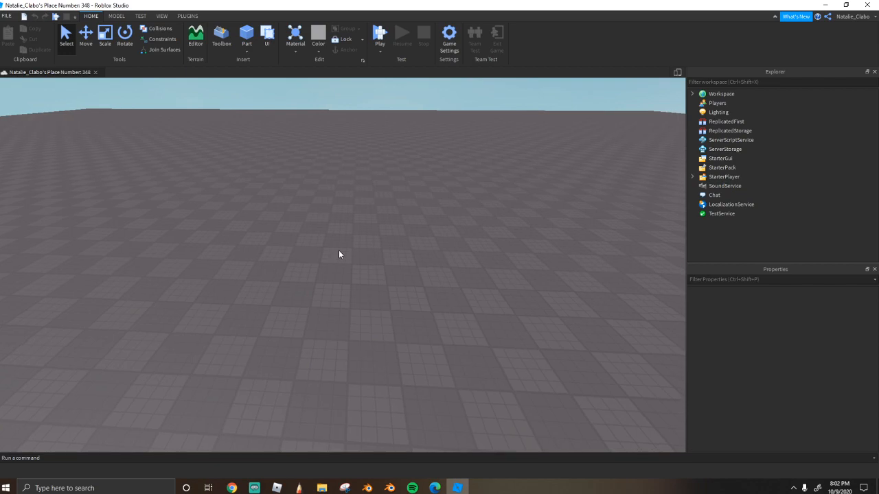
{"action": "scroll", "coordinate": [339, 254], "scroll_direction": "up", "scroll_amount": 5}
{"action": "scroll", "coordinate": [338, 254], "scroll_direction": "down", "scroll_amount": 8}
{"action": "right_click_drag", "start_coordinate": [338, 252], "coordinate": [339, 251]}
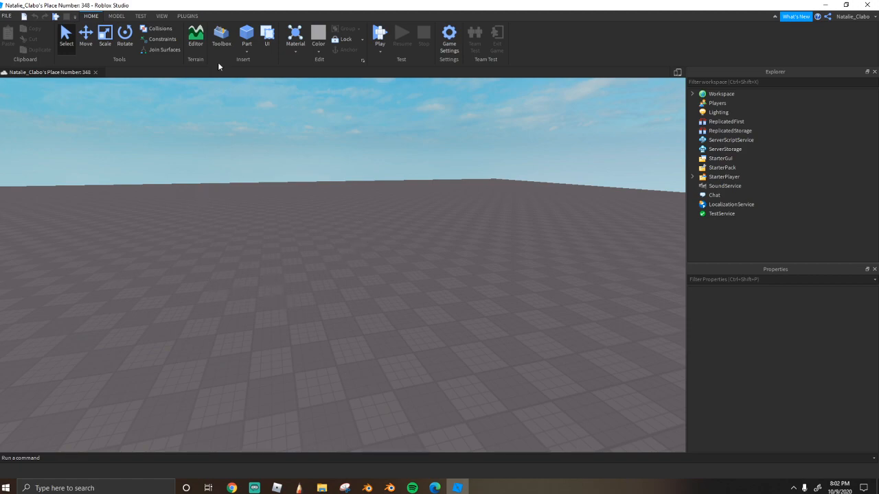
Open the Toolbox and search the marketplace models for "simulator pets".
{"action": "left_click", "coordinate": [221, 36]}
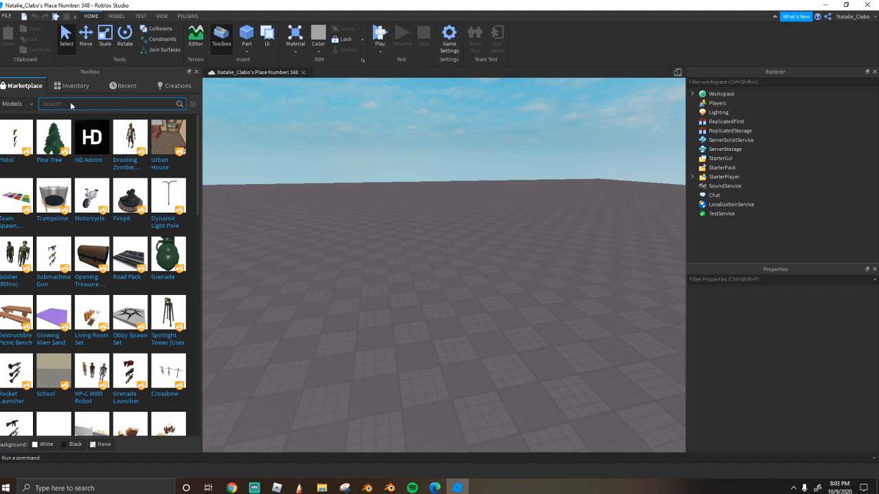
{"action": "type", "text": "sim"}
{"action": "type", "text": "ulato"}
{"action": "type", "text": "r key"}
{"action": "key", "text": "Return"}
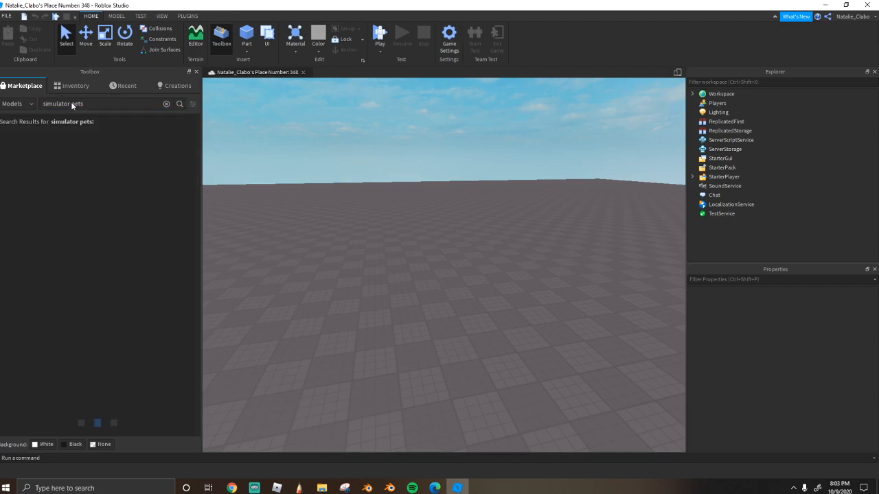
Insert a Pet Simulator model from the search results, look at its row of pets and delete it.
{"action": "right_click_drag", "start_coordinate": [364, 208], "coordinate": [364, 213]}
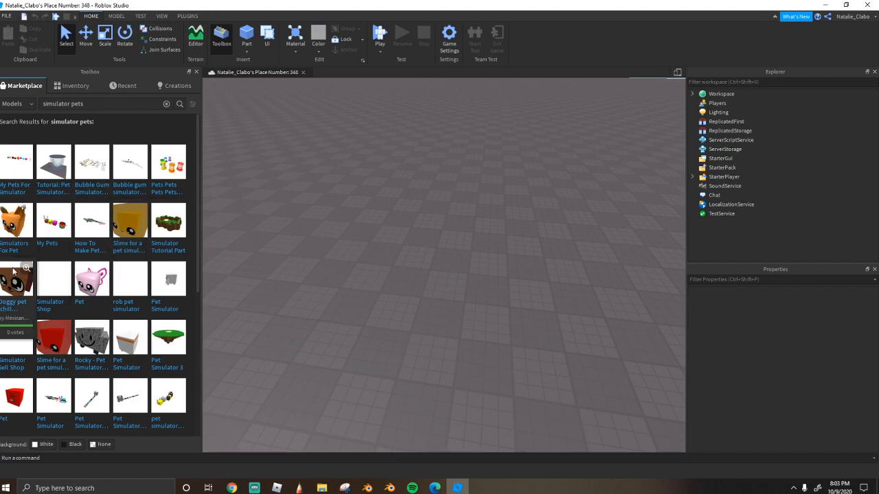
{"action": "scroll", "coordinate": [19, 275], "scroll_direction": "down", "scroll_amount": 4}
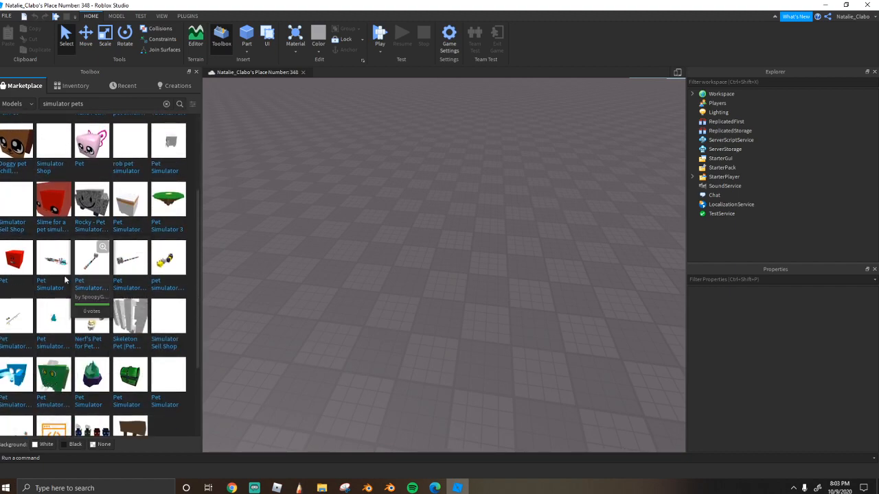
{"action": "scroll", "coordinate": [70, 282], "scroll_direction": "up", "scroll_amount": 2}
{"action": "left_click", "coordinate": [121, 341]}
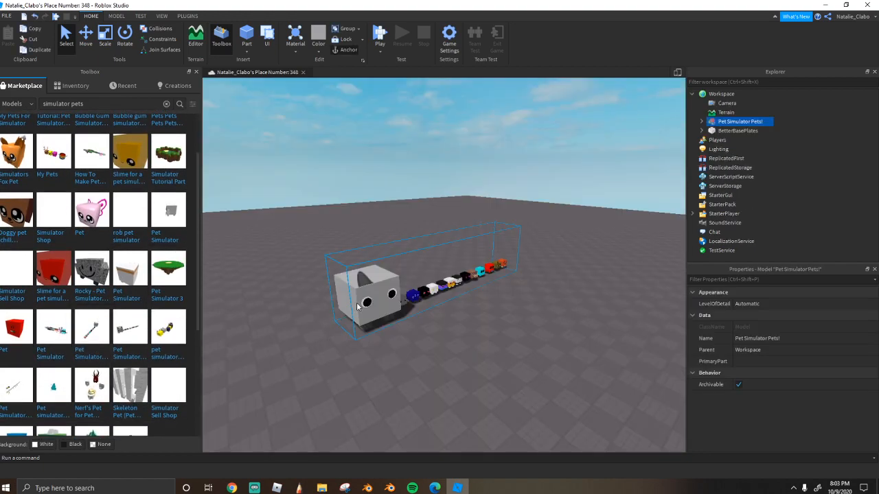
{"action": "scroll", "coordinate": [324, 305], "scroll_direction": "up", "scroll_amount": 10}
{"action": "right_click", "coordinate": [397, 295]}
{"action": "left_click", "coordinate": [423, 121]}
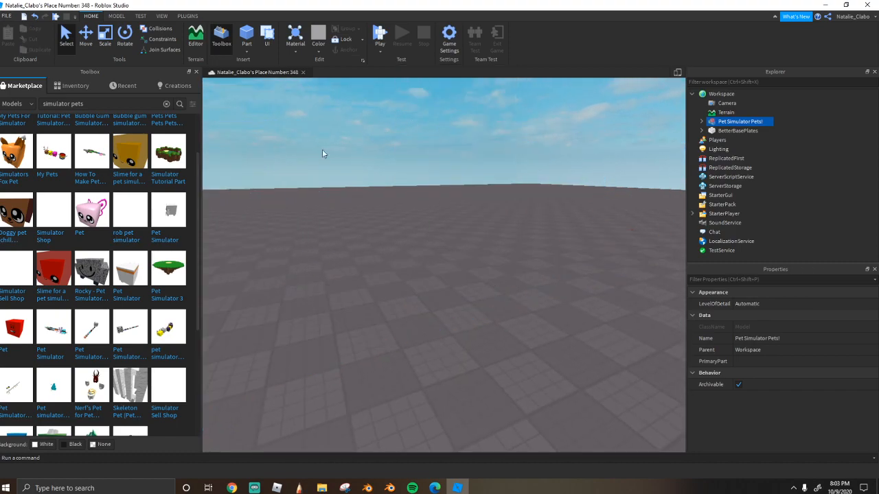
Look through the remaining results and search the marketplace models for "pet pack" instead.
{"action": "scroll", "coordinate": [101, 291], "scroll_direction": "up", "scroll_amount": 2}
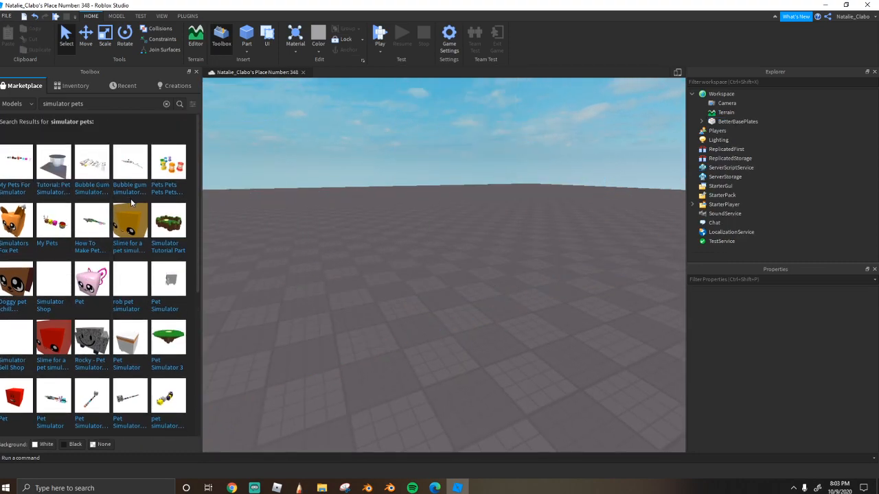
{"action": "scroll", "coordinate": [112, 274], "scroll_direction": "down", "scroll_amount": 4}
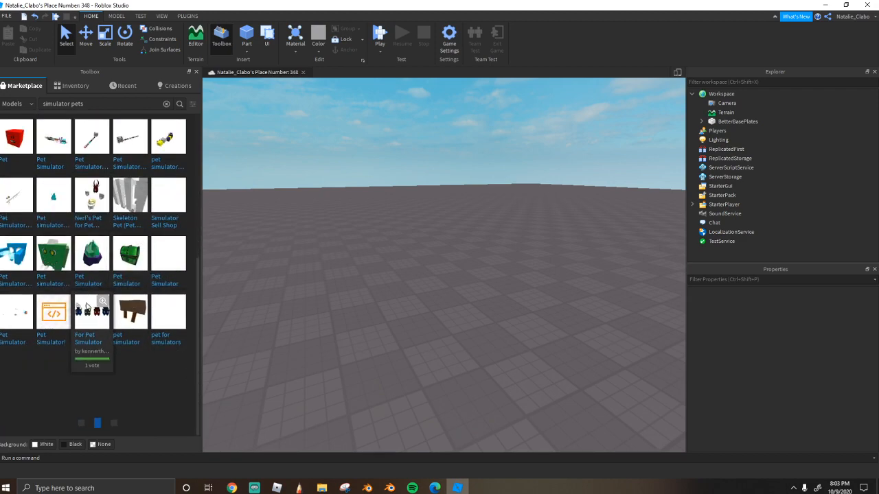
{"action": "scroll", "coordinate": [120, 274], "scroll_direction": "up", "scroll_amount": 4}
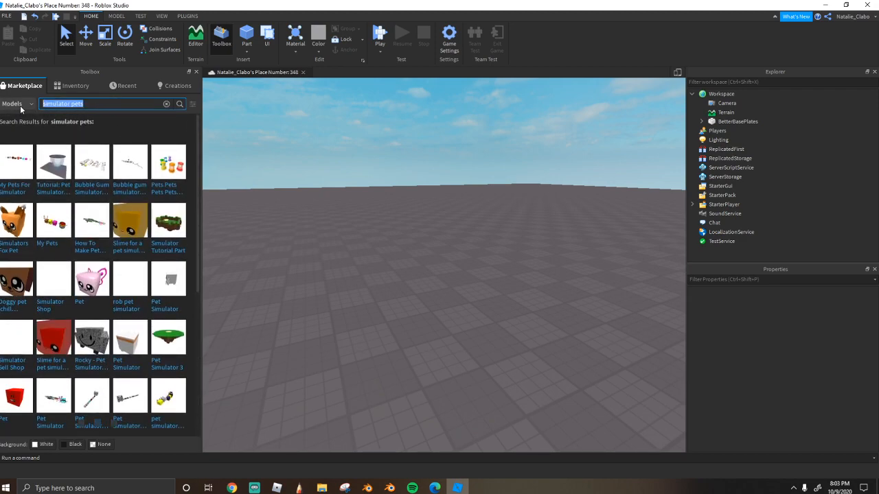
{"action": "type", "text": "k"}
{"action": "key", "text": "Return"}
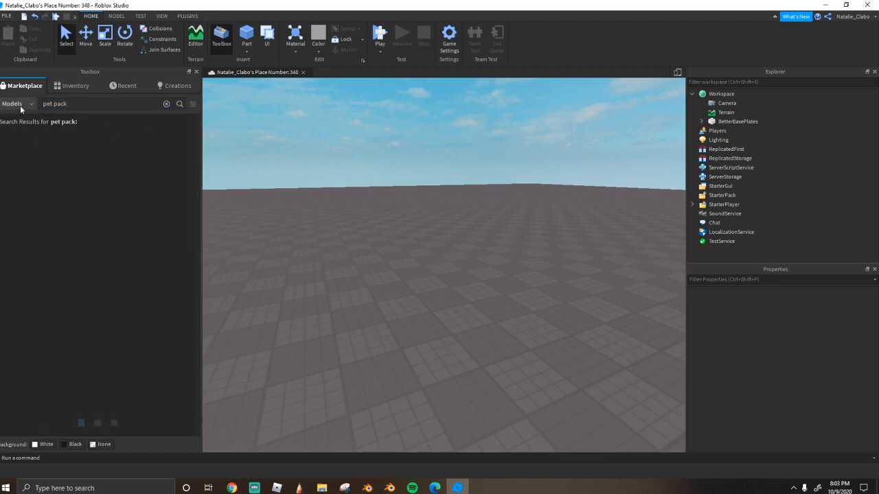
Insert the Pets model from the first row of results, check it and delete it.
{"action": "right_click_drag", "start_coordinate": [270, 132], "coordinate": [345, 242]}
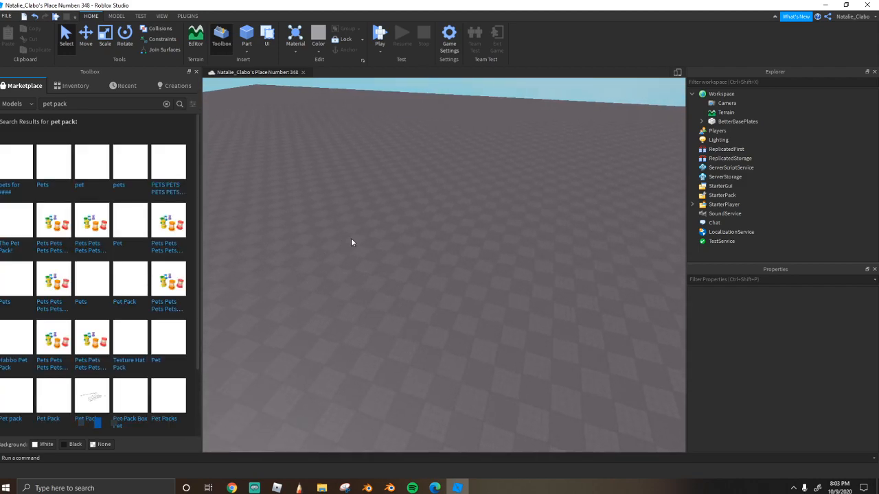
{"action": "left_click", "coordinate": [55, 177]}
{"action": "right_click_drag", "start_coordinate": [480, 239], "coordinate": [456, 283]}
{"action": "right_click", "coordinate": [457, 283]}
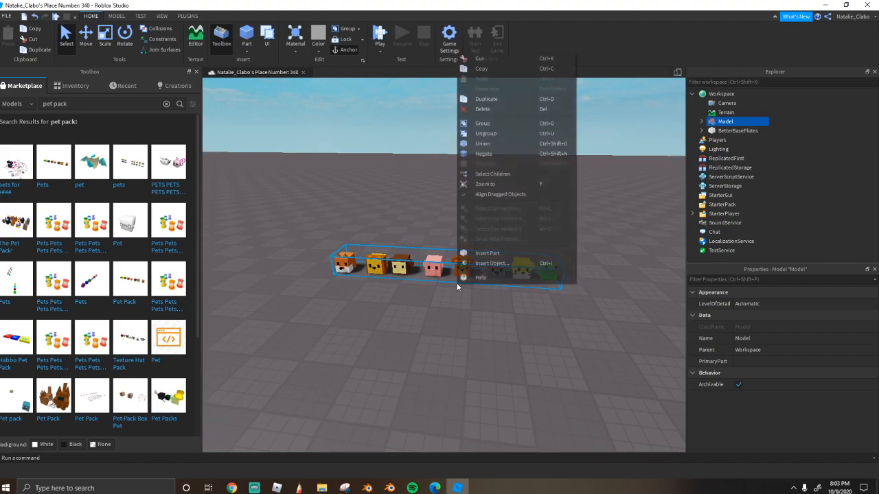
{"action": "left_click", "coordinate": [503, 109]}
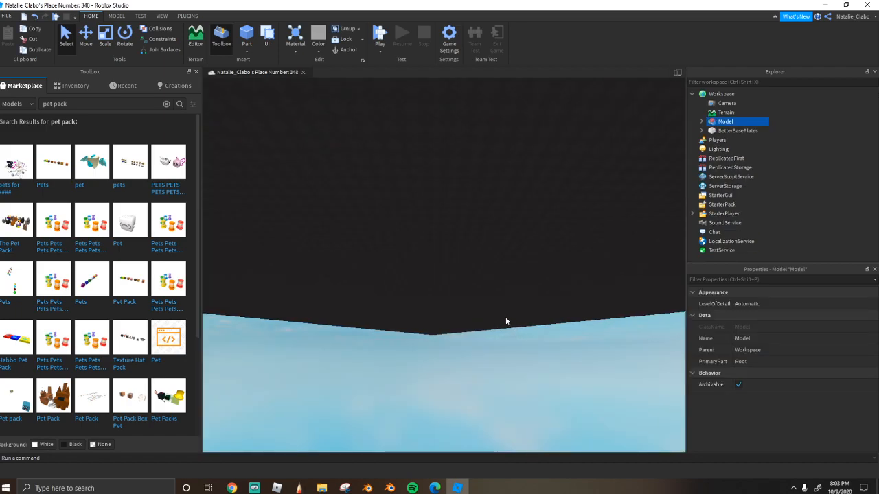
Close the Toolbox and ungroup the large pet collection model into its individual pets.
{"action": "right_click_drag", "start_coordinate": [505, 320], "coordinate": [492, 310]}
{"action": "scroll", "coordinate": [493, 310], "scroll_direction": "up", "scroll_amount": 3}
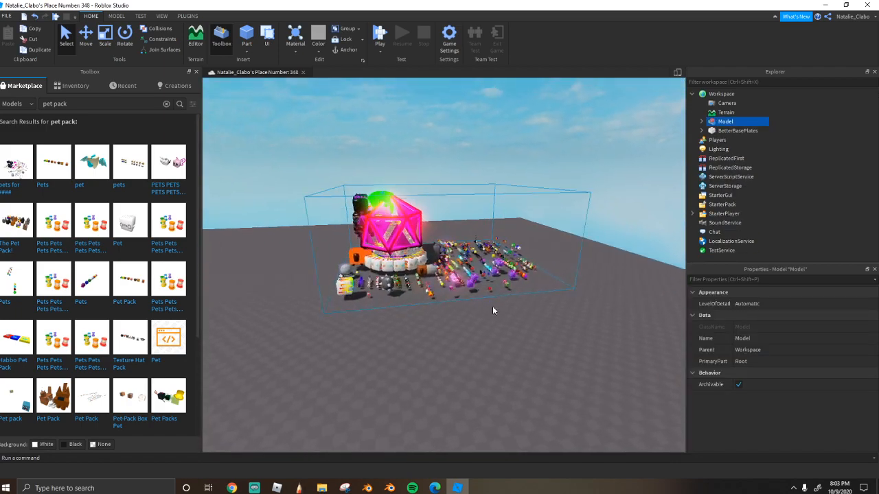
{"action": "scroll", "coordinate": [492, 310], "scroll_direction": "up", "scroll_amount": 6}
{"action": "scroll", "coordinate": [492, 310], "scroll_direction": "down", "scroll_amount": 3}
{"action": "scroll", "coordinate": [492, 310], "scroll_direction": "up", "scroll_amount": 4}
{"action": "right_click_drag", "start_coordinate": [492, 306], "coordinate": [492, 311]}
{"action": "middle_click_drag", "start_coordinate": [492, 307], "coordinate": [193, 79]}
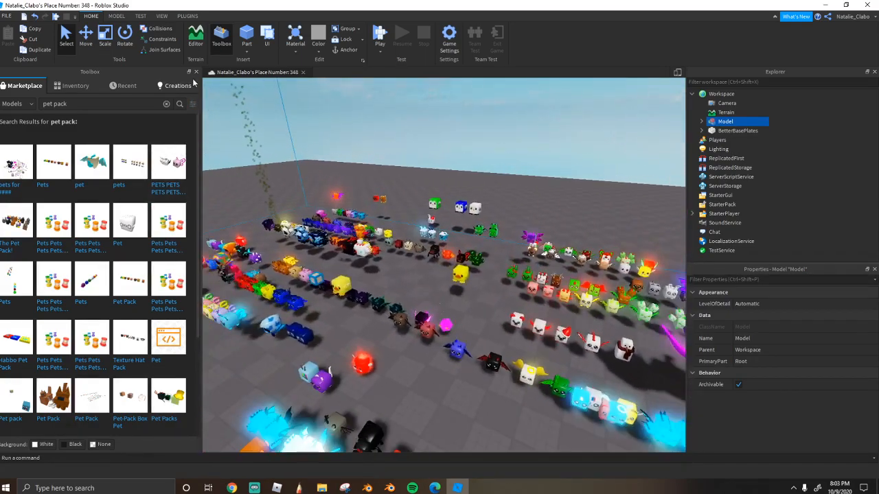
{"action": "left_click", "coordinate": [196, 71]}
{"action": "scroll", "coordinate": [366, 240], "scroll_direction": "up", "scroll_amount": 10}
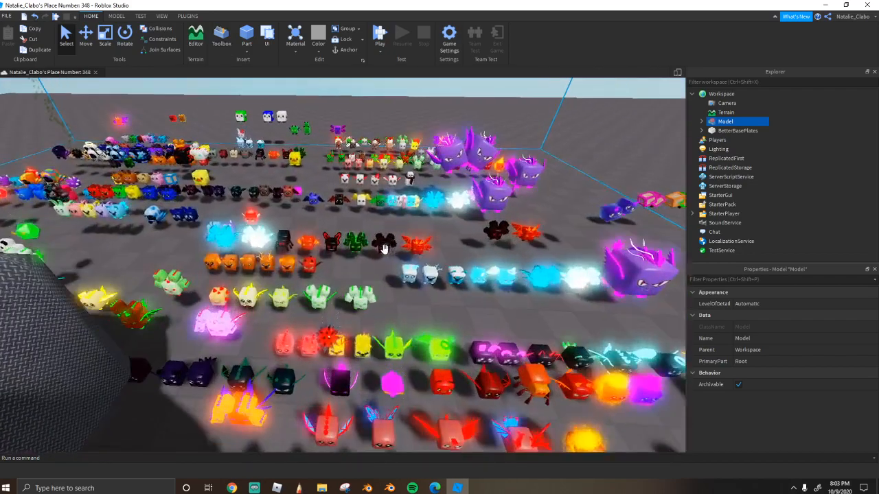
{"action": "scroll", "coordinate": [384, 248], "scroll_direction": "up", "scroll_amount": 10}
{"action": "right_click", "coordinate": [378, 254]}
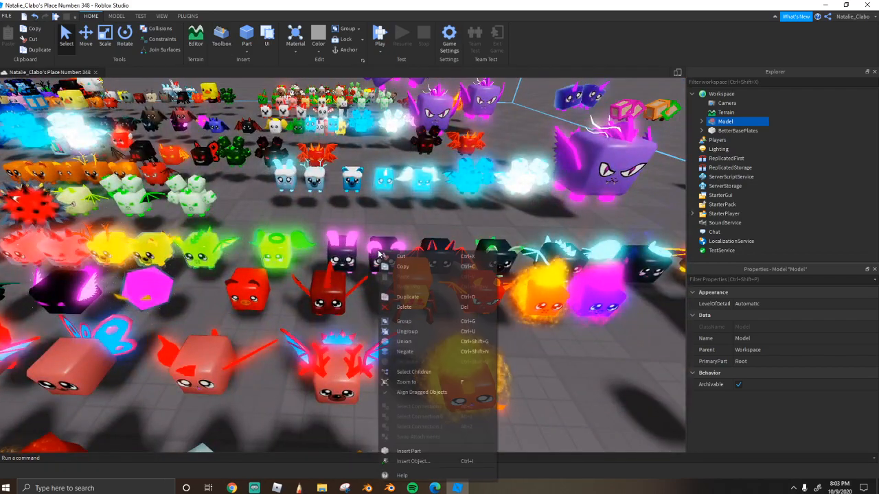
{"action": "left_click", "coordinate": [415, 333]}
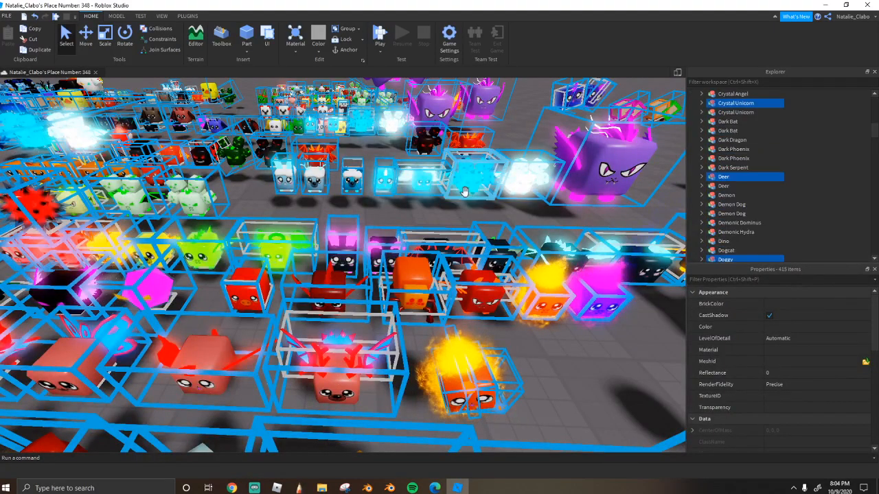
Deselect everything and examine the rows of individual pets across the baseplate.
{"action": "left_click", "coordinate": [402, 209]}
{"action": "scroll", "coordinate": [405, 203], "scroll_direction": "down", "scroll_amount": 5}
{"action": "scroll", "coordinate": [407, 203], "scroll_direction": "up", "scroll_amount": 3}
{"action": "right_click_drag", "start_coordinate": [407, 203], "coordinate": [406, 286]}
{"action": "scroll", "coordinate": [444, 301], "scroll_direction": "down", "scroll_amount": 6}
{"action": "scroll", "coordinate": [443, 301], "scroll_direction": "up", "scroll_amount": 3}
{"action": "key", "text": "w"}
{"action": "key", "text": "w"}
{"action": "key", "text": "w"}
{"action": "key", "text": "w"}
{"action": "key", "text": "a"}
{"action": "key", "text": "s"}
{"action": "key", "text": "s"}
{"action": "right_click_drag", "start_coordinate": [385, 314], "coordinate": [384, 314]}
{"action": "key", "text": "w"}
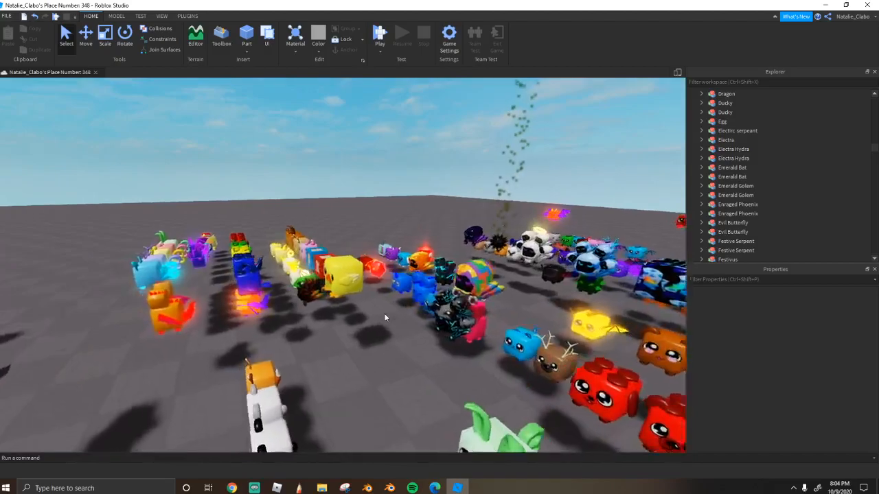
{"action": "key", "text": "w"}
{"action": "key", "text": "a"}
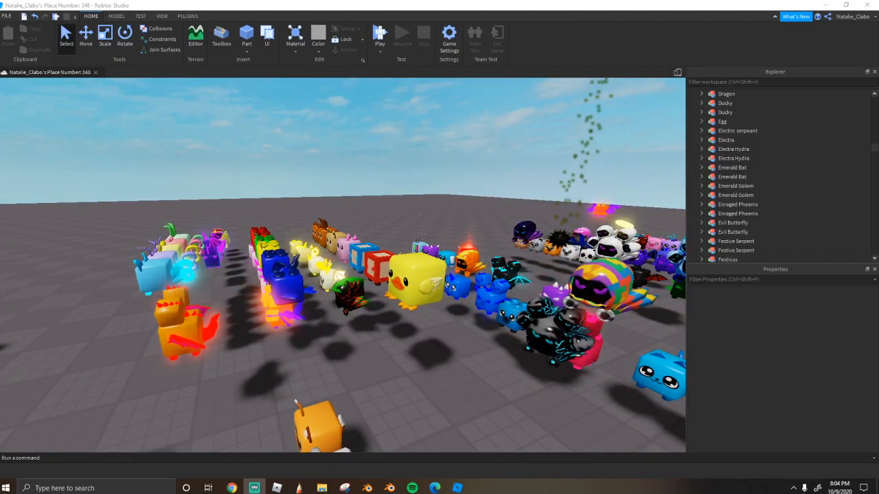
{"action": "left_click", "coordinate": [437, 394]}
{"action": "key", "text": "a"}
{"action": "right_click_drag", "start_coordinate": [413, 353], "coordinate": [430, 363]}
{"action": "key", "text": "w"}
{"action": "key", "text": "w"}
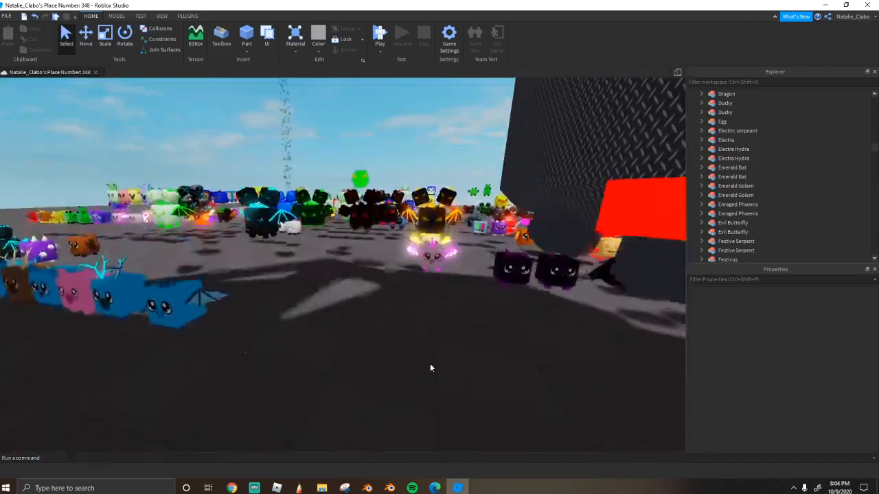
{"action": "key", "text": "w"}
{"action": "right_click_drag", "start_coordinate": [362, 319], "coordinate": [421, 336]}
{"action": "key", "text": "w"}
{"action": "key", "text": "w"}
{"action": "key", "text": "d"}
{"action": "key", "text": "w"}
{"action": "key", "text": "s"}
{"action": "key", "text": "w"}
{"action": "key", "text": "d"}
{"action": "key", "text": "w"}
{"action": "key", "text": "d"}
{"action": "key", "text": "w"}
{"action": "key", "text": "w"}
{"action": "key", "text": "w"}
{"action": "key", "text": "w"}
{"action": "key", "text": "w"}
{"action": "right_click_drag", "start_coordinate": [359, 330], "coordinate": [359, 329]}
{"action": "key", "text": "s"}
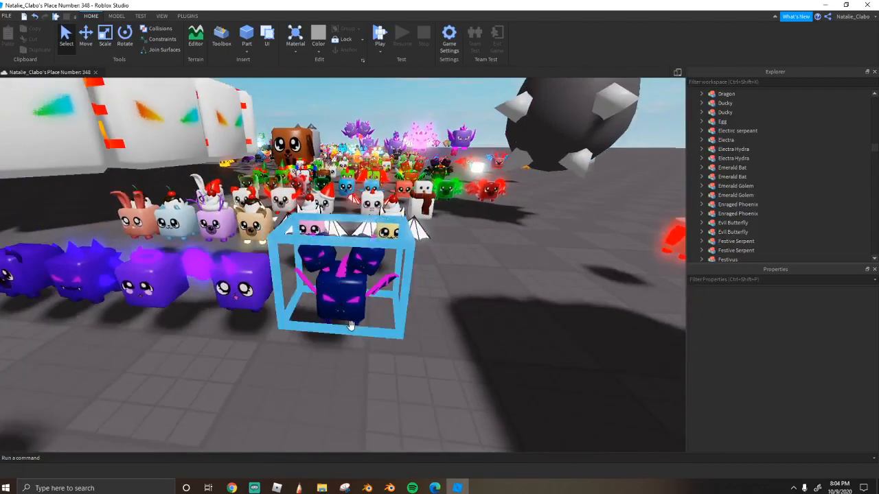
Move the dark blue three-headed Lunar Serpent pet away from the other pets onto an empty part of the baseplate.
{"action": "left_click", "coordinate": [426, 330]}
{"action": "left_click_drag", "start_coordinate": [426, 331], "coordinate": [427, 331]}
{"action": "right_click_drag", "start_coordinate": [427, 331], "coordinate": [427, 331]}
{"action": "left_click_drag", "start_coordinate": [427, 332], "coordinate": [427, 332]}
{"action": "right_click_drag", "start_coordinate": [427, 332], "coordinate": [427, 332]}
{"action": "left_click_drag", "start_coordinate": [427, 332], "coordinate": [369, 337]}
{"action": "left_click", "coordinate": [354, 336]}
{"action": "key", "text": "w"}
{"action": "right_click_drag", "start_coordinate": [362, 298], "coordinate": [363, 298]}
{"action": "key", "text": "s"}
Pull the AnimatedFace part out of the Lunar Serpent and place it on the ground beside the body.
{"action": "left_click", "coordinate": [325, 358], "text": "alt"}
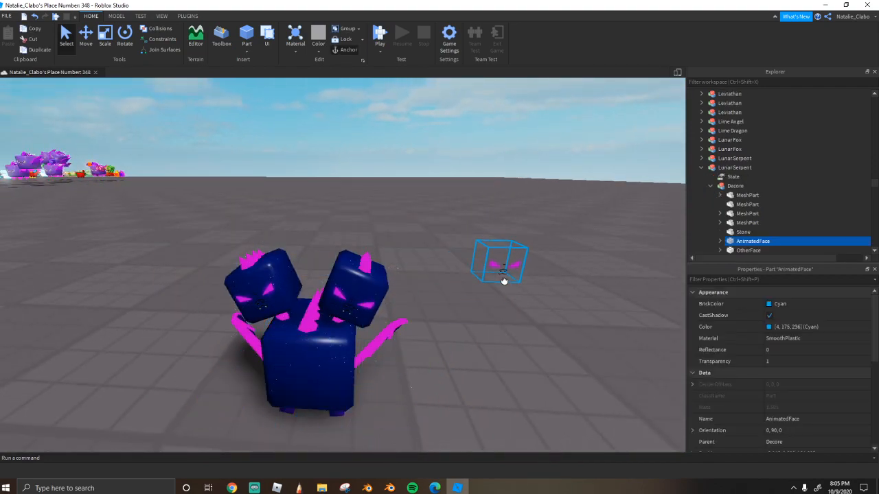
{"action": "left_click_drag", "start_coordinate": [467, 381], "coordinate": [520, 402]}
{"action": "left_click", "coordinate": [433, 391]}
Ungroup the Lunar Serpent model and then its nested Decore model.
{"action": "left_click", "coordinate": [528, 359]}
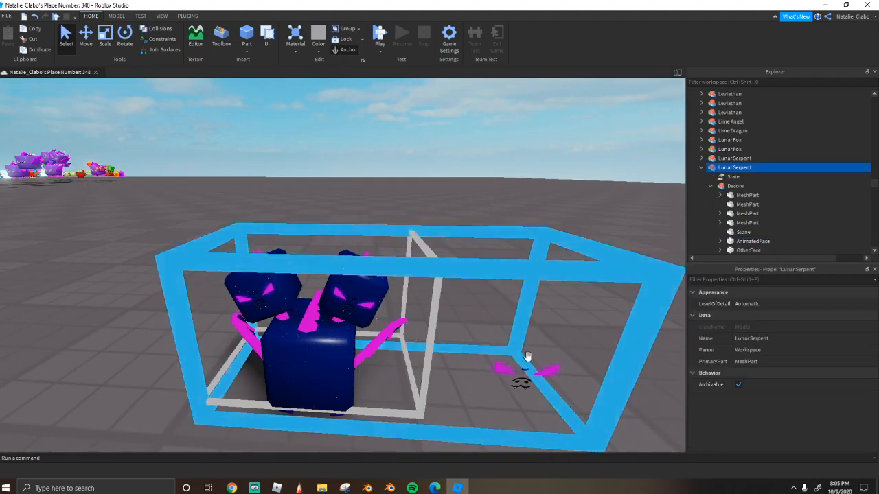
{"action": "left_click", "coordinate": [524, 360], "text": "alt"}
{"action": "right_click", "coordinate": [345, 333]}
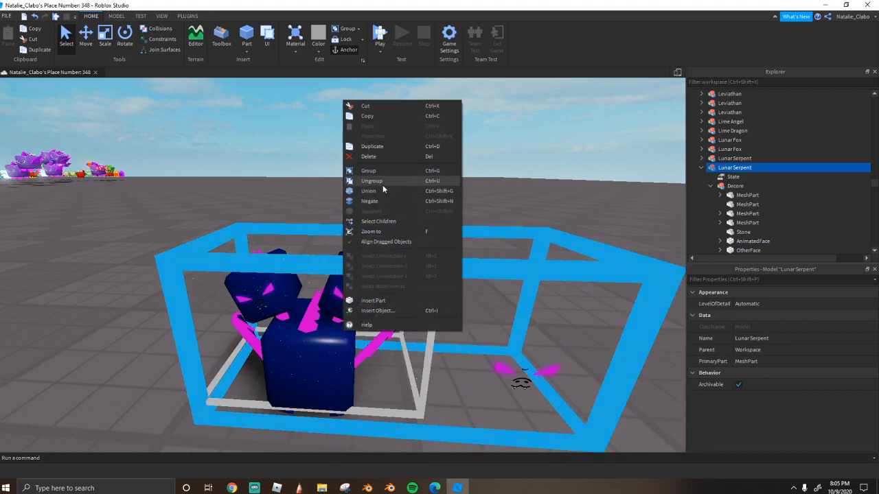
{"action": "left_click", "coordinate": [382, 183]}
{"action": "left_click", "coordinate": [264, 204]}
{"action": "left_click", "coordinate": [484, 312]}
{"action": "right_click_drag", "start_coordinate": [549, 338], "coordinate": [561, 298]}
{"action": "right_click", "coordinate": [556, 313]}
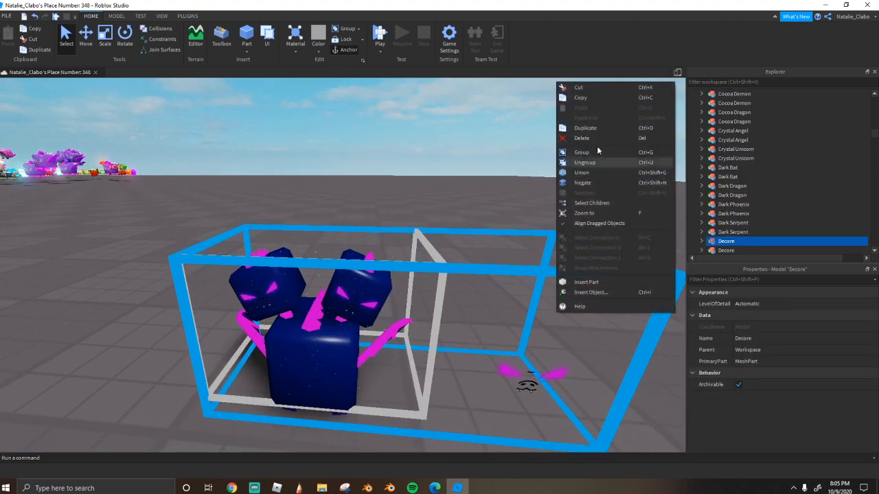
{"action": "left_click", "coordinate": [593, 162]}
Select the Decal inside the detached AnimatedFace part and highlight the asset ID in its Texture property.
{"action": "left_click", "coordinate": [528, 369]}
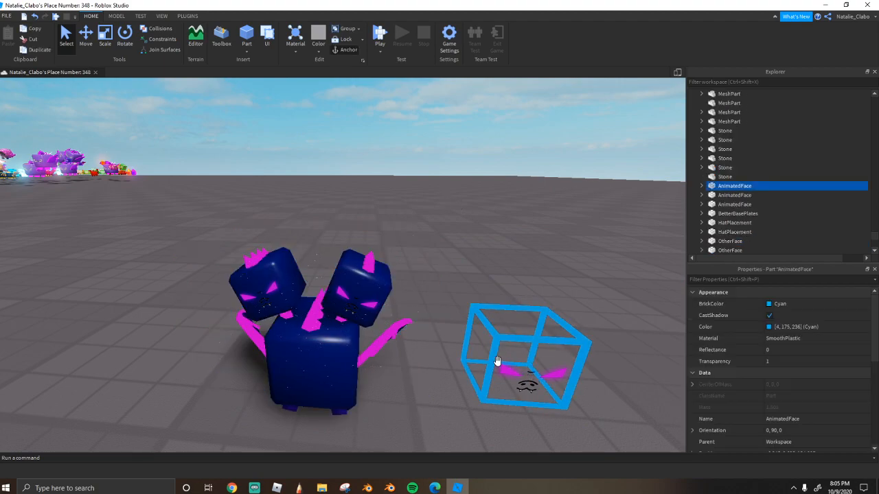
{"action": "key", "text": "f"}
{"action": "left_click", "coordinate": [700, 186]}
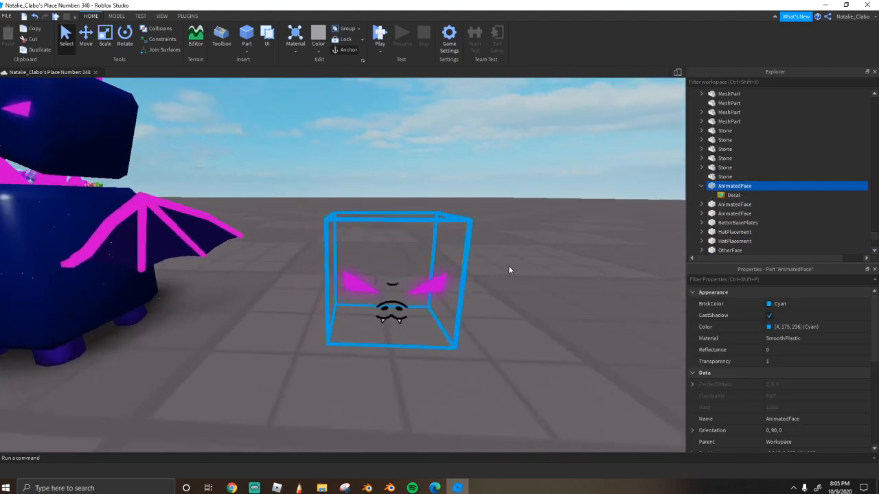
{"action": "scroll", "coordinate": [506, 270], "scroll_direction": "up", "scroll_amount": 5}
{"action": "left_click", "coordinate": [457, 245]}
{"action": "scroll", "coordinate": [457, 245], "scroll_direction": "down", "scroll_amount": 3}
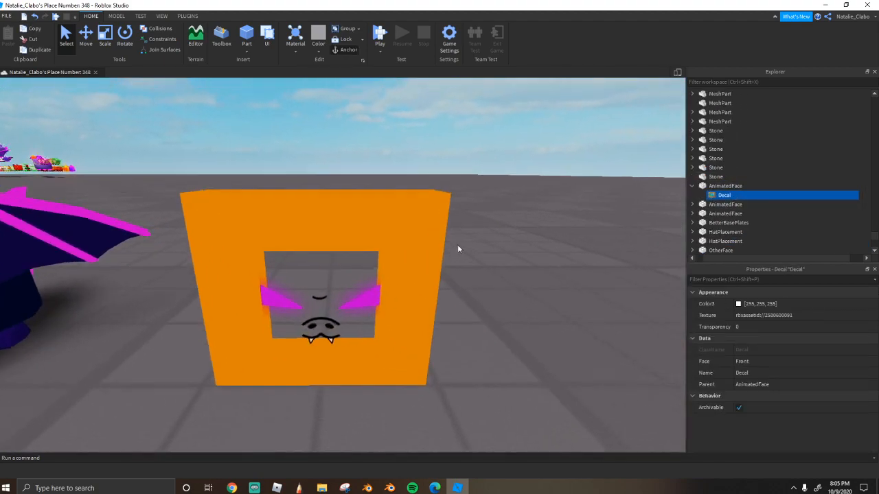
{"action": "scroll", "coordinate": [458, 249], "scroll_direction": "up", "scroll_amount": 3}
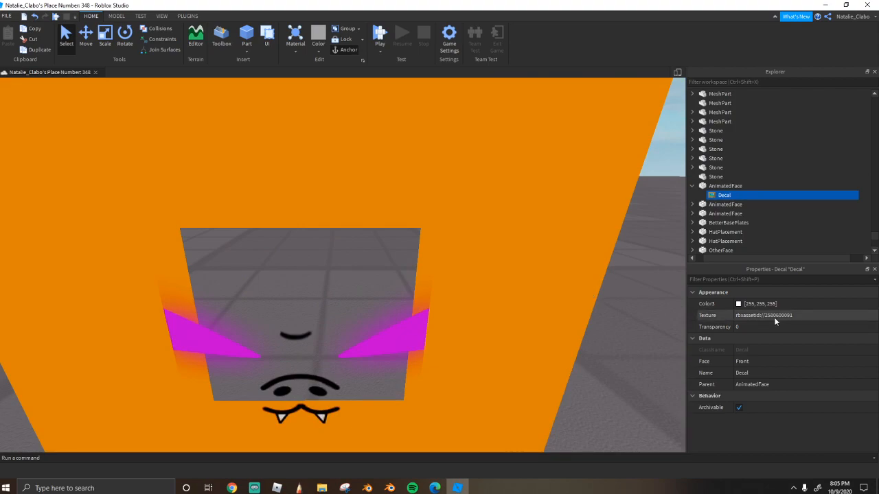
{"action": "left_click", "coordinate": [777, 318]}
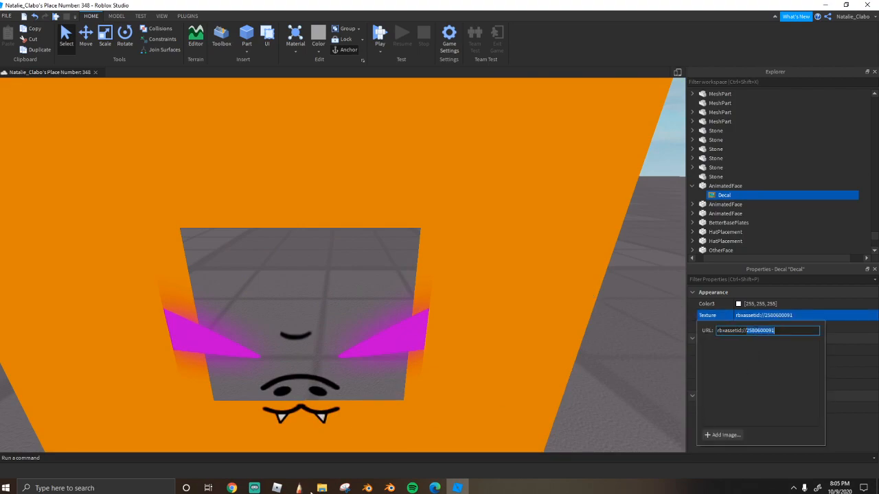
Switch to Chrome and open the Library section of the Roblox Develop page.
{"action": "mouse_move", "coordinate": [232, 488]}
{"action": "left_click", "coordinate": [265, 456]}
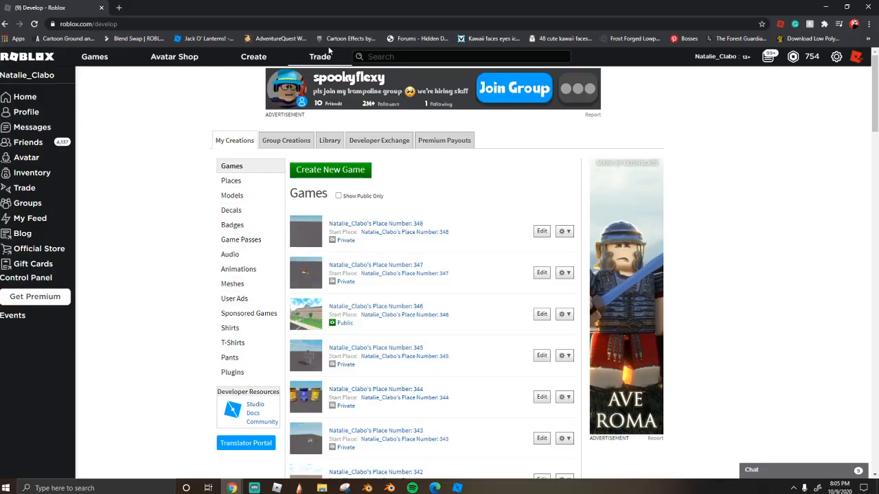
{"action": "left_click", "coordinate": [273, 142]}
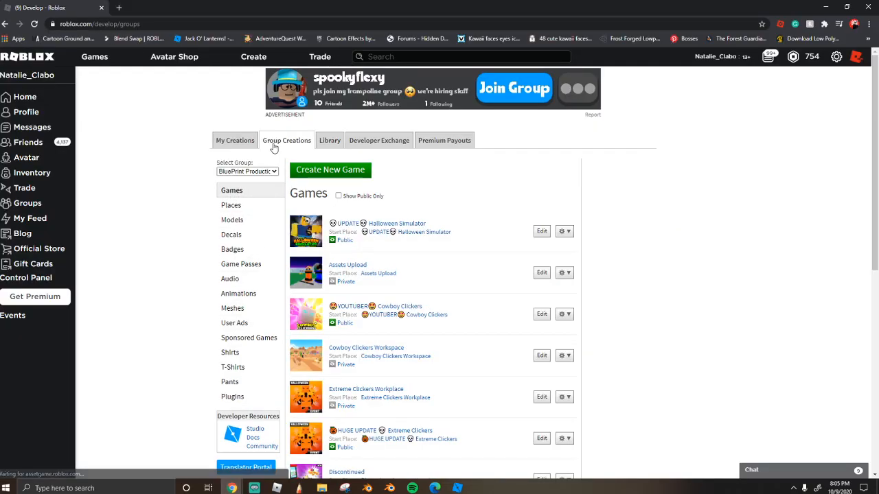
{"action": "left_click", "coordinate": [329, 143]}
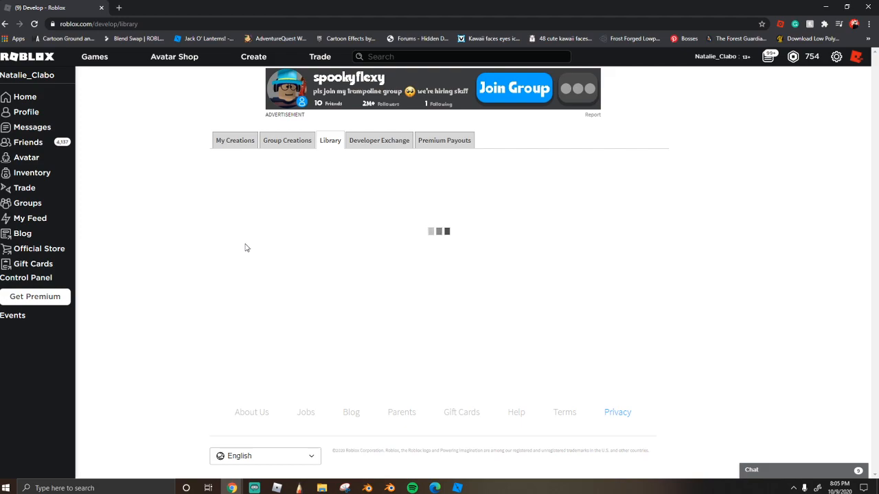
{"action": "left_click", "coordinate": [228, 220]}
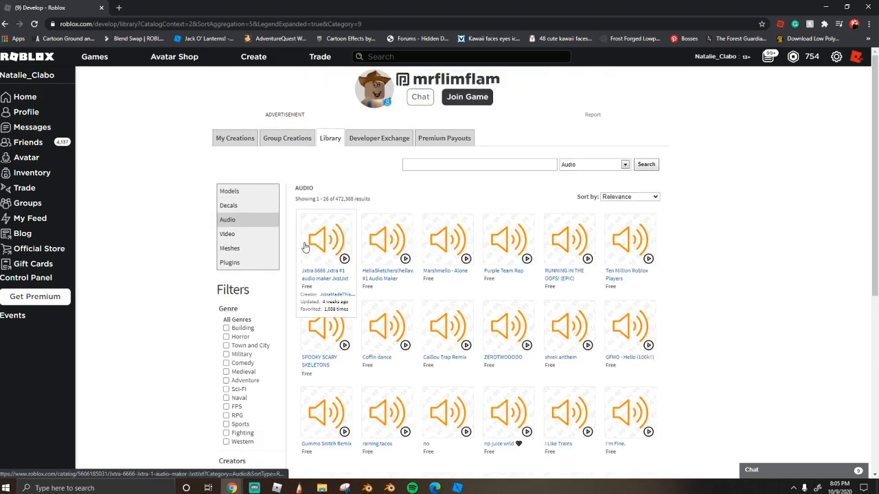
{"action": "left_click", "coordinate": [229, 205]}
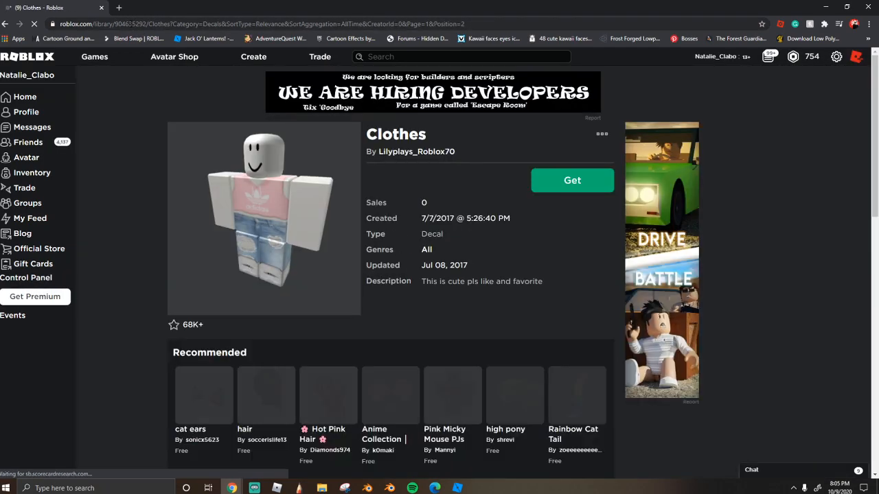
{"action": "right_click", "coordinate": [163, 24]}
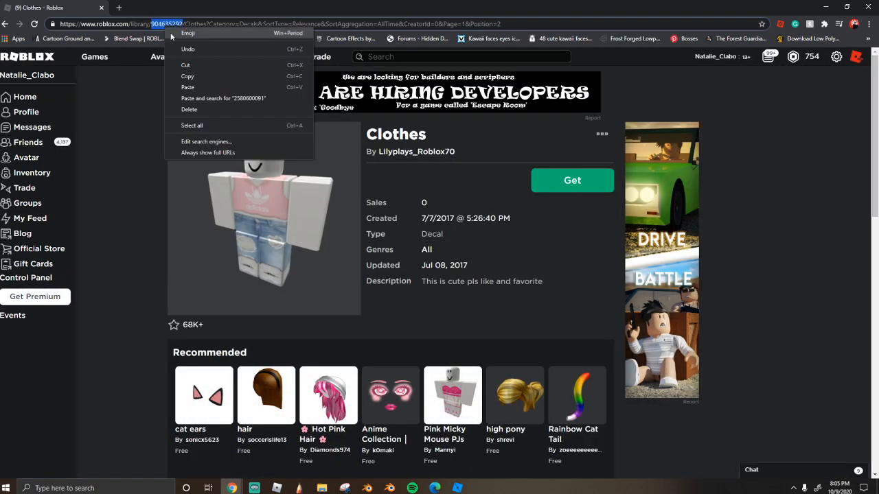
{"action": "left_click", "coordinate": [202, 86]}
{"action": "key", "text": "Return"}
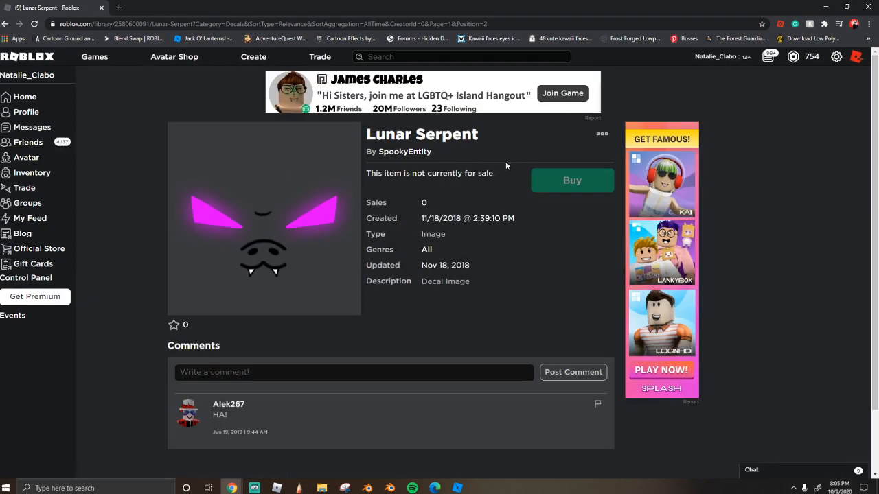
Save the Lunar Serpent face image from its asset page as a PNG file.
{"action": "right_click", "coordinate": [261, 236]}
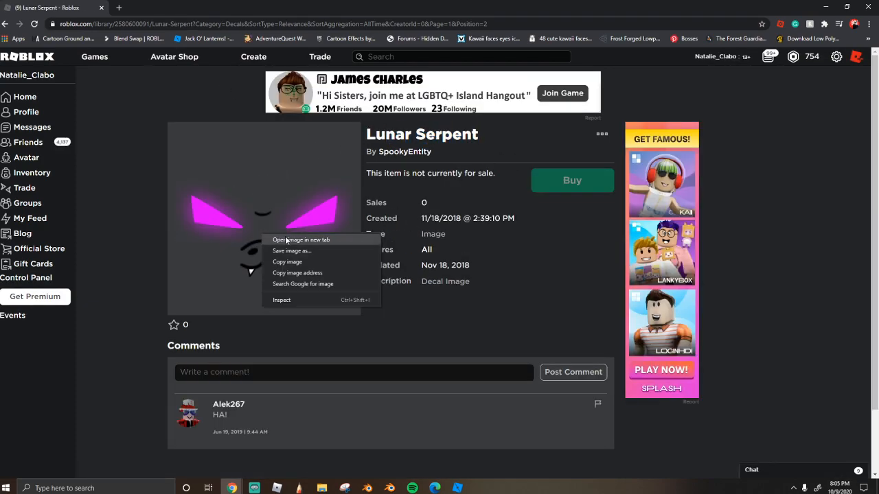
{"action": "left_click", "coordinate": [292, 251]}
{"action": "left_click", "coordinate": [576, 466]}
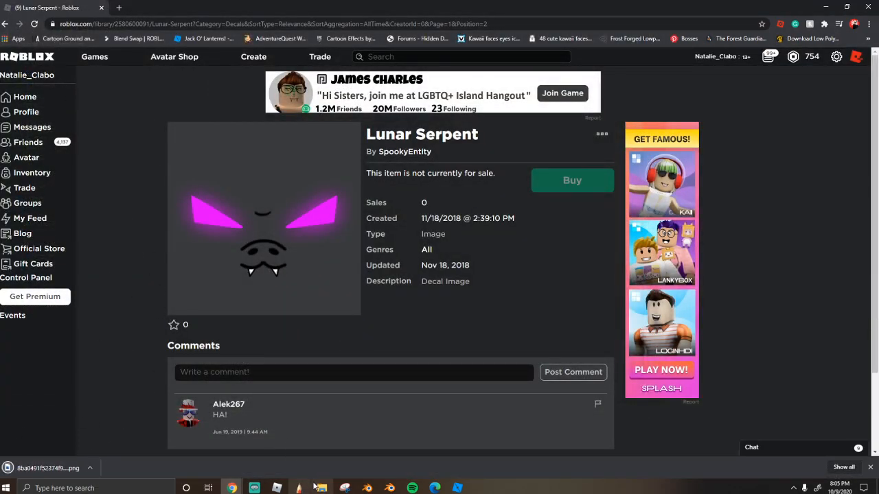
Switch back to Roblox Studio and delete the detached AnimatedFace part beside the Lunar Serpent.
{"action": "left_click", "coordinate": [457, 488]}
{"action": "scroll", "coordinate": [537, 350], "scroll_direction": "down", "scroll_amount": 10}
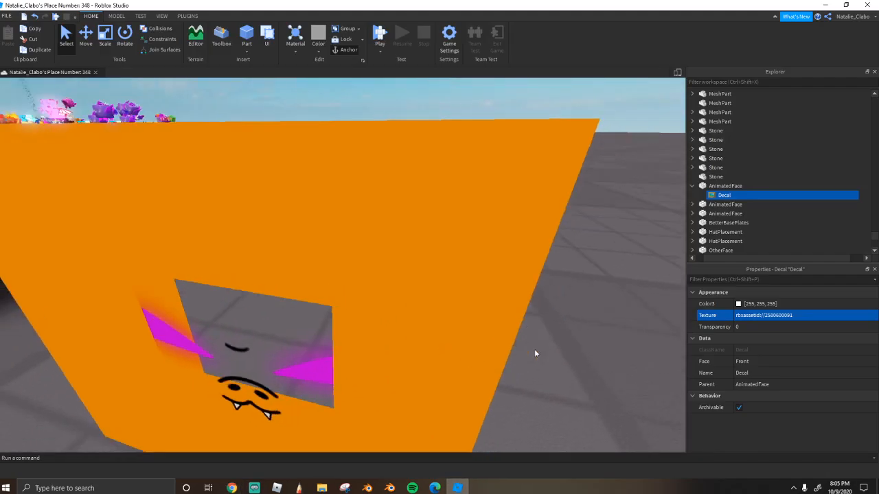
{"action": "right_click_drag", "start_coordinate": [540, 355], "coordinate": [510, 359]}
{"action": "scroll", "coordinate": [510, 359], "scroll_direction": "up", "scroll_amount": 3}
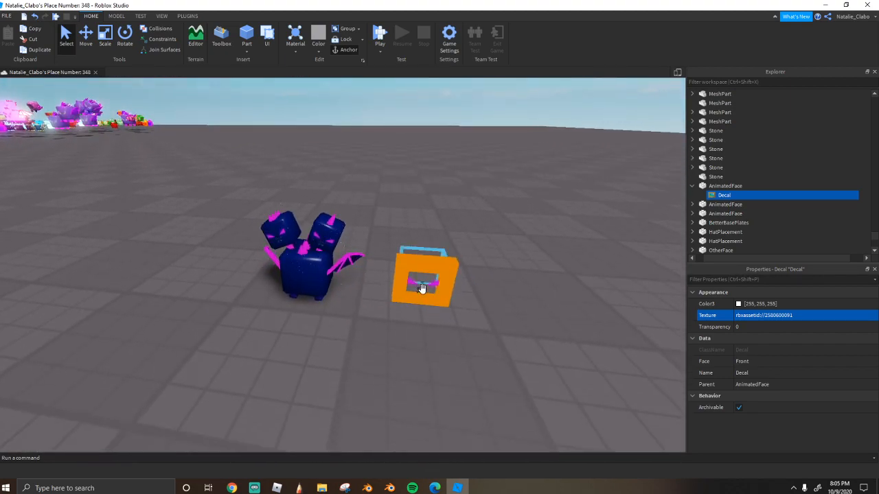
{"action": "left_click", "coordinate": [421, 288]}
{"action": "right_click", "coordinate": [454, 254]}
{"action": "left_click", "coordinate": [470, 310]}
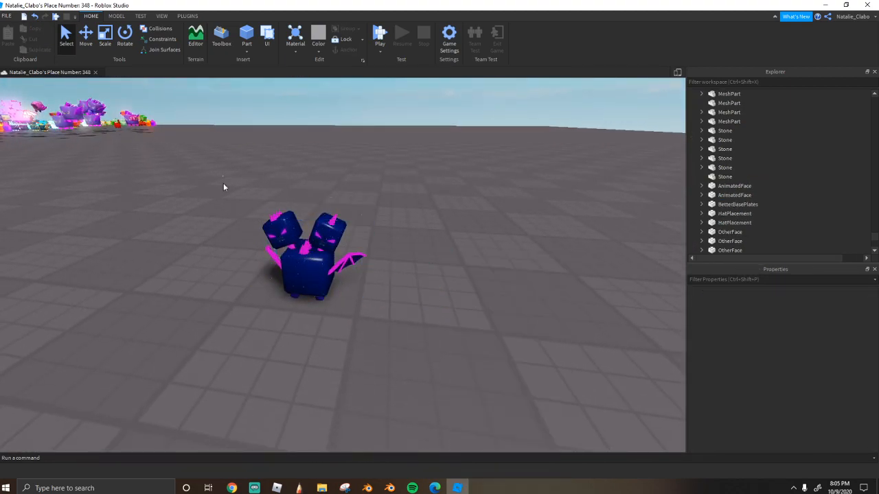
{"action": "left_click_drag", "start_coordinate": [222, 180], "coordinate": [400, 351]}
{"action": "key", "text": "f"}
{"action": "left_click", "coordinate": [482, 232]}
{"action": "right_click_drag", "start_coordinate": [483, 233], "coordinate": [479, 234]}
{"action": "right_click", "coordinate": [490, 223]}
{"action": "left_click", "coordinate": [506, 279]}
{"action": "left_click_drag", "start_coordinate": [493, 354], "coordinate": [500, 364]}
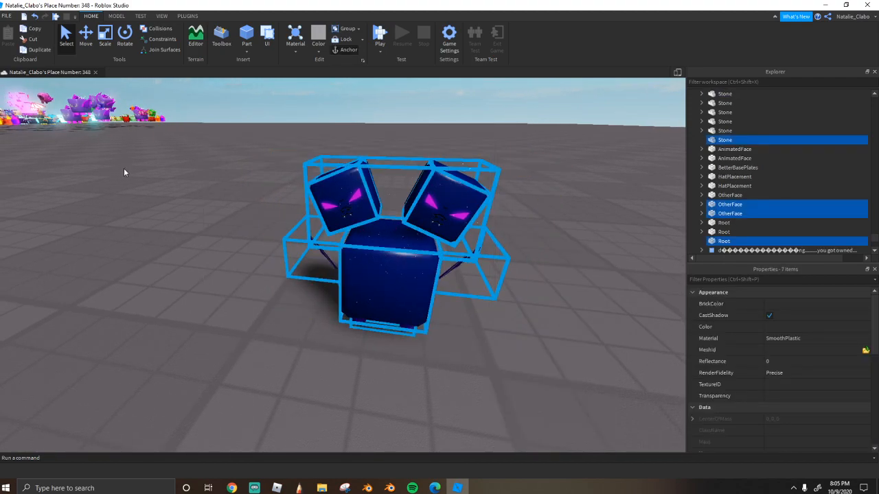
{"action": "key", "text": "ctrl+z"}
Select all parts of the Lunar Serpent and open the export dialog for the selection.
{"action": "left_click_drag", "start_coordinate": [204, 127], "coordinate": [597, 426]}
{"action": "right_click", "coordinate": [373, 251]}
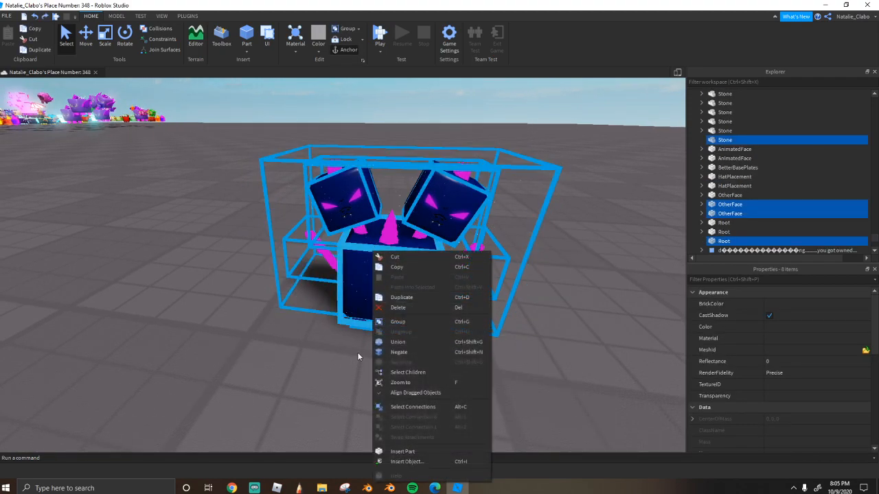
{"action": "left_click", "coordinate": [724, 223]}
{"action": "right_click", "coordinate": [726, 209]}
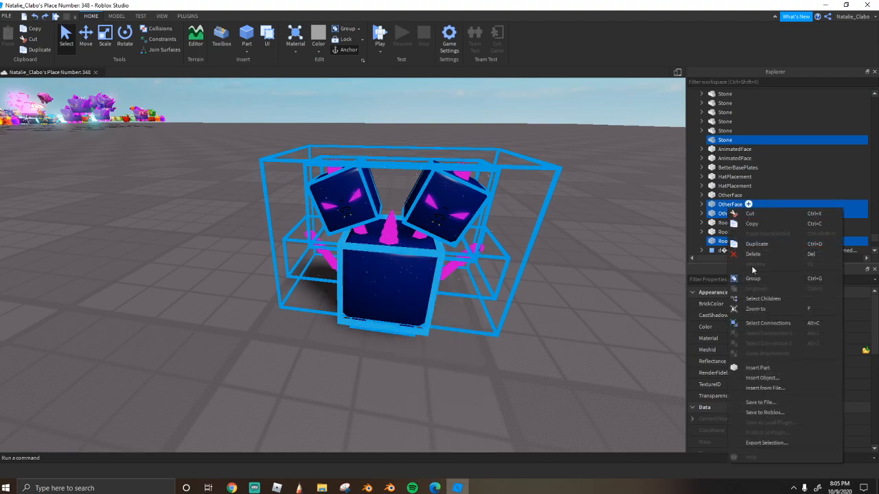
{"action": "left_click", "coordinate": [763, 443]}
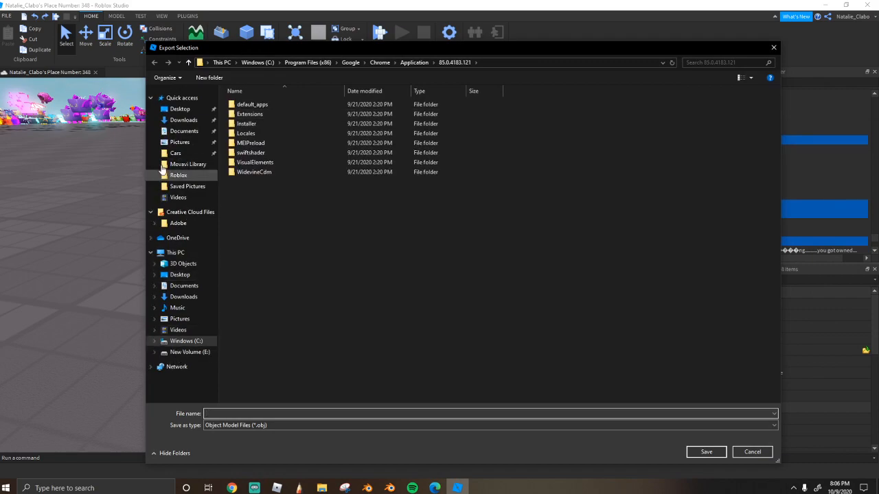
Export the selection as an OBJ file named Dragon into the Documents folder and deselect the parts.
{"action": "left_click", "coordinate": [182, 97]}
{"action": "left_click", "coordinate": [279, 414]}
{"action": "type", "text": "Dragon"}
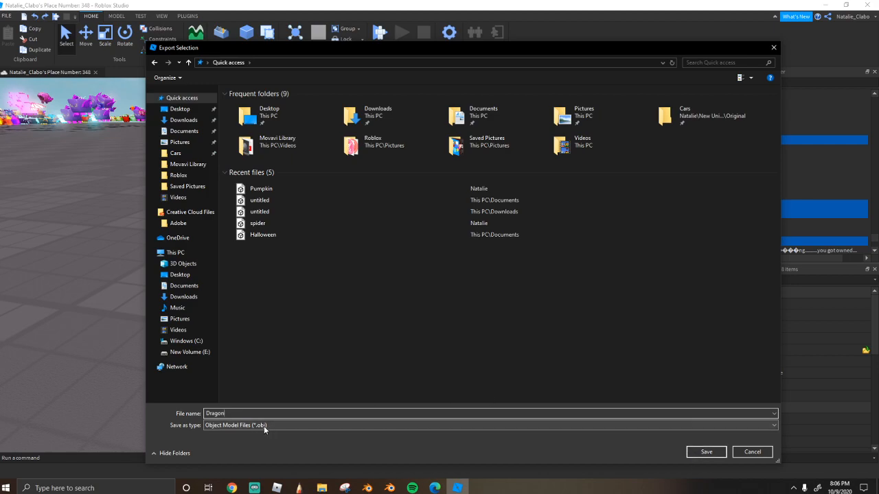
{"action": "left_click", "coordinate": [709, 453]}
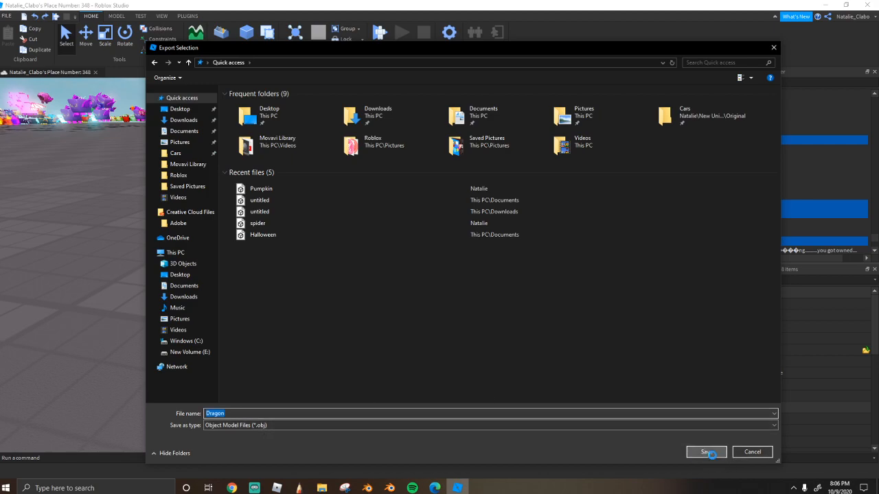
{"action": "left_click", "coordinate": [492, 243]}
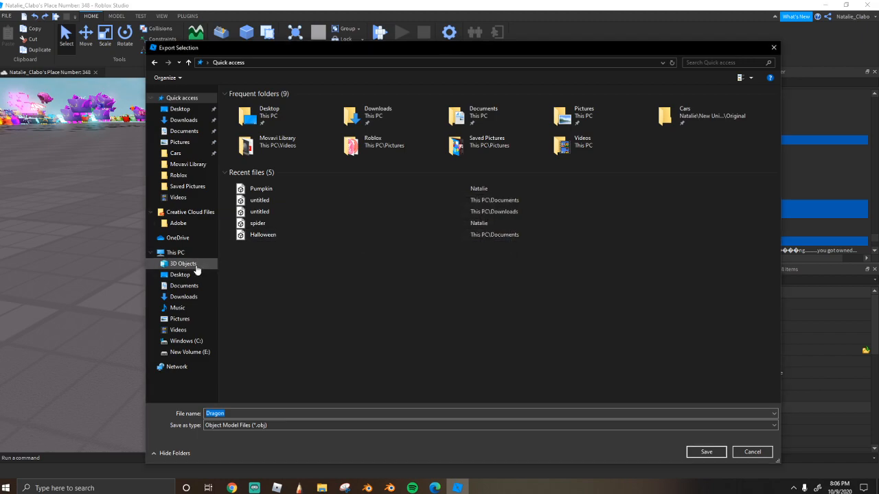
{"action": "left_click", "coordinate": [177, 286]}
{"action": "left_click", "coordinate": [706, 451]}
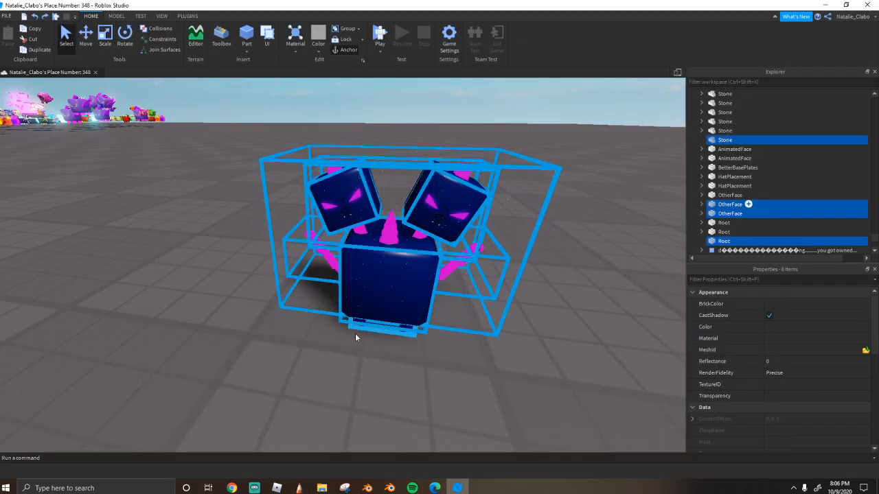
{"action": "left_click", "coordinate": [297, 354]}
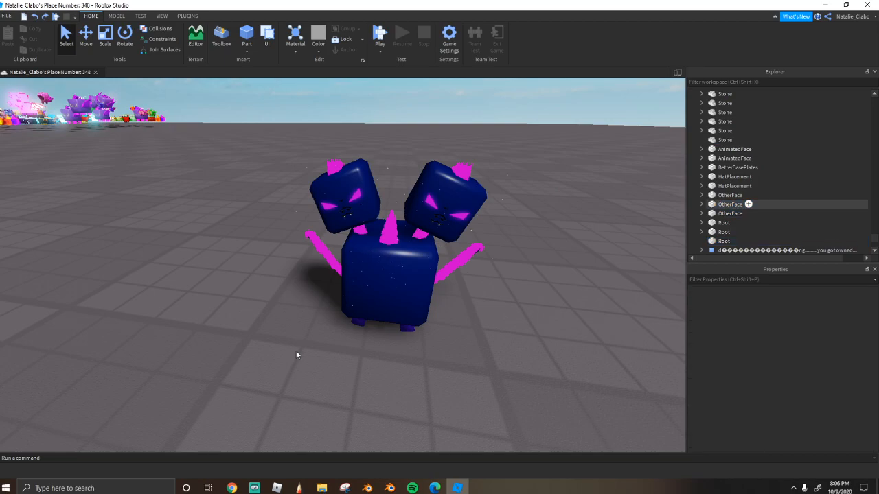
Open Blender and delete the default cube, camera and lamp from the scene.
{"action": "left_click", "coordinate": [389, 488]}
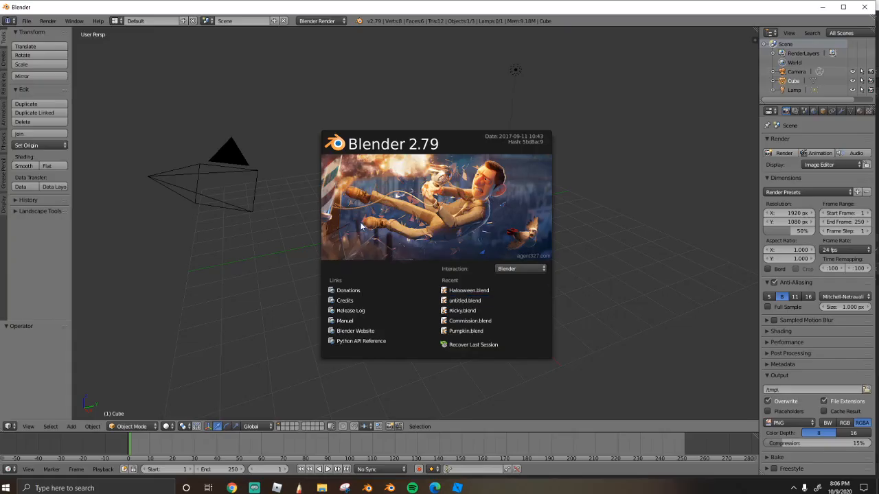
{"action": "mouse_move", "coordinate": [484, 204]}
{"action": "middle_mouse_down"}
{"action": "mouse_move", "coordinate": [475, 216]}
{"action": "mouse_move", "coordinate": [446, 216]}
{"action": "mouse_move", "coordinate": [518, 217]}
{"action": "mouse_move", "coordinate": [485, 218]}
{"action": "middle_mouse_up"}
{"action": "key", "text": "a"}
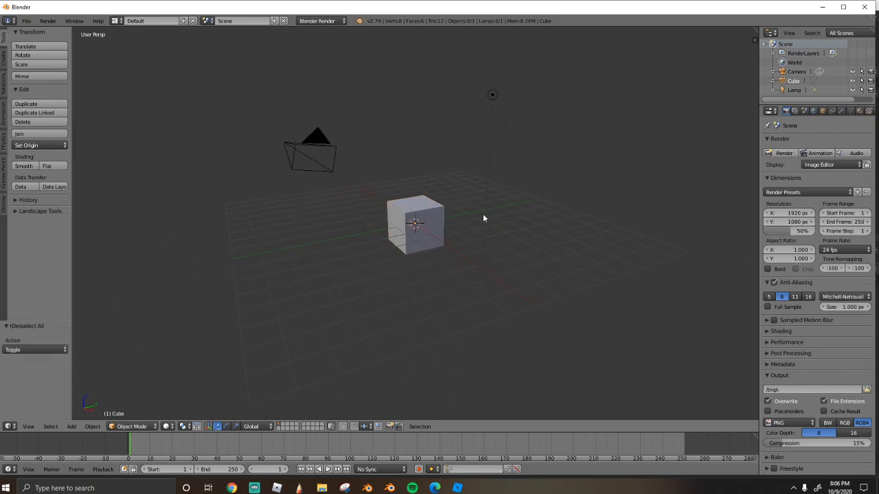
{"action": "key", "text": "a"}
{"action": "key", "text": "x"}
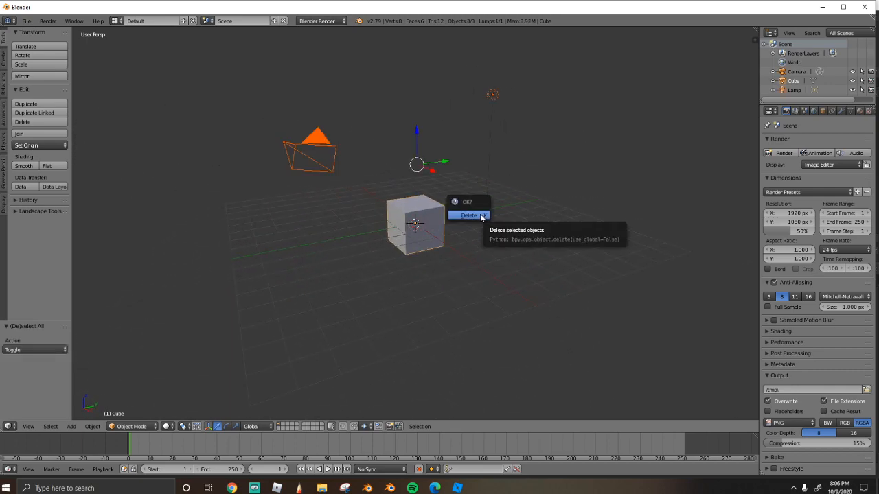
{"action": "left_click", "coordinate": [480, 217]}
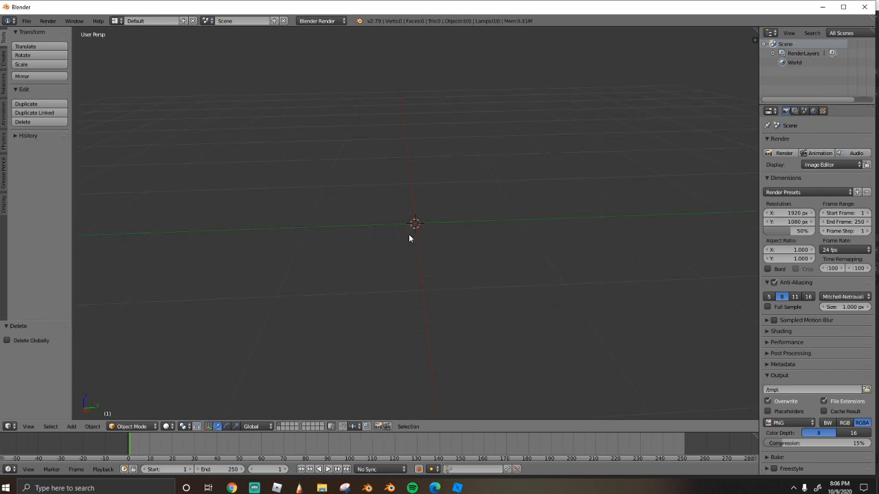
Change the render engine to Cycles Render and set the resolution to 1500 × 1500 px at 100%.
{"action": "left_click", "coordinate": [320, 21]}
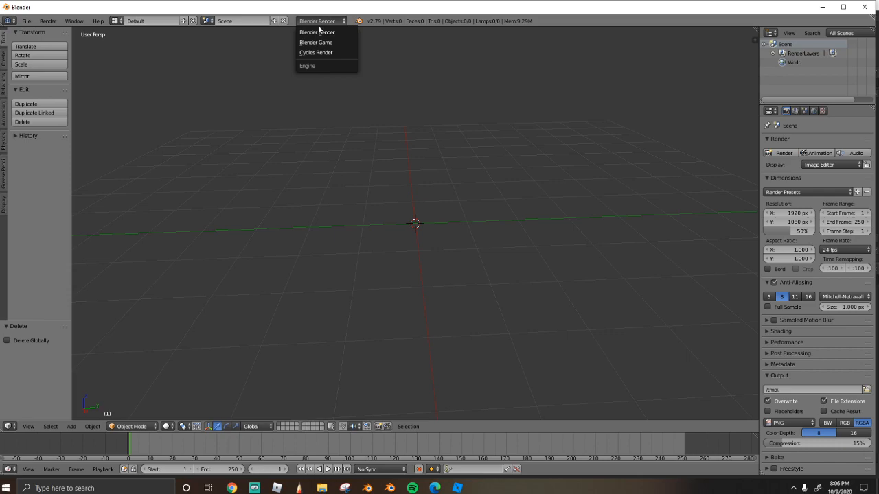
{"action": "left_click", "coordinate": [314, 53]}
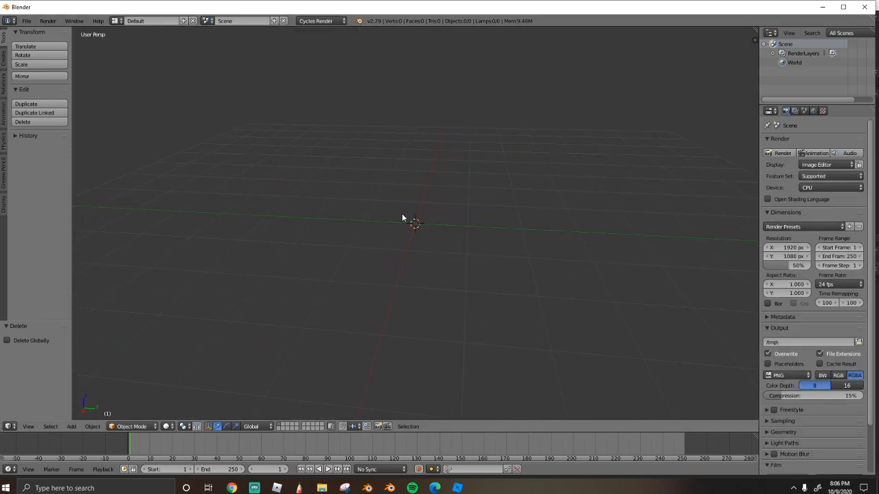
{"action": "left_click", "coordinate": [537, 283]}
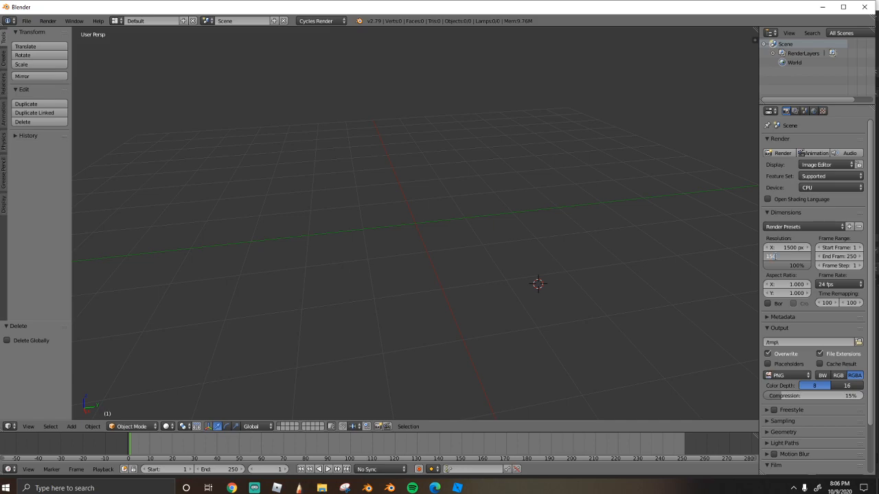
Add a camera to the scene and look through it in the camera view with fly navigation.
{"action": "left_click", "coordinate": [4, 58]}
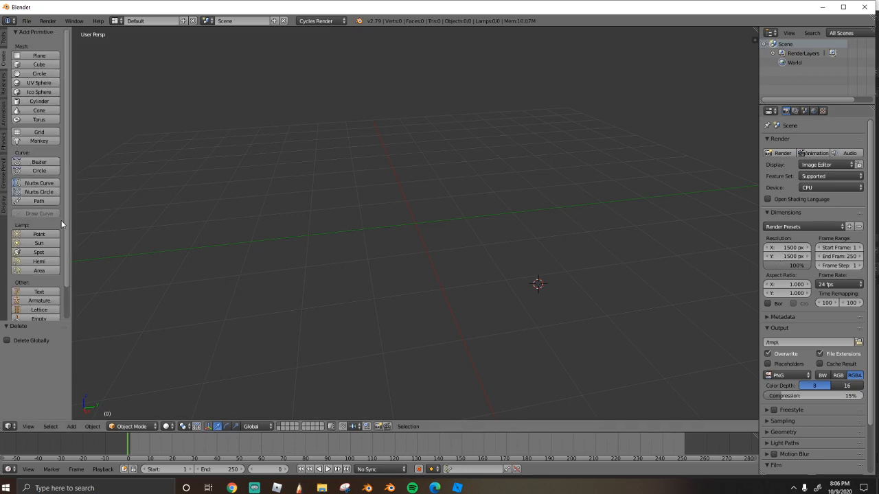
{"action": "scroll", "coordinate": [41, 274], "scroll_direction": "down", "scroll_amount": 2}
{"action": "left_click", "coordinate": [48, 302]}
{"action": "middle_click_drag", "start_coordinate": [483, 297], "coordinate": [370, 282]}
{"action": "left_click", "coordinate": [28, 426]}
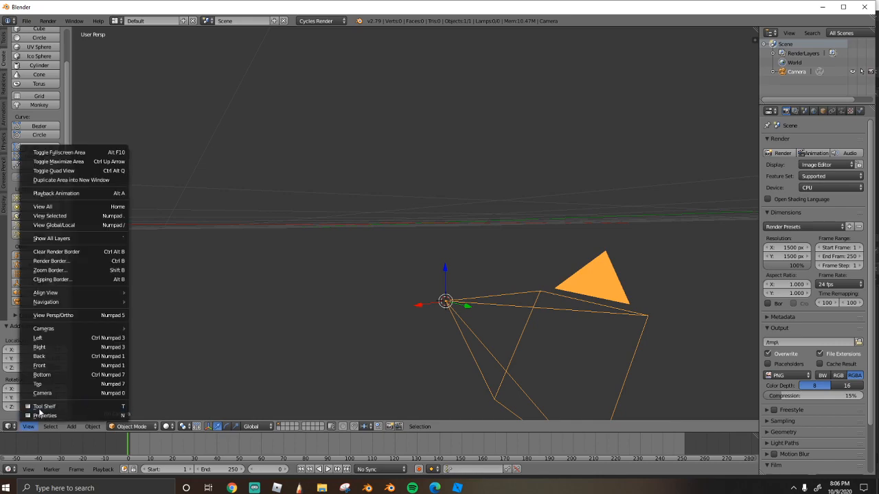
{"action": "left_click", "coordinate": [42, 392]}
{"action": "key", "text": "shift+f"}
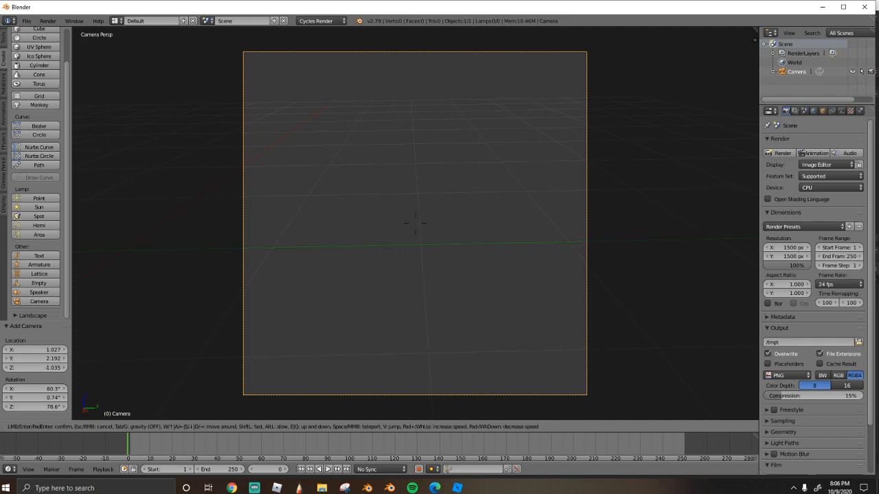
{"action": "left_click", "coordinate": [414, 223]}
{"action": "scroll", "coordinate": [416, 225], "scroll_direction": "down", "scroll_amount": 5}
Delete the newly added camera from the scene.
{"action": "key", "text": "x"}
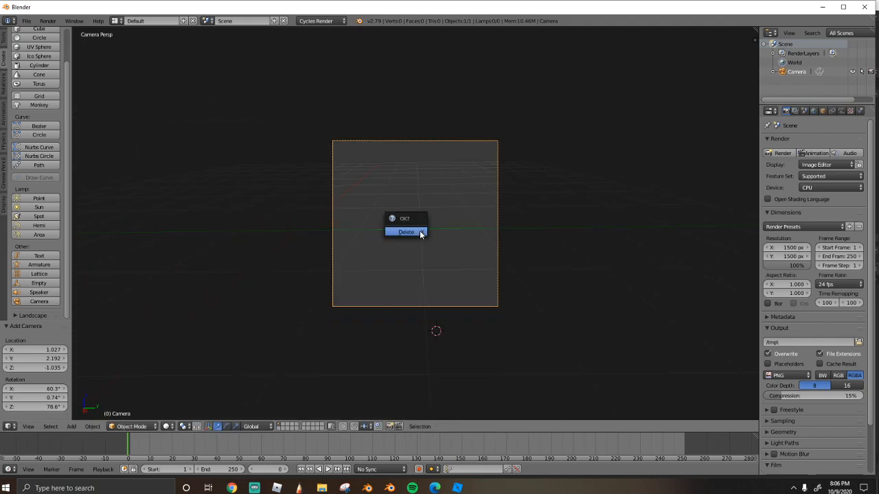
{"action": "left_click", "coordinate": [419, 230]}
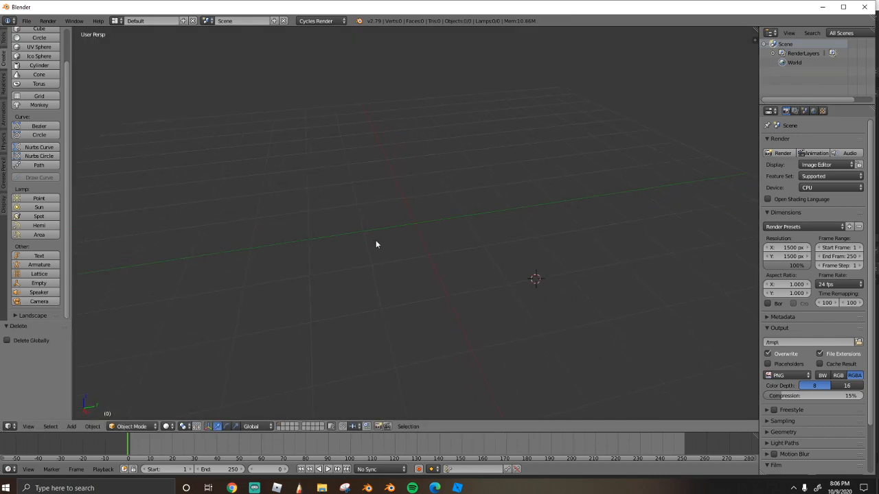
Import the Wavefront file Dragon.obj from the Documents folder into the empty scene.
{"action": "middle_click_drag", "start_coordinate": [376, 244], "coordinate": [392, 236]}
{"action": "left_click", "coordinate": [26, 21]}
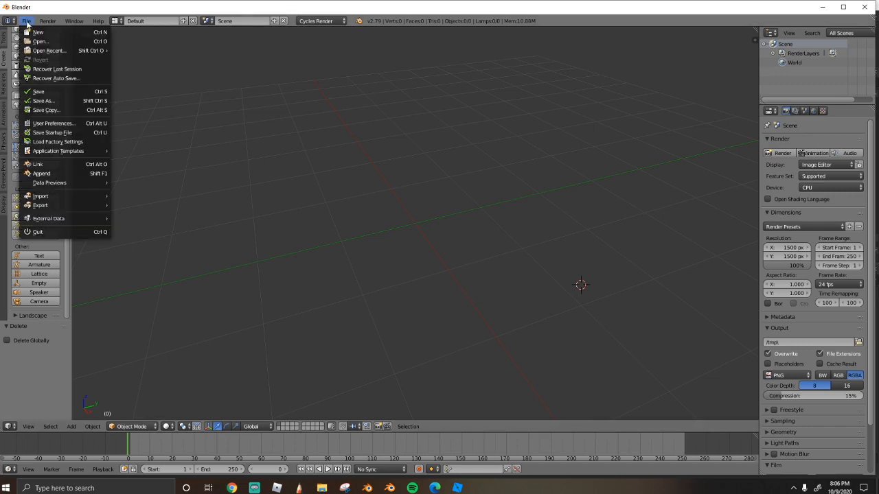
{"action": "mouse_move", "coordinate": [50, 196]}
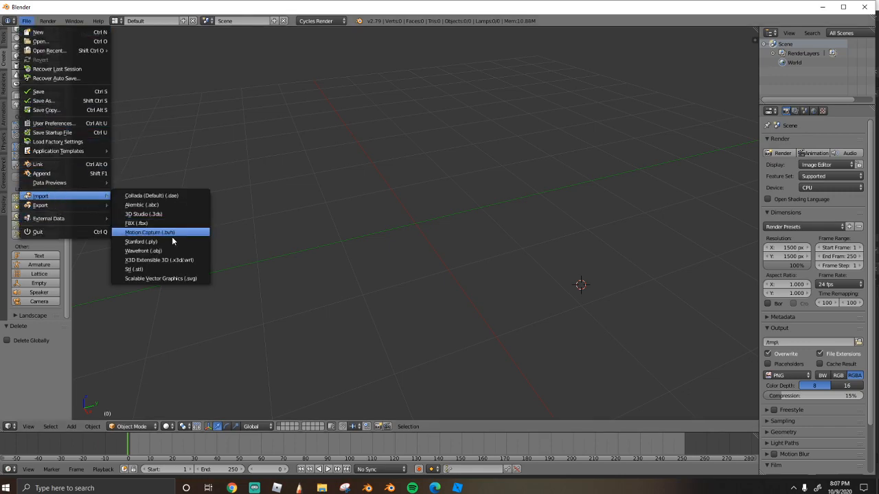
{"action": "left_click", "coordinate": [153, 252]}
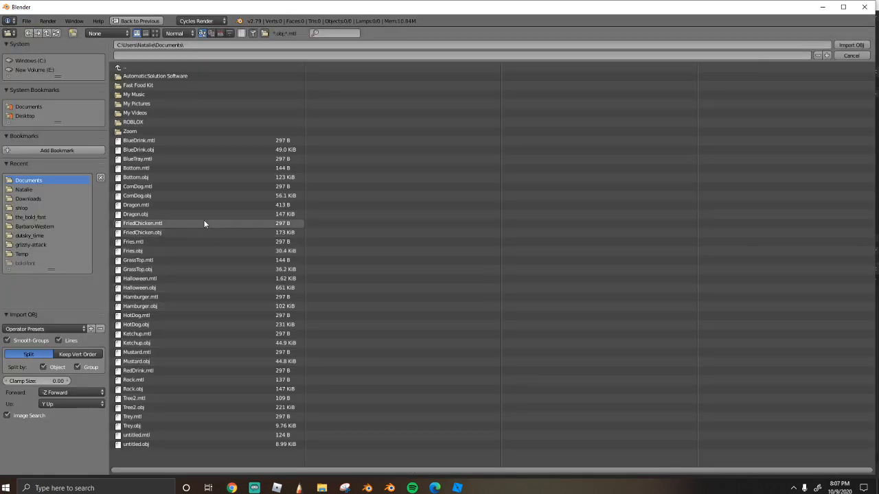
{"action": "left_click", "coordinate": [34, 199]}
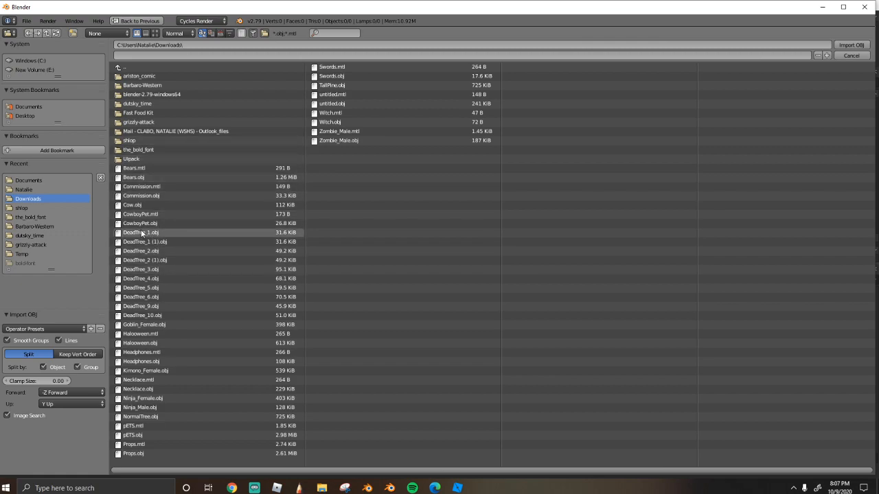
{"action": "left_click", "coordinate": [28, 189]}
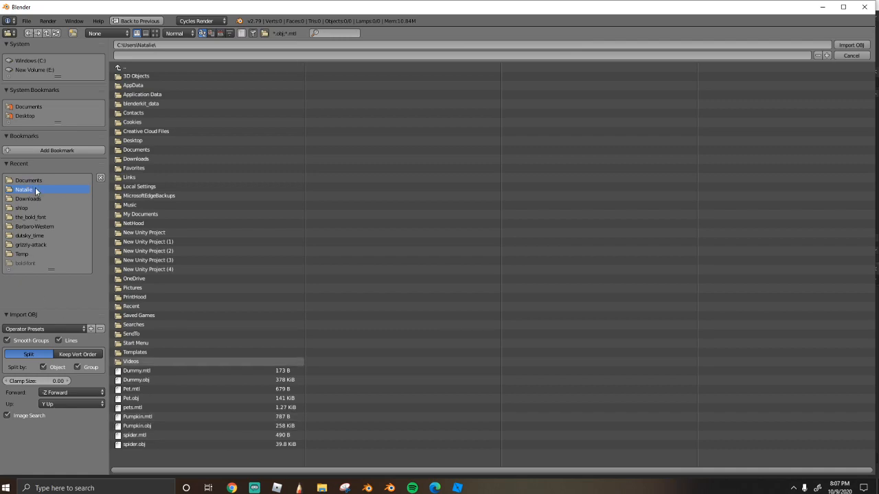
{"action": "left_click", "coordinate": [28, 180]}
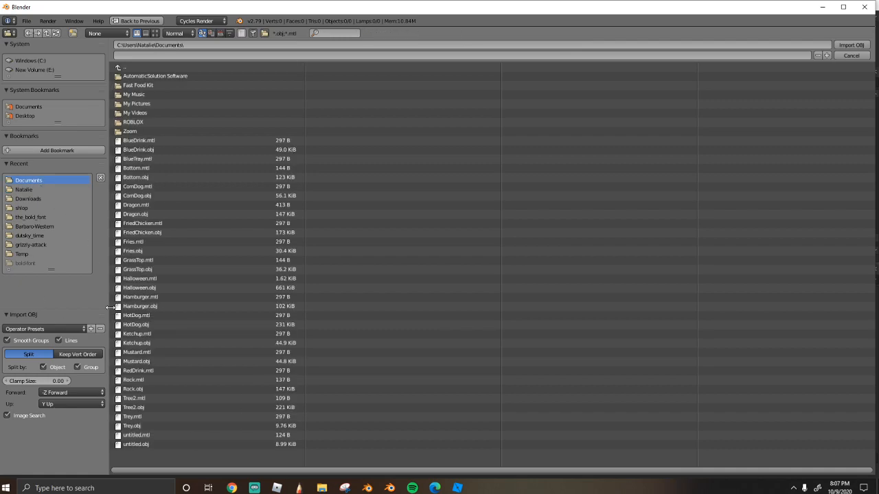
{"action": "left_click", "coordinate": [158, 214]}
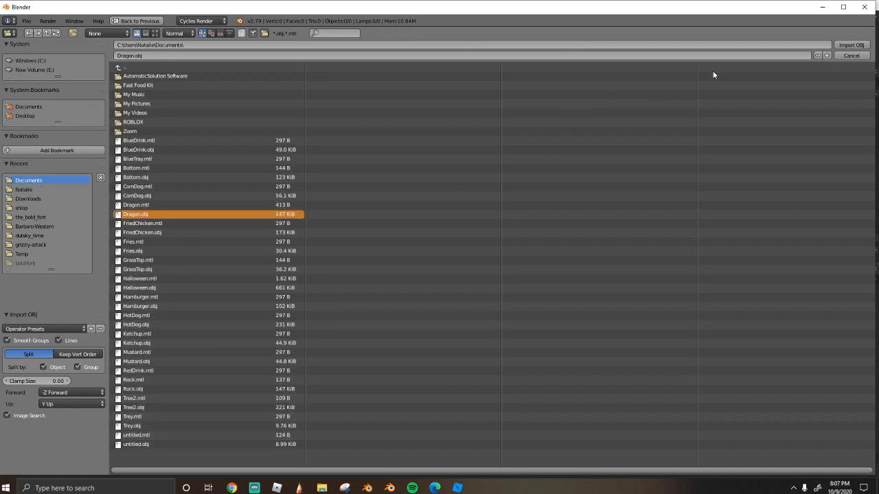
{"action": "left_click", "coordinate": [850, 46]}
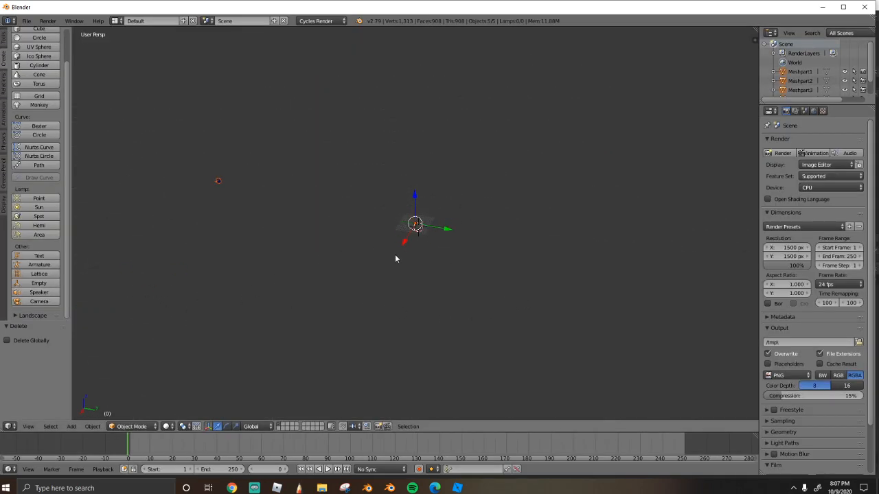
Switch to Roblox Studio and examine where the selected dragon pet sits on the baseplate.
{"action": "left_click", "coordinate": [464, 488]}
{"action": "scroll", "coordinate": [421, 240], "scroll_direction": "down", "scroll_amount": 12}
{"action": "left_click_drag", "start_coordinate": [422, 246], "coordinate": [464, 306]}
{"action": "scroll", "coordinate": [384, 309], "scroll_direction": "down", "scroll_amount": 5}
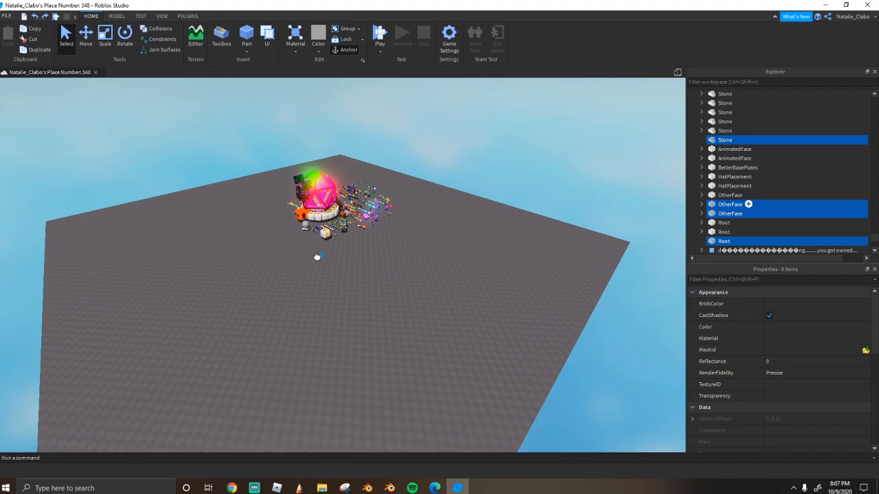
{"action": "right_click_drag", "start_coordinate": [379, 298], "coordinate": [379, 298]}
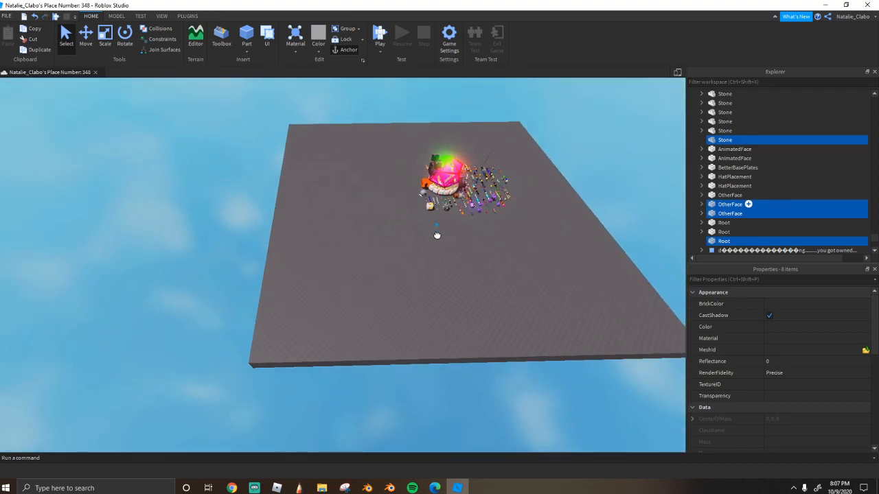
{"action": "scroll", "coordinate": [404, 278], "scroll_direction": "up", "scroll_amount": 8}
{"action": "right_click_drag", "start_coordinate": [403, 277], "coordinate": [404, 277]}
{"action": "scroll", "coordinate": [403, 277], "scroll_direction": "up", "scroll_amount": 2}
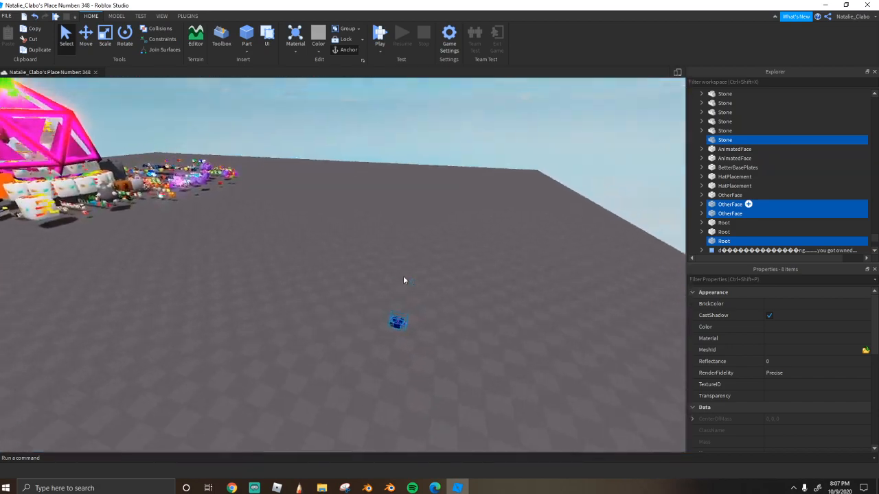
{"action": "key", "text": "w"}
{"action": "right_click_drag", "start_coordinate": [374, 311], "coordinate": [375, 311]}
{"action": "key", "text": "d"}
{"action": "key", "text": "a"}
{"action": "key", "text": "q"}
Switch back to Blender and set the origins of all imported dragon meshes to their geometry.
{"action": "left_click", "coordinate": [389, 488]}
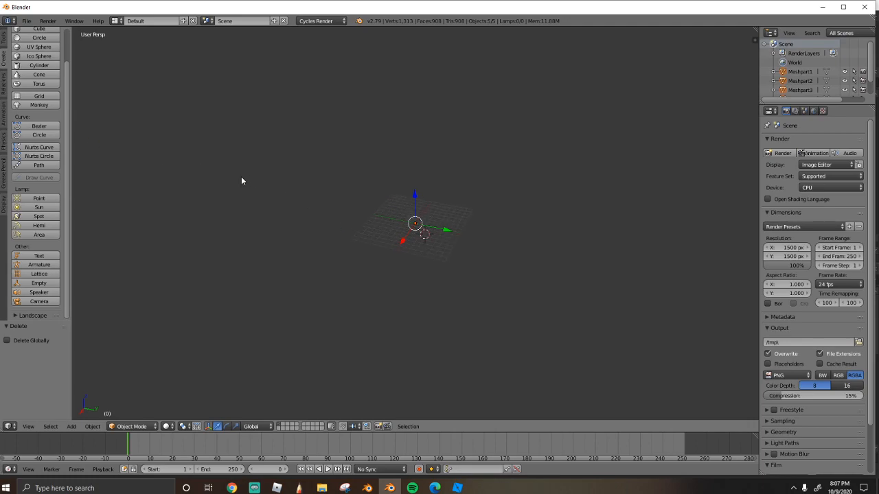
{"action": "right_click", "coordinate": [97, 138]}
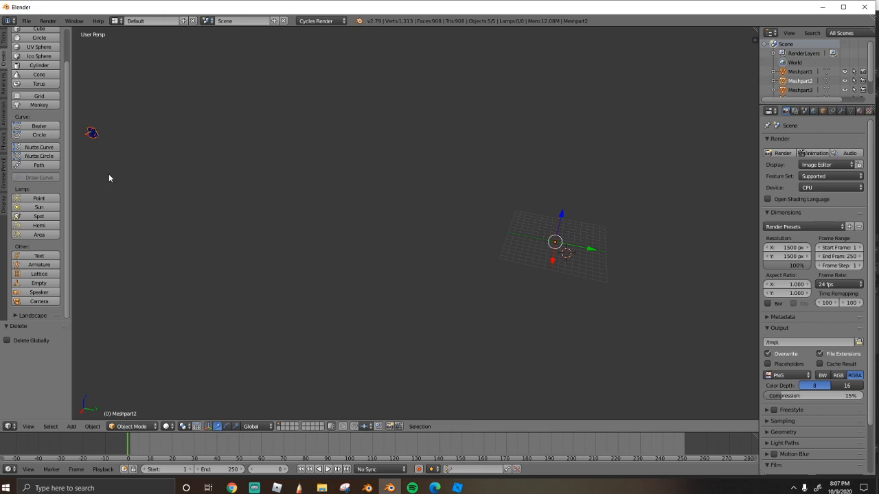
{"action": "key", "text": "shift+ctrl+alt+c"}
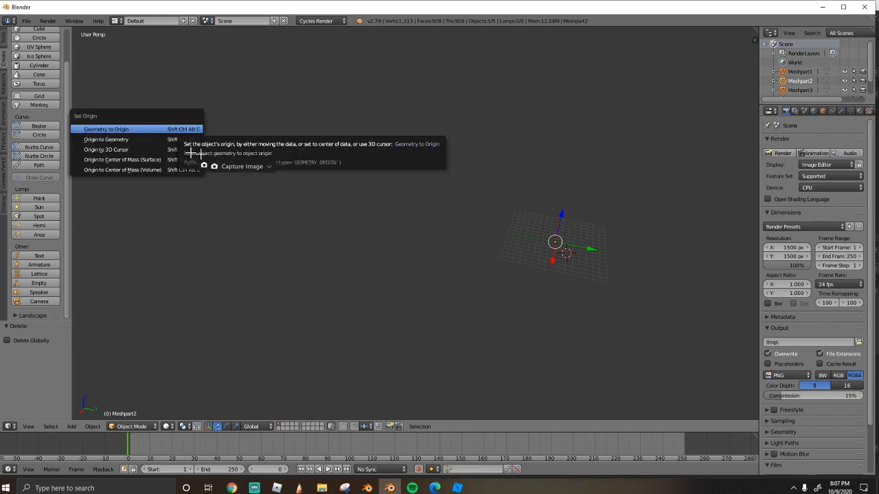
{"action": "left_click", "coordinate": [113, 139]}
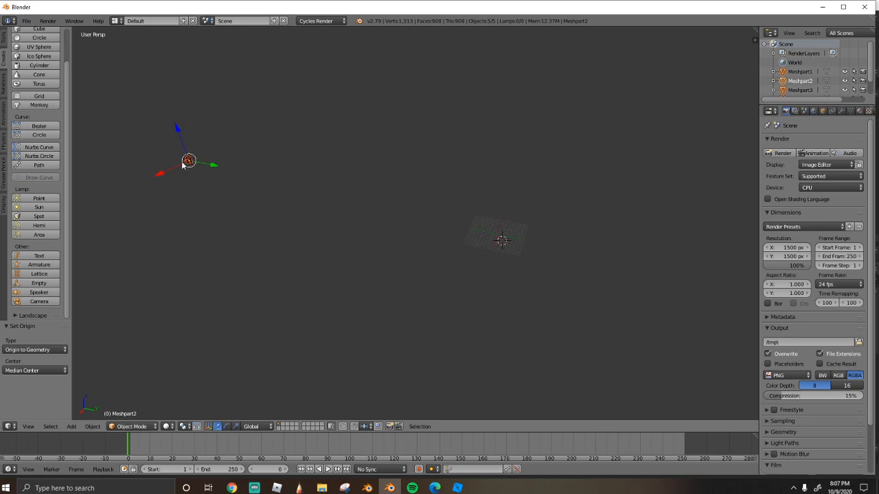
Move the whole dragon about 129.22 along the Y axis to bring it over the grid.
{"action": "left_click_drag", "start_coordinate": [205, 166], "coordinate": [323, 194]}
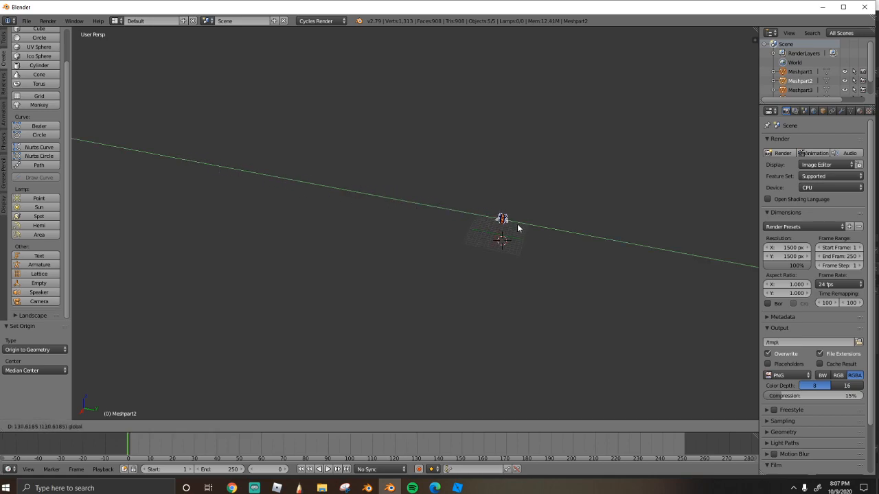
{"action": "left_click_drag", "start_coordinate": [520, 228], "coordinate": [534, 238]}
{"action": "key", "text": "shift+f"}
{"action": "key", "text": "w"}
{"action": "key", "text": "d"}
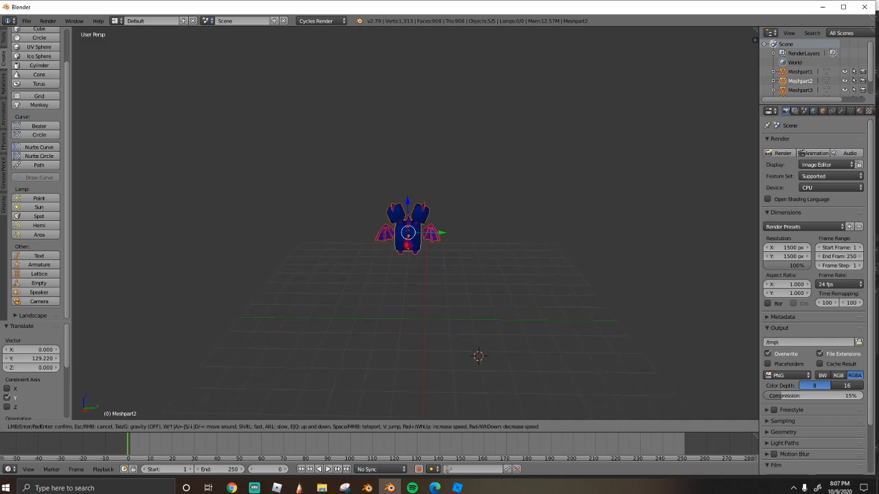
{"action": "left_click", "coordinate": [416, 224]}
Lower the dragon by about 0.869 along Z and shift it about 1.112 along Y.
{"action": "key", "text": "g"}
{"action": "key", "text": "z"}
{"action": "left_click", "coordinate": [407, 157]}
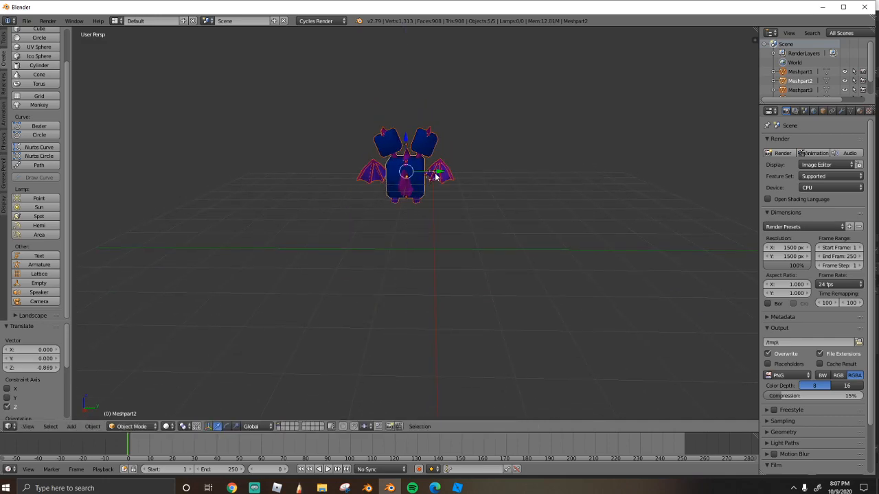
{"action": "key", "text": "g"}
{"action": "key", "text": "y"}
{"action": "left_click", "coordinate": [463, 174]}
Move the dragon along the X axis toward the grid's centre and raise it about 0.664 along Z.
{"action": "scroll", "coordinate": [438, 189], "scroll_direction": "down", "scroll_amount": 5}
{"action": "middle_click_drag", "start_coordinate": [437, 189], "coordinate": [512, 208]}
{"action": "key", "text": "shift+f"}
{"action": "key", "text": "w"}
{"action": "left_click", "coordinate": [416, 223]}
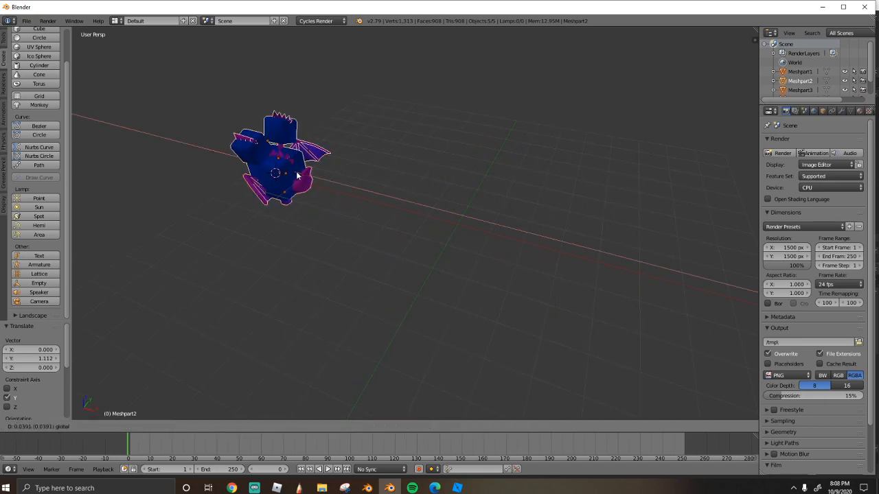
{"action": "key", "text": "g"}
{"action": "key", "text": "x"}
{"action": "left_click", "coordinate": [482, 211]}
{"action": "key", "text": "g"}
{"action": "key", "text": "z"}
{"action": "left_click", "coordinate": [471, 179]}
Deselect everything, select the dragon's blue head and body meshes, and join them into one object.
{"action": "key", "text": "shift+f"}
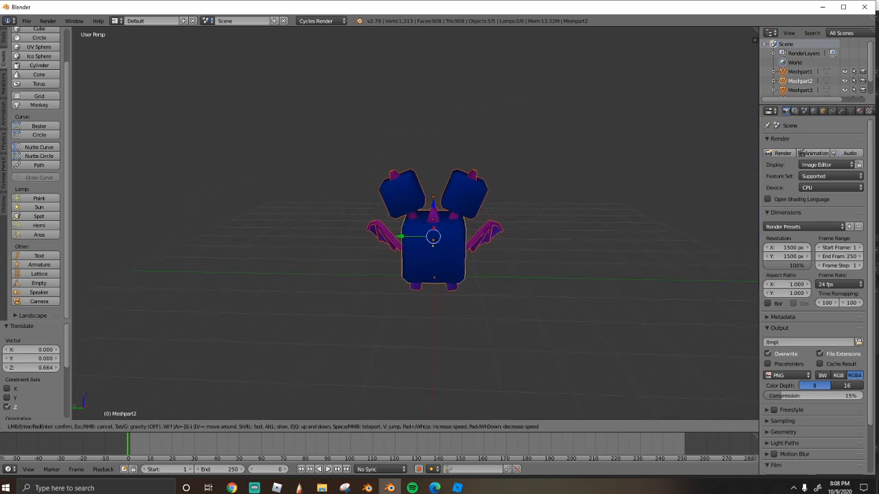
{"action": "key", "text": "w"}
{"action": "left_click", "coordinate": [361, 239]}
{"action": "key", "text": "a"}
{"action": "key", "text": "shift+f"}
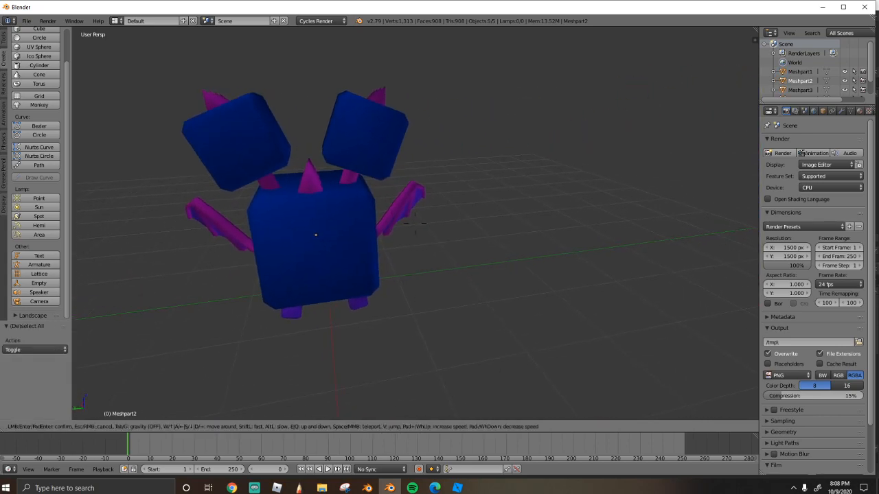
{"action": "key", "text": "a"}
{"action": "left_click", "coordinate": [415, 224]}
{"action": "right_click", "coordinate": [435, 200]}
{"action": "right_click", "coordinate": [480, 284], "text": "shift"}
{"action": "key", "text": "ctrl+j"}
Select the feet and spike meshes in turn to examine which parts of the dragon belong to each object.
{"action": "key", "text": "a"}
{"action": "key", "text": "shift+f"}
{"action": "key", "text": "d"}
{"action": "key", "text": "q"}
{"action": "left_click", "coordinate": [415, 225]}
{"action": "right_click_drag", "start_coordinate": [423, 160], "coordinate": [410, 167]}
{"action": "right_click", "coordinate": [408, 166]}
{"action": "right_click", "coordinate": [407, 165]}
{"action": "key", "text": "shift+f"}
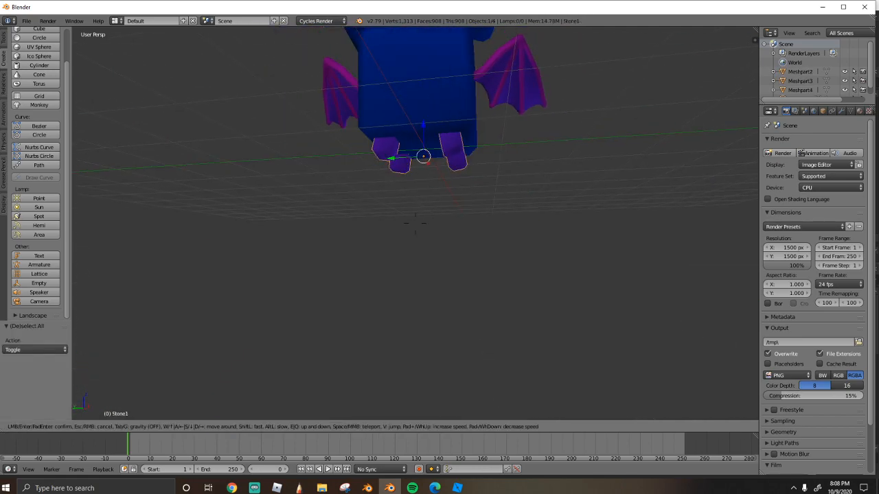
{"action": "key", "text": "e"}
{"action": "left_click", "coordinate": [415, 226]}
{"action": "right_click", "coordinate": [492, 146]}
{"action": "key", "text": "shift+f"}
{"action": "left_click", "coordinate": [415, 227]}
{"action": "key", "text": "shift+f"}
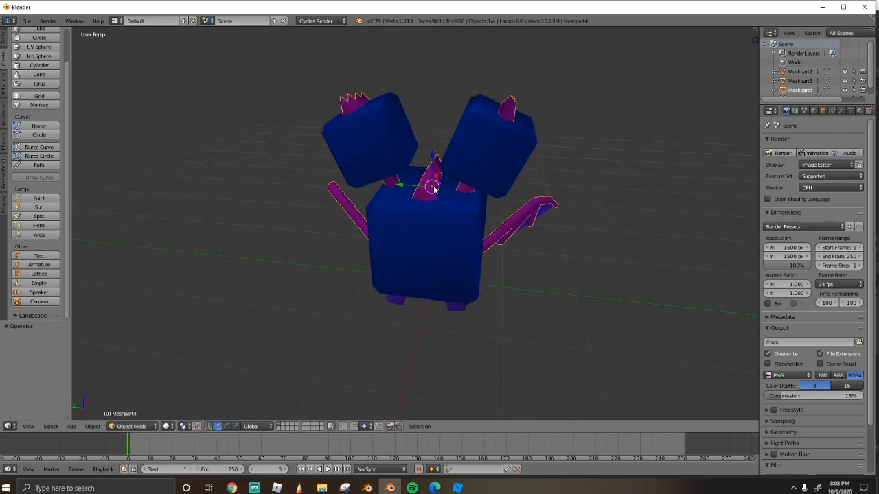
{"action": "left_click", "coordinate": [415, 223]}
Join the purple wing membranes with the feet mesh into a single object.
{"action": "right_click", "coordinate": [416, 239]}
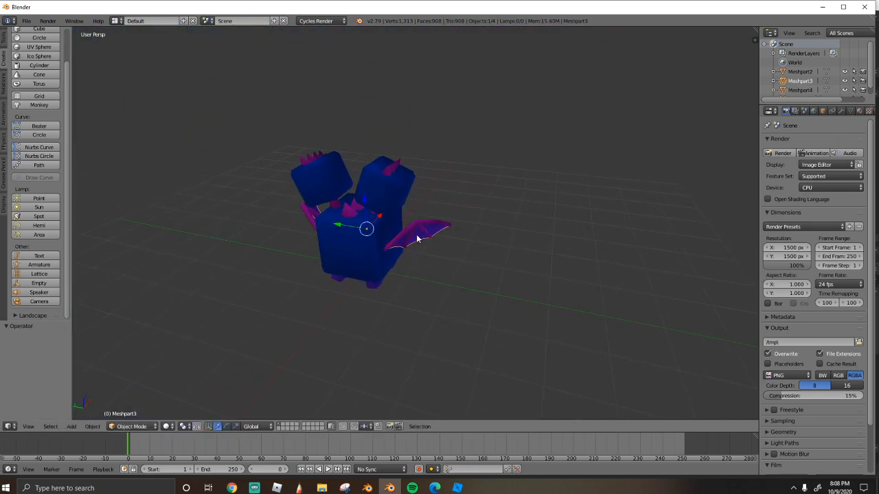
{"action": "key", "text": "shift+f"}
{"action": "left_click", "coordinate": [427, 247]}
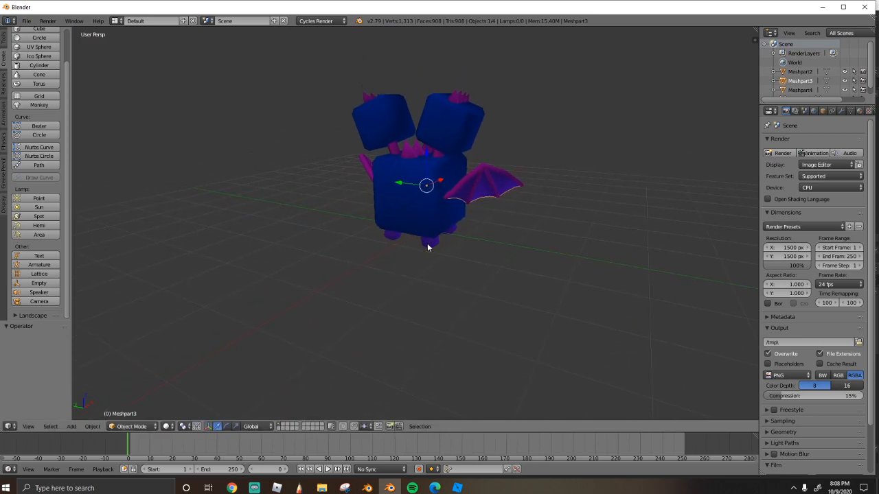
{"action": "key", "text": "ctrl+j"}
{"action": "key", "text": "a"}
{"action": "key", "text": "a"}
{"action": "key", "text": "a"}
{"action": "key", "text": "a"}
Move each of the three remaining dragon meshes aside in turn, undoing every move.
{"action": "key", "text": "shift+f"}
{"action": "key", "text": "w"}
{"action": "left_click", "coordinate": [415, 223]}
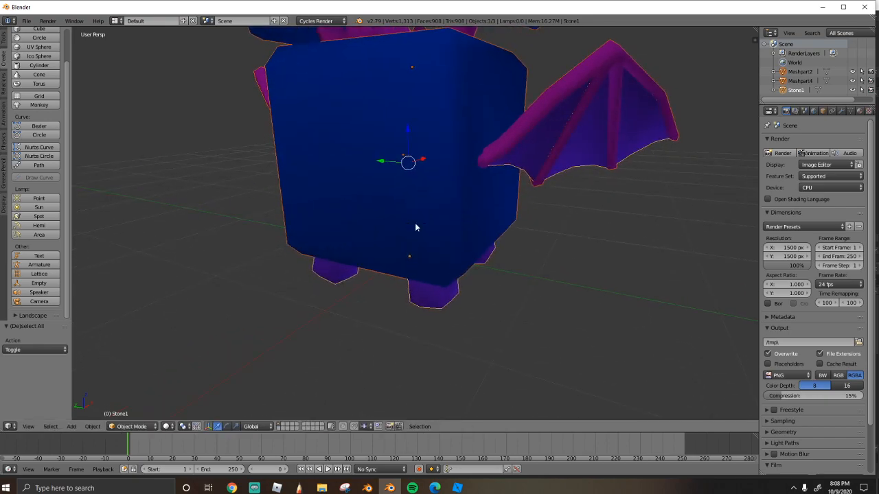
{"action": "key", "text": "shift+f"}
{"action": "key", "text": "s"}
{"action": "left_click", "coordinate": [416, 222]}
{"action": "right_click", "coordinate": [417, 223]}
{"action": "left_click_drag", "start_coordinate": [427, 171], "coordinate": [328, 226]}
{"action": "key", "text": "ctrl+z"}
{"action": "right_click", "coordinate": [413, 158]}
{"action": "left_click_drag", "start_coordinate": [434, 142], "coordinate": [351, 202]}
{"action": "key", "text": "ctrl+z"}
{"action": "right_click", "coordinate": [471, 196]}
{"action": "left_click_drag", "start_coordinate": [431, 203], "coordinate": [386, 243]}
{"action": "key", "text": "ctrl+z"}
View the whole dragon from the front and deselect all of its meshes.
{"action": "middle_click_drag", "start_coordinate": [377, 228], "coordinate": [398, 219]}
{"action": "key", "text": "shift+f"}
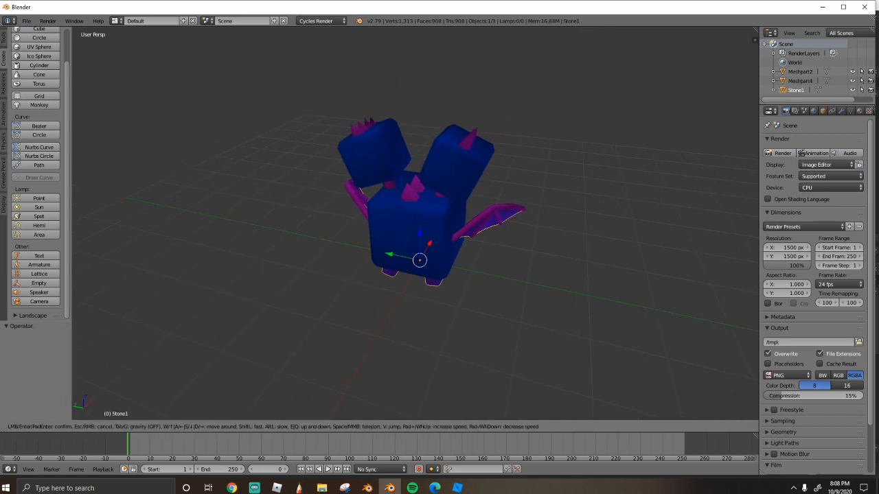
{"action": "key", "text": "w"}
{"action": "key", "text": "a"}
{"action": "key", "text": "d"}
{"action": "left_click", "coordinate": [430, 275]}
{"action": "key", "text": "a"}
{"action": "key", "text": "a"}
{"action": "key", "text": "shift+f"}
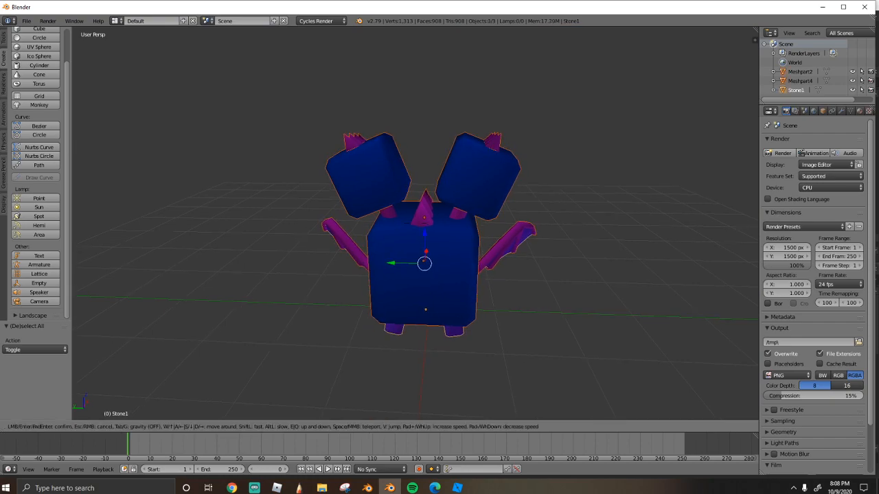
{"action": "key", "text": "s"}
{"action": "key", "text": "w"}
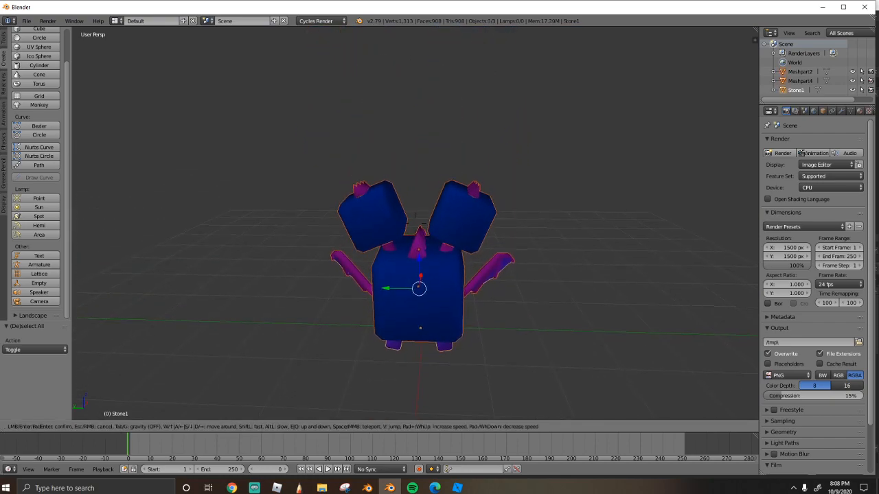
{"action": "key", "text": "q"}
{"action": "left_click", "coordinate": [193, 356]}
{"action": "key", "text": "a"}
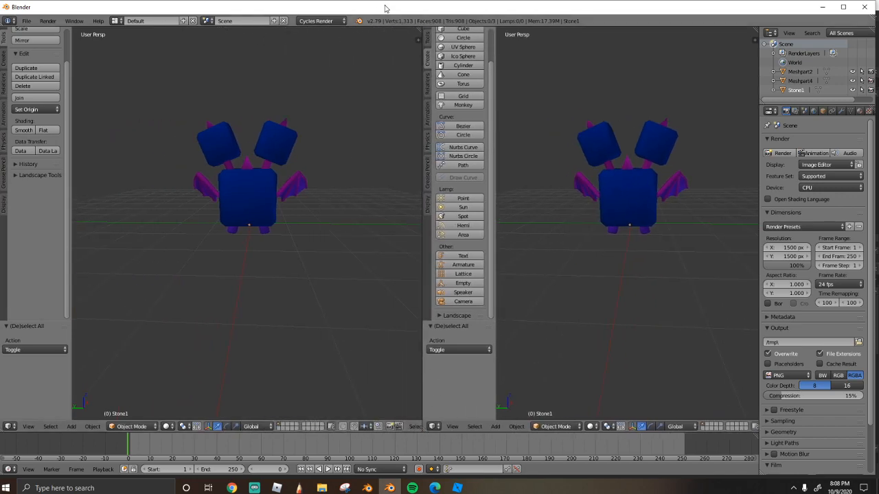
Split the 3D view into two side-by-side areas and turn the narrower one into a Node Editor showing the Stone1Mtl nodes.
{"action": "double_click", "coordinate": [382, 6]}
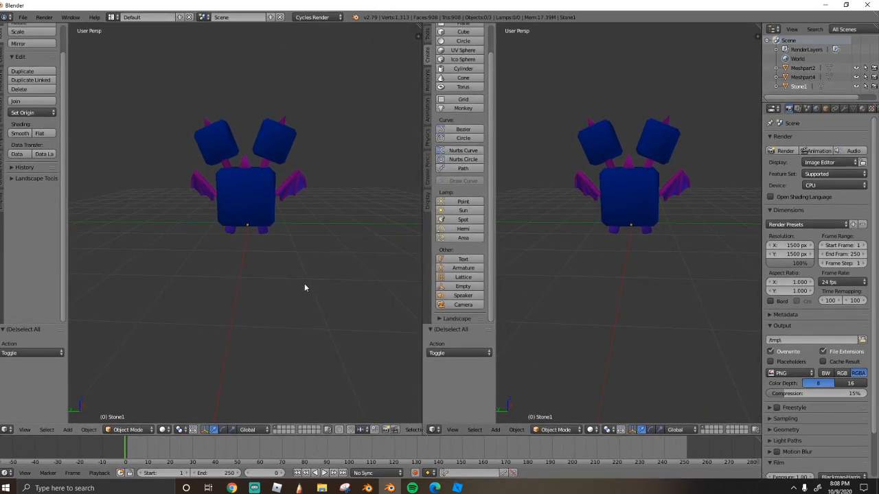
{"action": "left_click_drag", "start_coordinate": [424, 335], "coordinate": [366, 345]}
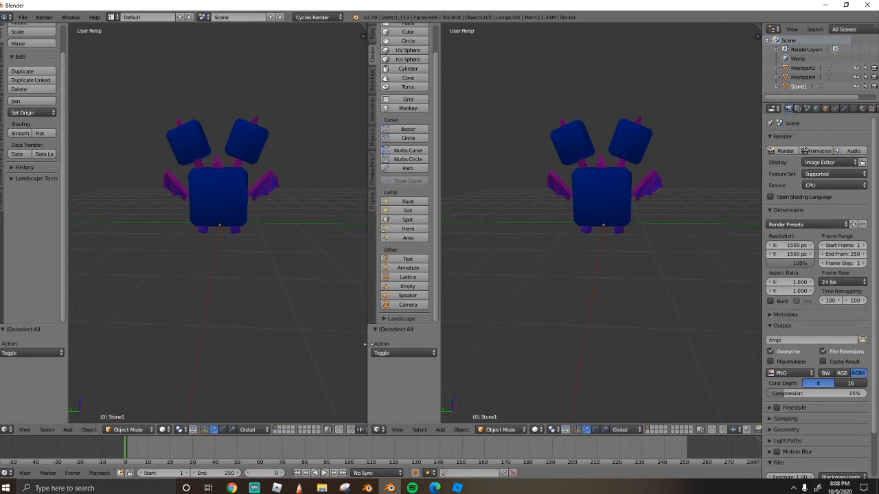
{"action": "left_click", "coordinate": [6, 430]}
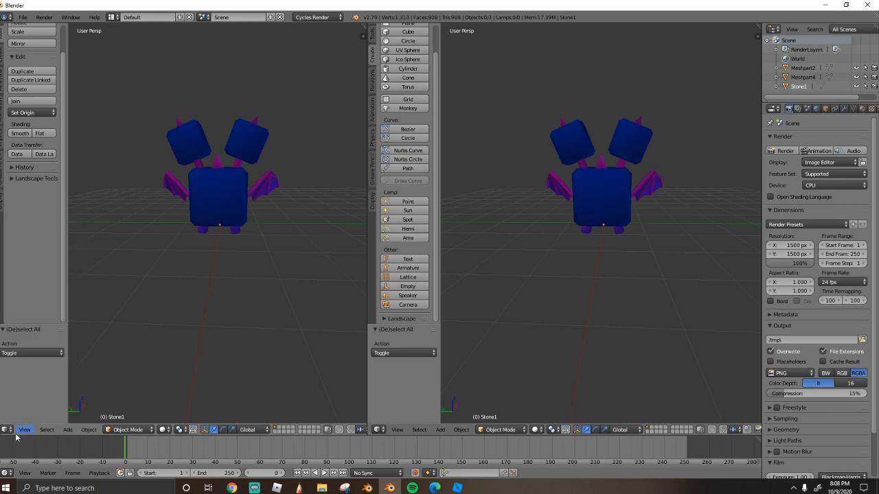
{"action": "left_click", "coordinate": [6, 430]}
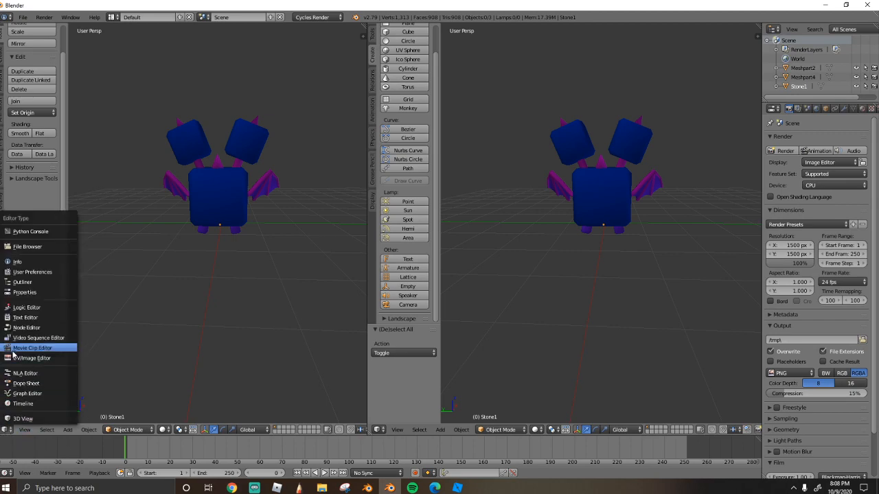
{"action": "left_click", "coordinate": [27, 328]}
{"action": "scroll", "coordinate": [136, 262], "scroll_direction": "down", "scroll_amount": 5}
{"action": "scroll", "coordinate": [106, 237], "scroll_direction": "up", "scroll_amount": 3}
{"action": "middle_click_drag", "start_coordinate": [107, 235], "coordinate": [117, 249]}
{"action": "scroll", "coordinate": [548, 230], "scroll_direction": "up", "scroll_amount": 3}
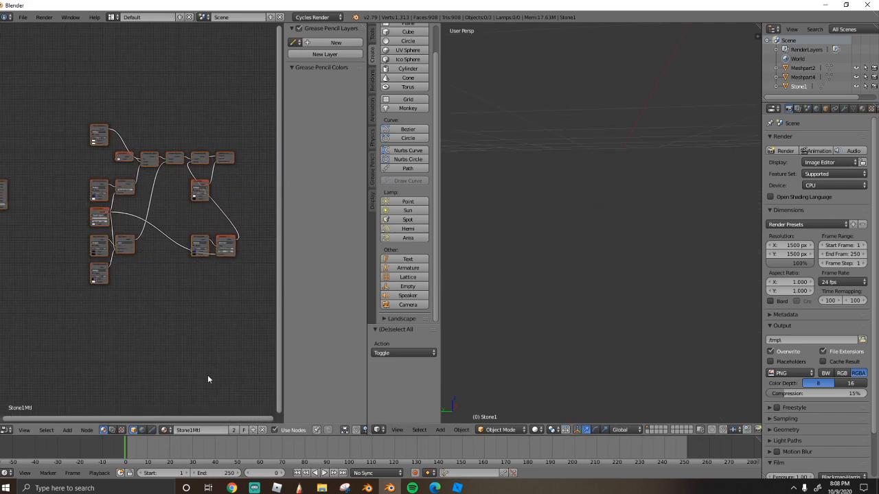
Unlink the Stone1Mtl material from the feet and wing membranes mesh and undo the removal.
{"action": "left_click", "coordinate": [263, 430]}
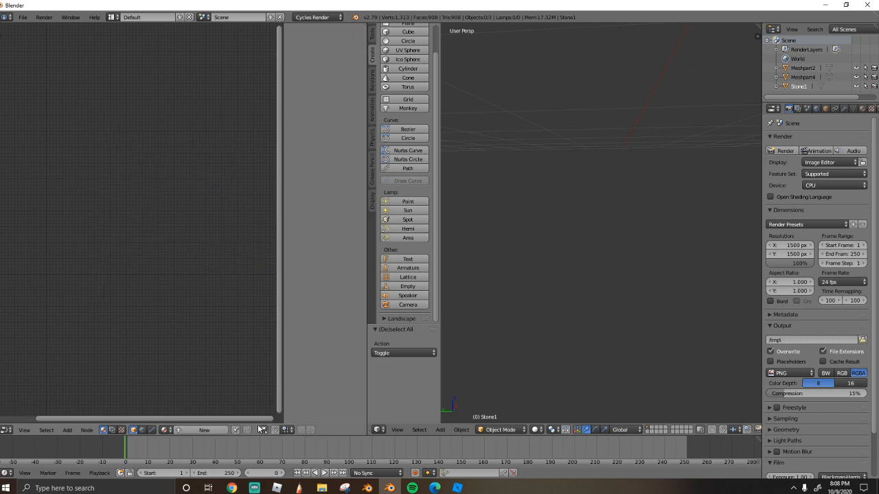
{"action": "scroll", "coordinate": [580, 225], "scroll_direction": "up", "scroll_amount": 4}
{"action": "right_click", "coordinate": [594, 220]}
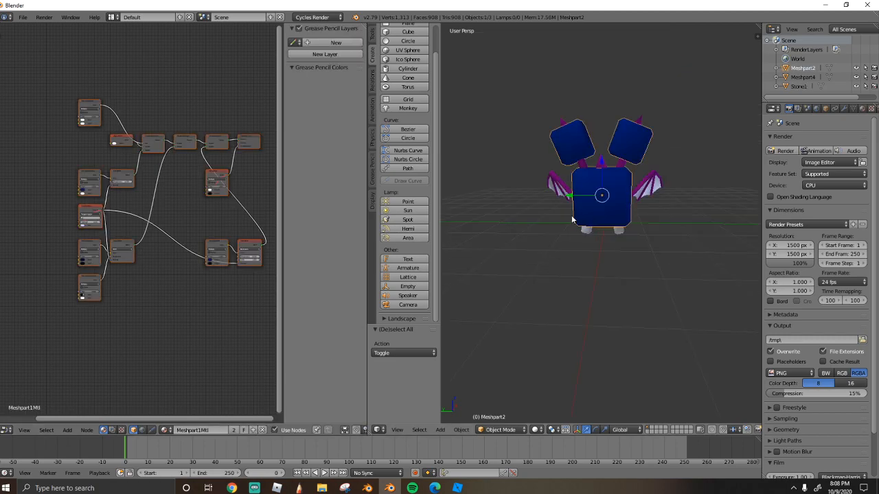
{"action": "key", "text": "ctrl+z"}
{"action": "key", "text": "ctrl+z"}
Unlink the Meshpart1Mtl material from the dragon's heads and body mesh, undoing the stray move of the mesh.
{"action": "right_click", "coordinate": [602, 224]}
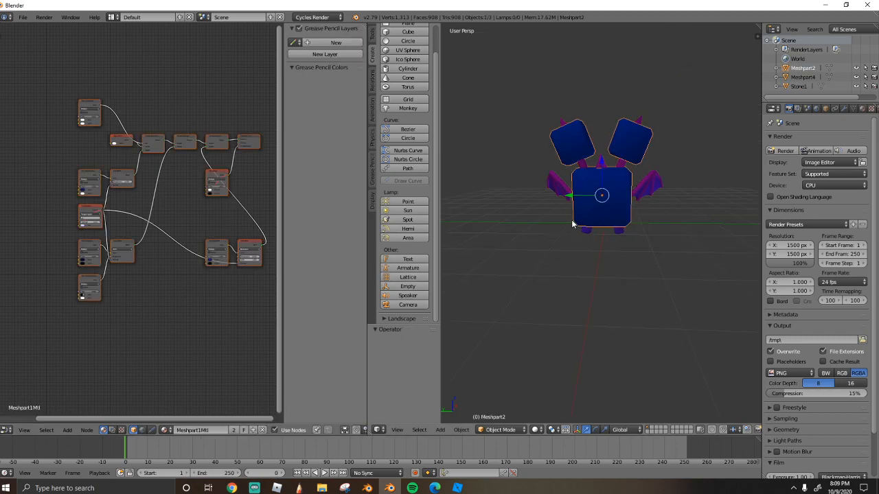
{"action": "left_click", "coordinate": [261, 431]}
{"action": "right_click_drag", "start_coordinate": [573, 146], "coordinate": [560, 170]}
{"action": "left_click", "coordinate": [560, 170]}
{"action": "key", "text": "ctrl+z"}
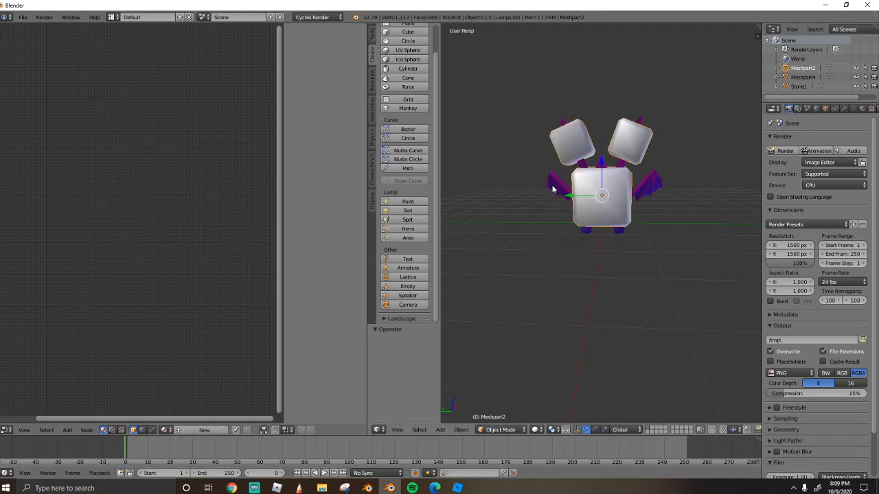
Unlink the materials from the spikes and wing frame mesh and from the feet and membranes mesh, leaving all meshes deselected.
{"action": "right_click", "coordinate": [553, 187]}
{"action": "left_click", "coordinate": [262, 431]}
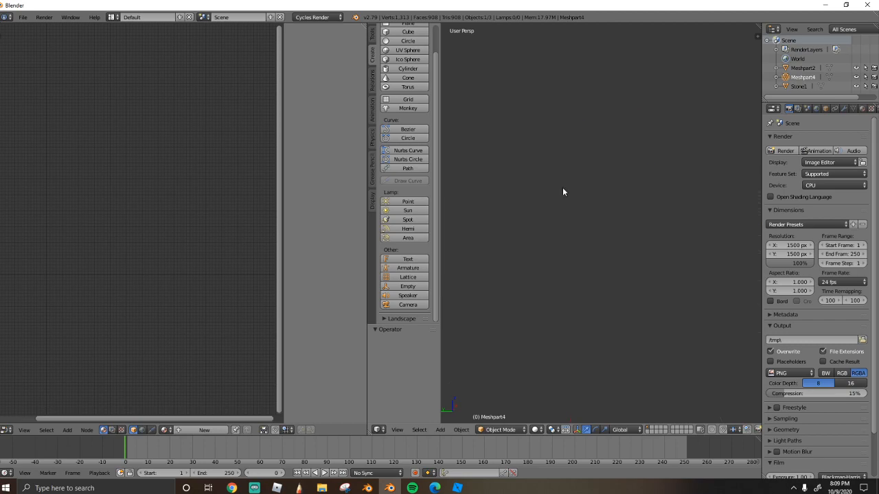
{"action": "right_click", "coordinate": [595, 228]}
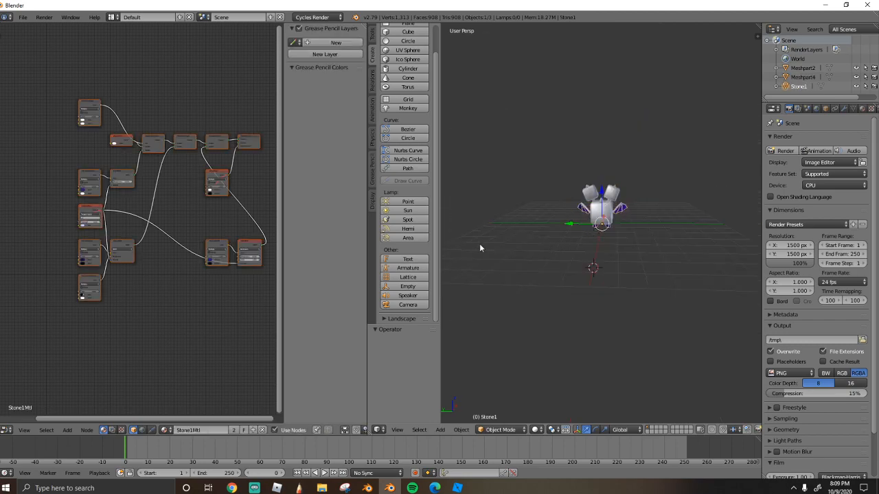
{"action": "left_click", "coordinate": [262, 431]}
{"action": "key", "text": "shift+f"}
{"action": "key", "text": "w"}
{"action": "left_click", "coordinate": [601, 223]}
{"action": "key", "text": "a"}
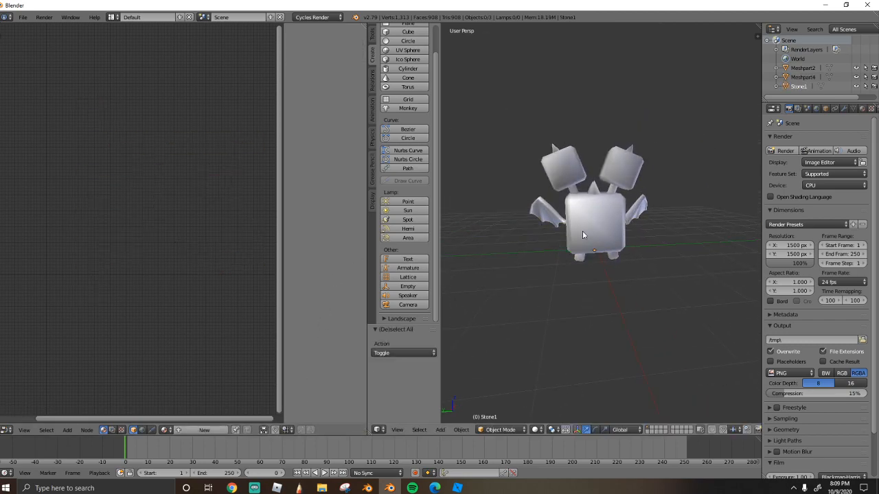
Create a new node material, Material.001, on the dragon's heads and body mesh.
{"action": "key", "text": "shift+f"}
{"action": "key", "text": "w"}
{"action": "left_click", "coordinate": [600, 223]}
{"action": "right_click", "coordinate": [610, 249]}
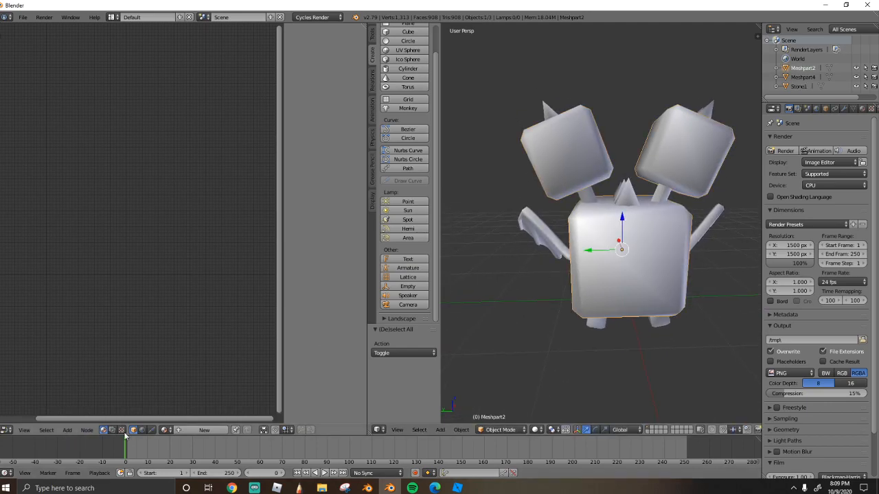
{"action": "left_click", "coordinate": [194, 433]}
{"action": "scroll", "coordinate": [75, 264], "scroll_direction": "up", "scroll_amount": 3}
{"action": "middle_click_drag", "start_coordinate": [60, 250], "coordinate": [131, 251]}
{"action": "scroll", "coordinate": [76, 266], "scroll_direction": "up", "scroll_amount": 10}
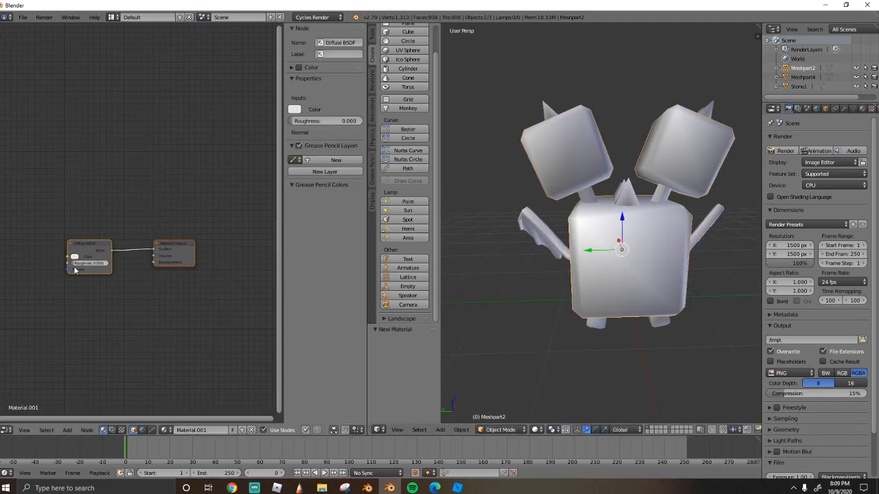
{"action": "middle_click_drag", "start_coordinate": [130, 285], "coordinate": [137, 251]}
Set the Diffuse BSDF node of Material.001 to a light blue-violet colour with a roughness of 0.083.
{"action": "left_click", "coordinate": [52, 237]}
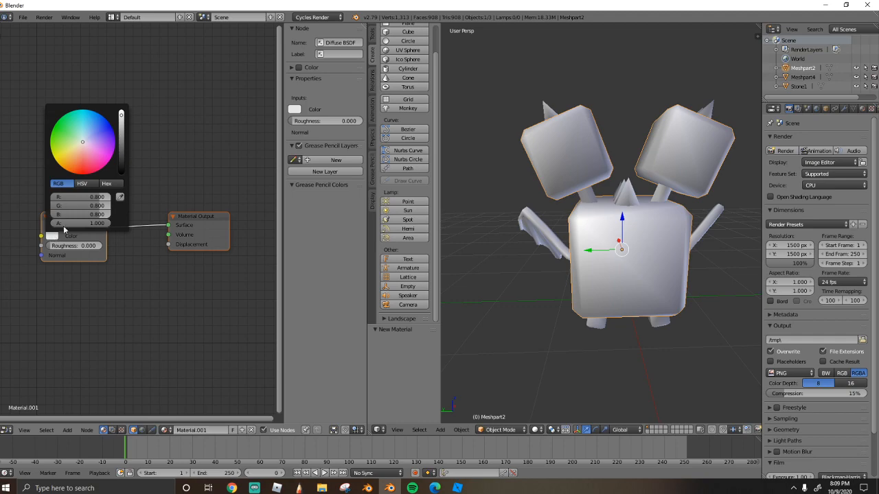
{"action": "left_click", "coordinate": [101, 142]}
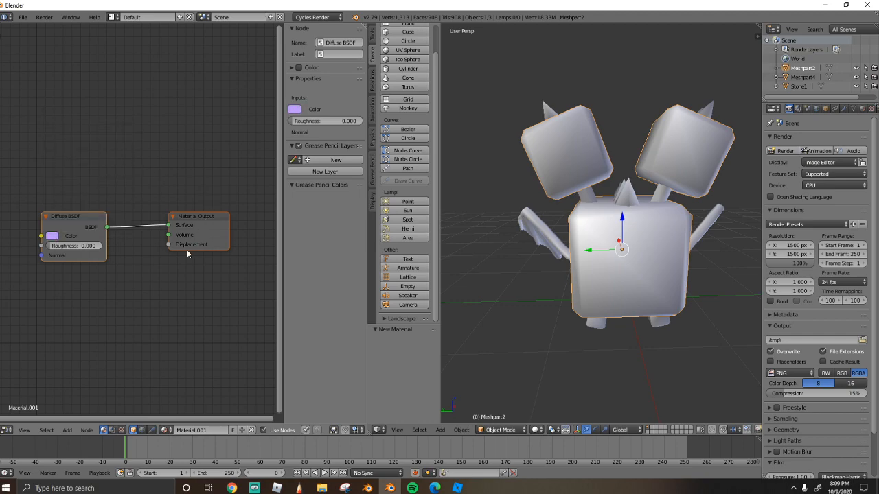
{"action": "left_click", "coordinate": [61, 240]}
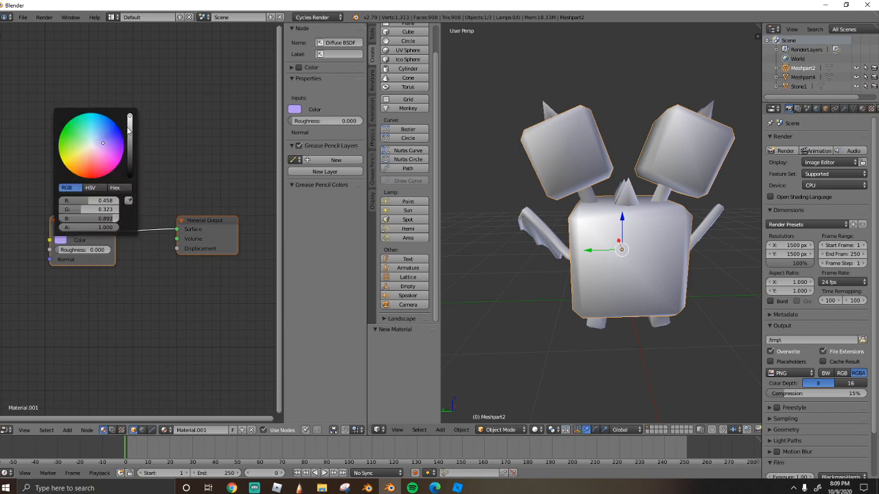
{"action": "left_click", "coordinate": [79, 252]}
{"action": "left_click", "coordinate": [121, 257]}
{"action": "left_click_drag", "start_coordinate": [78, 244], "coordinate": [112, 248]}
{"action": "left_click_drag", "start_coordinate": [111, 252], "coordinate": [167, 252]}
{"action": "left_click_drag", "start_coordinate": [120, 230], "coordinate": [85, 216]}
{"action": "left_click_drag", "start_coordinate": [97, 246], "coordinate": [47, 245]}
{"action": "left_click", "coordinate": [59, 229]}
{"action": "left_click", "coordinate": [105, 133]}
Preview the dragon in Rendered and Solid shading, and leave the 3D view in Material shading.
{"action": "left_click", "coordinate": [536, 429]}
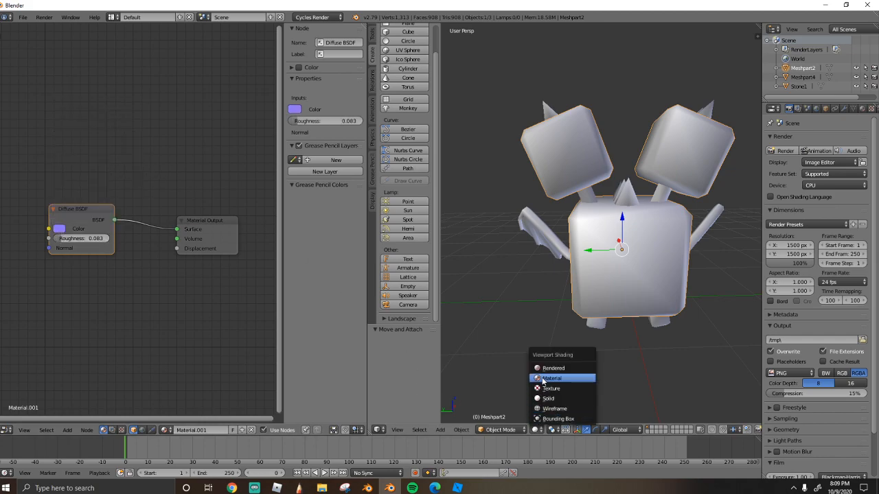
{"action": "left_click", "coordinate": [552, 368]}
{"action": "left_click", "coordinate": [537, 430]}
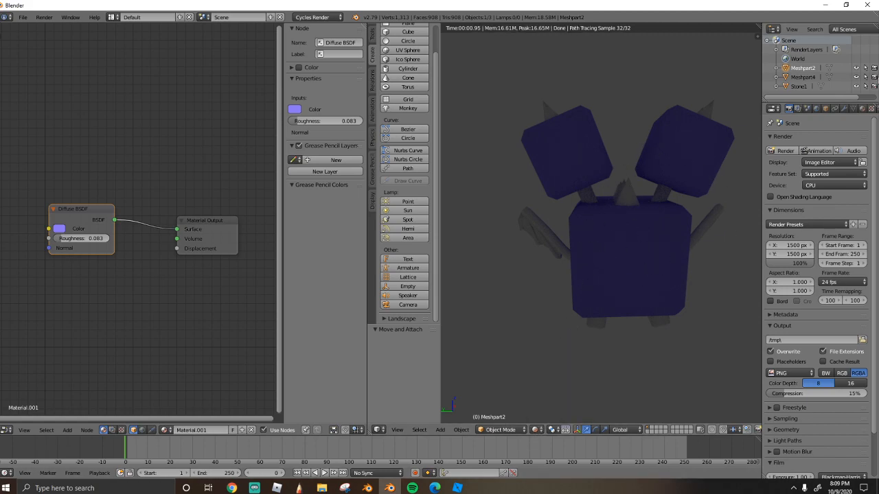
{"action": "left_click", "coordinate": [862, 109]}
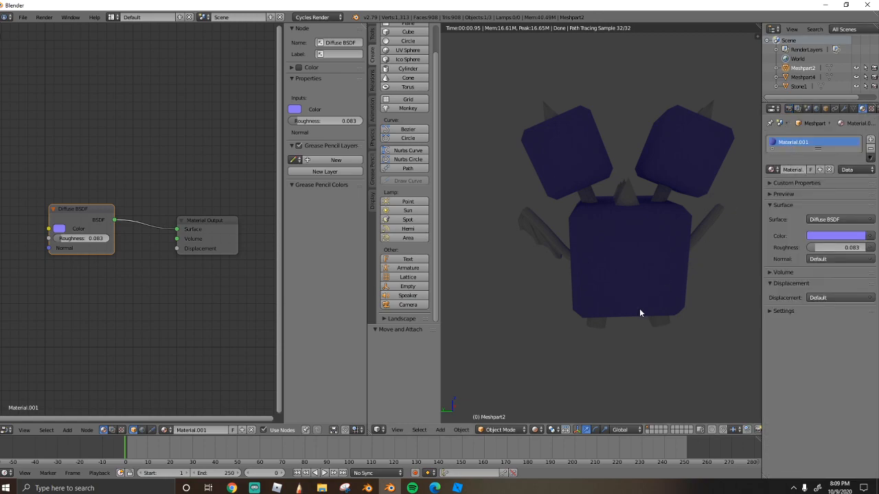
{"action": "left_click", "coordinate": [537, 429]}
{"action": "left_click", "coordinate": [561, 398]}
{"action": "left_click", "coordinate": [537, 430]}
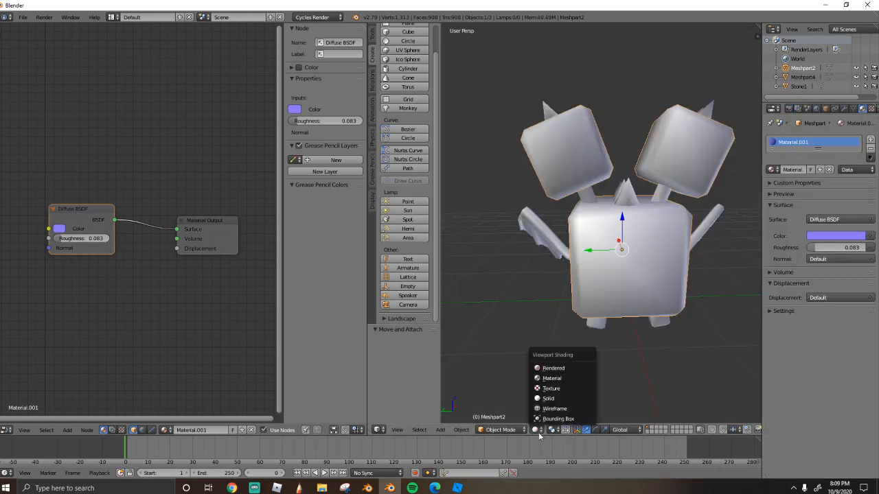
{"action": "left_click", "coordinate": [557, 382]}
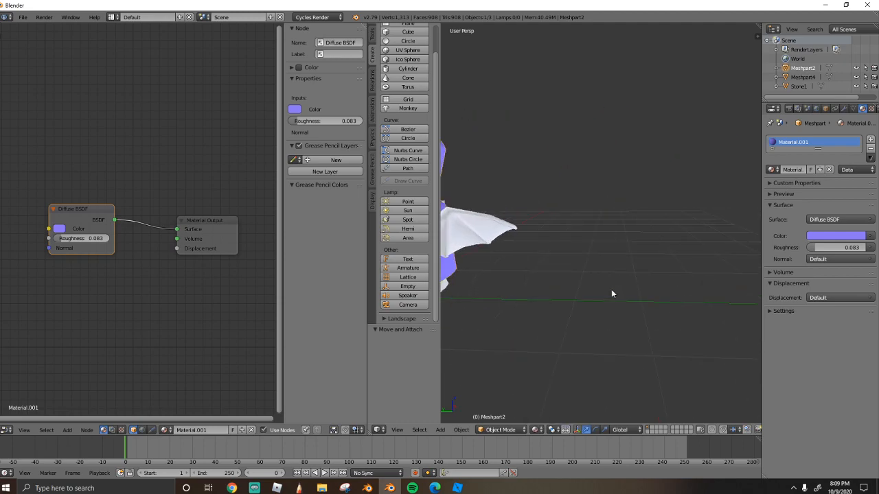
{"action": "scroll", "coordinate": [617, 313], "scroll_direction": "down", "scroll_amount": 4}
{"action": "scroll", "coordinate": [617, 313], "scroll_direction": "up", "scroll_amount": 3}
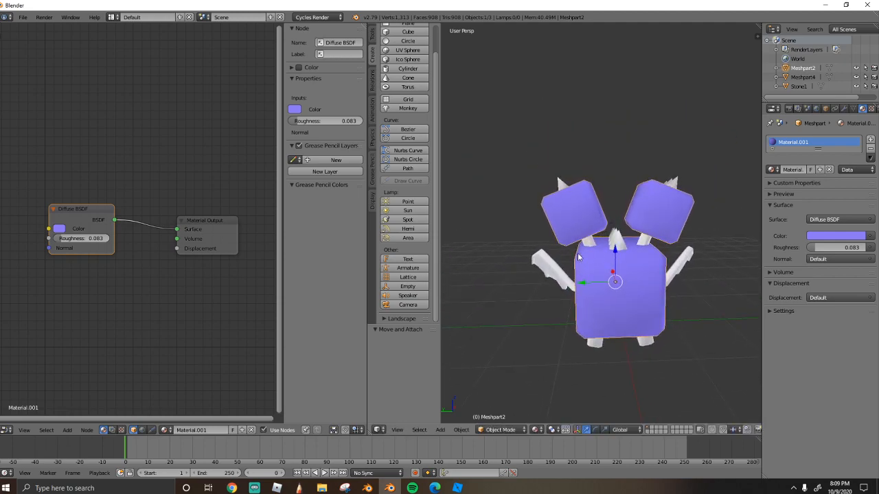
{"action": "scroll", "coordinate": [51, 233], "scroll_direction": "up", "scroll_amount": 1}
Change the diffuse colour of the heads and body material to a deep indigo blue.
{"action": "left_click", "coordinate": [50, 231]}
{"action": "left_click_drag", "start_coordinate": [108, 115], "coordinate": [106, 116]}
{"action": "left_click_drag", "start_coordinate": [346, 6], "coordinate": [125, 1]}
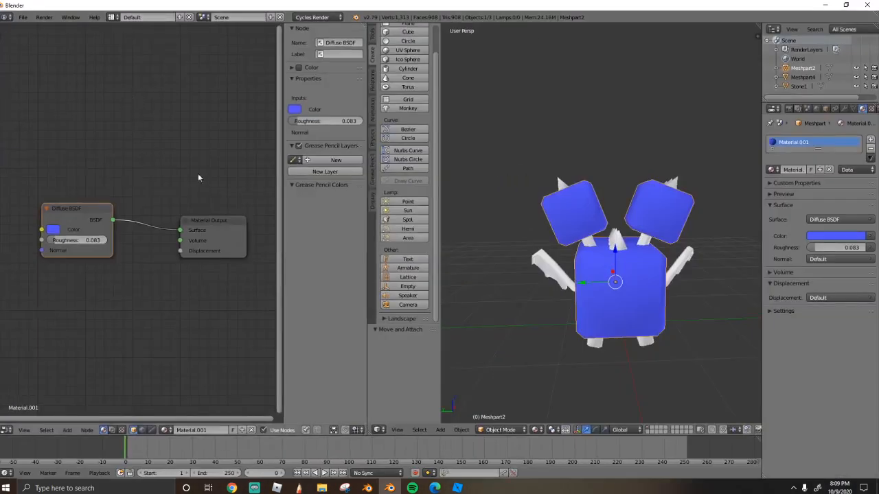
{"action": "left_click", "coordinate": [45, 231]}
{"action": "left_click_drag", "start_coordinate": [114, 117], "coordinate": [128, 122]}
Give the spikes and wing frame mesh a new material, Material.002, with a bright pinkish-purple diffuse colour.
{"action": "right_click", "coordinate": [552, 268]}
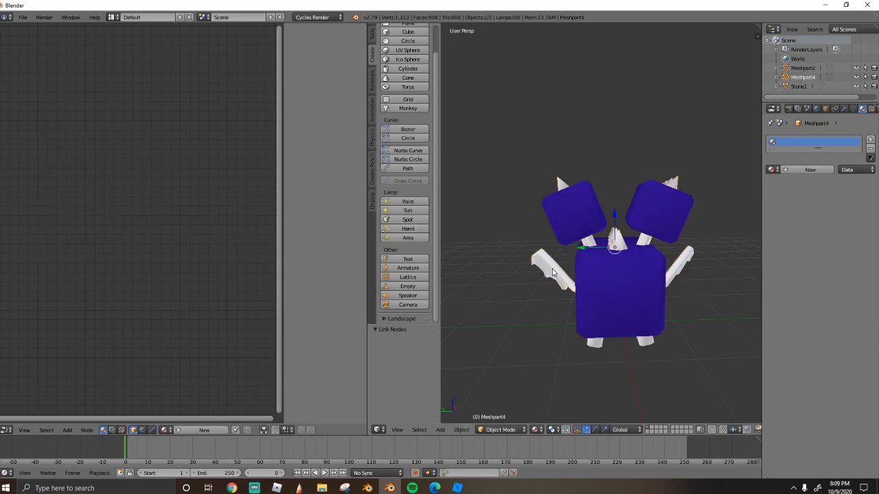
{"action": "left_click", "coordinate": [458, 488]}
{"action": "left_click", "coordinate": [390, 488]}
{"action": "scroll", "coordinate": [477, 320], "scroll_direction": "up", "scroll_amount": 5}
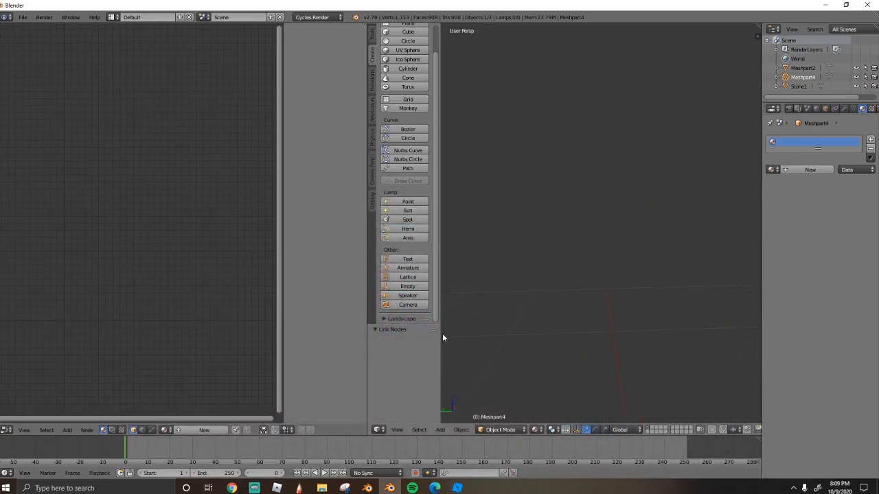
{"action": "scroll", "coordinate": [601, 326], "scroll_direction": "down", "scroll_amount": 12}
{"action": "left_click", "coordinate": [207, 430]}
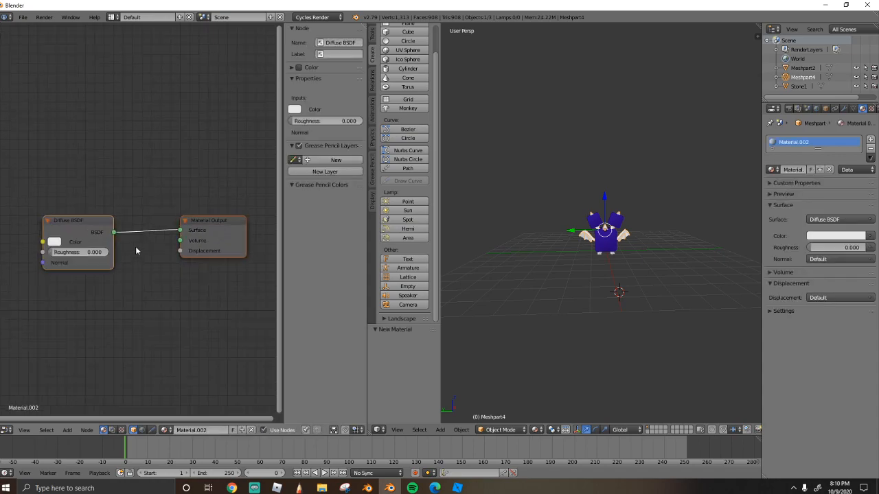
{"action": "left_click", "coordinate": [67, 239]}
{"action": "left_click_drag", "start_coordinate": [111, 135], "coordinate": [118, 134]}
{"action": "left_click_drag", "start_coordinate": [141, 99], "coordinate": [140, 96]}
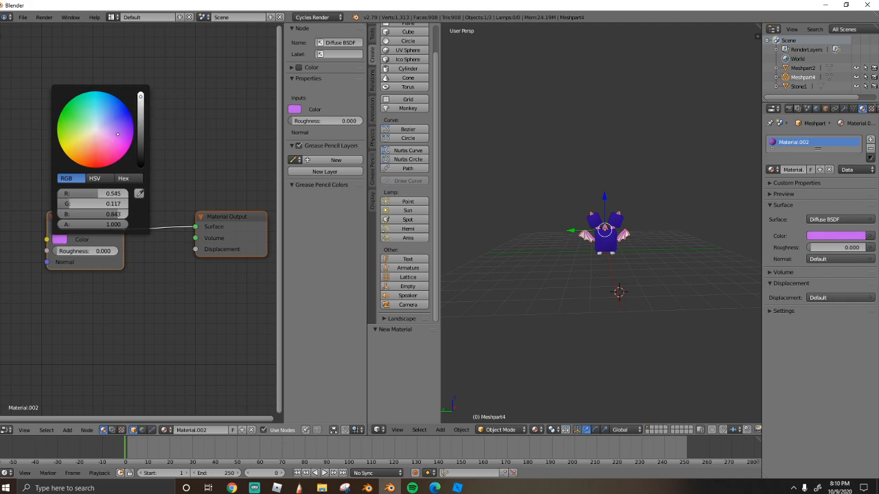
{"action": "scroll", "coordinate": [594, 274], "scroll_direction": "up", "scroll_amount": 6}
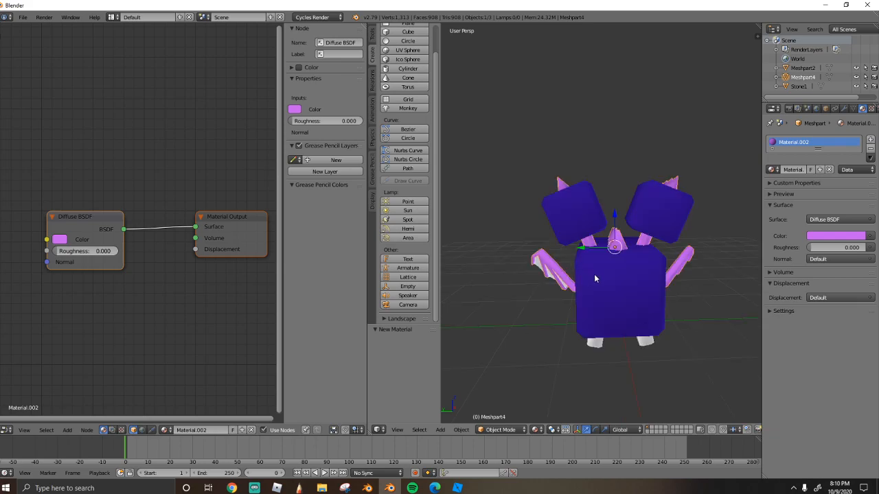
Give the feet and wing membranes mesh a new material with a vivid blue diffuse colour, checking the original dragon in Roblox Studio.
{"action": "right_click", "coordinate": [549, 278]}
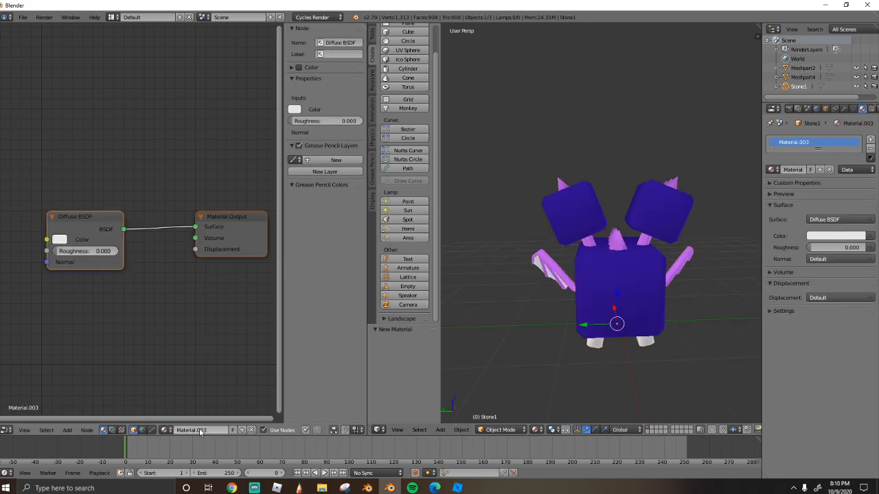
{"action": "left_click", "coordinate": [457, 489]}
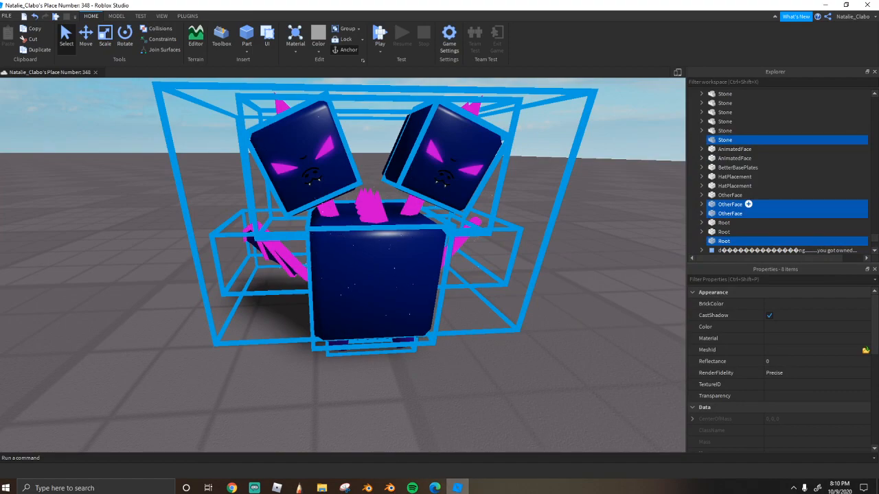
{"action": "left_click", "coordinate": [389, 488]}
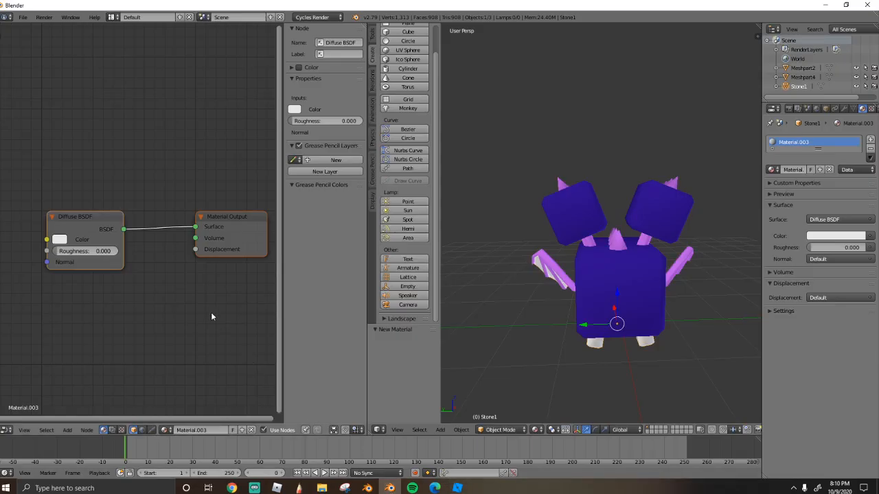
{"action": "left_click", "coordinate": [58, 242]}
{"action": "left_click_drag", "start_coordinate": [106, 122], "coordinate": [121, 118]}
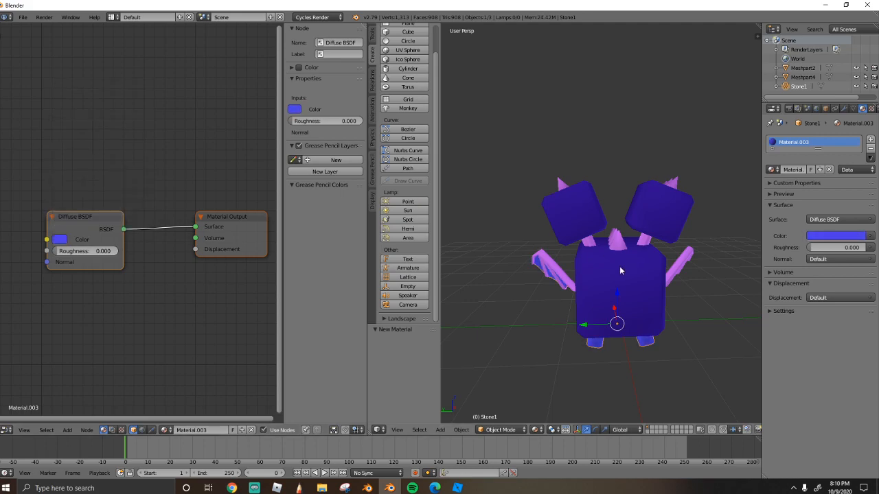
Look over the recoloured dragon from a front angle and leave all of its meshes deselected.
{"action": "key", "text": "a"}
{"action": "key", "text": "shift+f"}
{"action": "left_click", "coordinate": [602, 225]}
{"action": "key", "text": "a"}
{"action": "key", "text": "shift+f"}
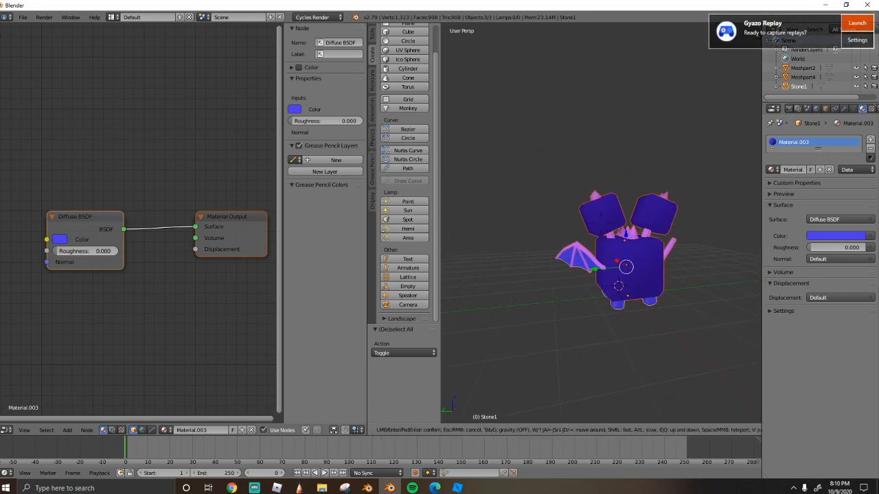
{"action": "key", "text": "w"}
{"action": "left_click", "coordinate": [609, 229]}
{"action": "key", "text": "a"}
{"action": "key", "text": "a"}
{"action": "key", "text": "a"}
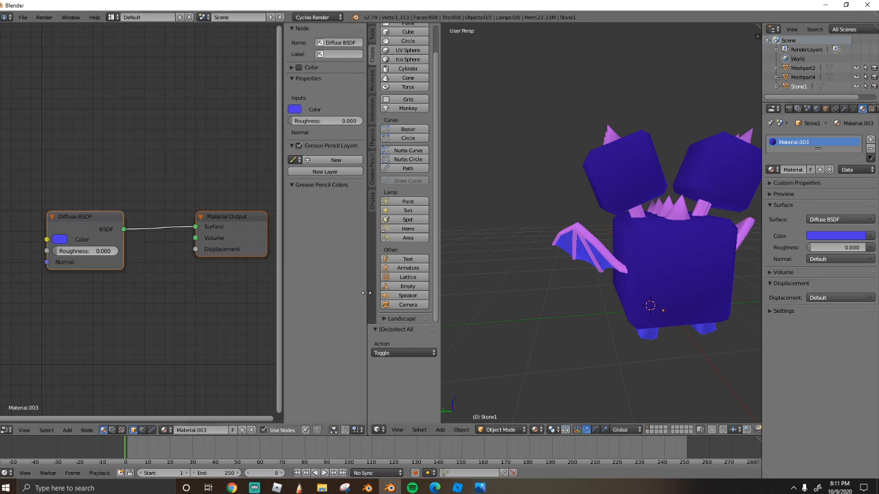
Widen the Node Editor, show the heads and body material in it and hide its properties sidebar.
{"action": "left_click_drag", "start_coordinate": [367, 293], "coordinate": [545, 287]}
{"action": "right_click", "coordinate": [724, 268]}
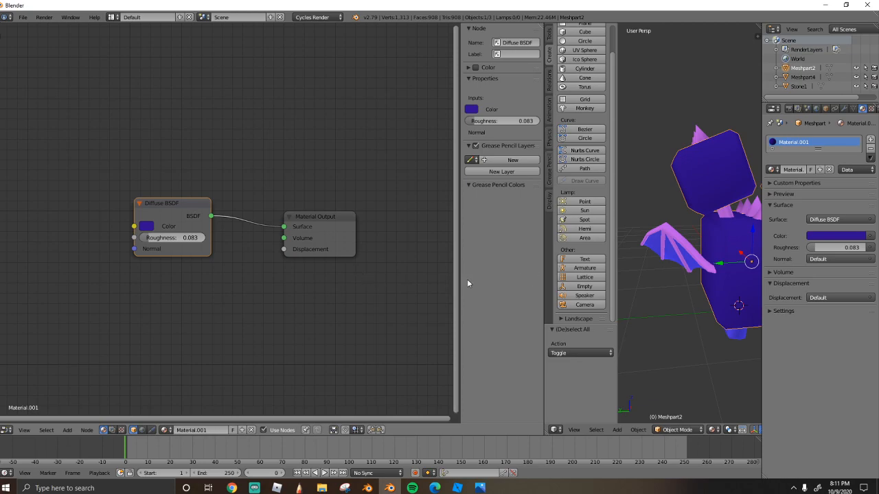
{"action": "key", "text": "n"}
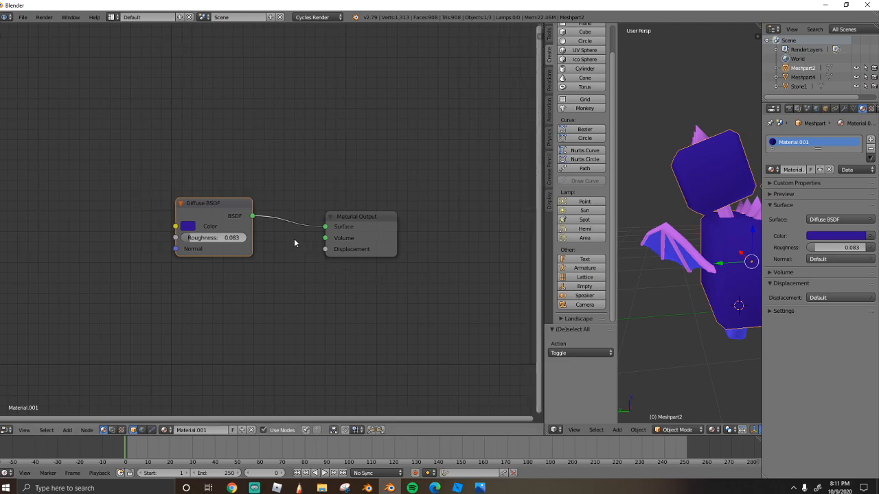
{"action": "scroll", "coordinate": [293, 242], "scroll_direction": "down", "scroll_amount": 1}
Disconnect the Diffuse BSDF from the Material Output and space the two nodes farther apart.
{"action": "left_click_drag", "start_coordinate": [336, 222], "coordinate": [311, 231]}
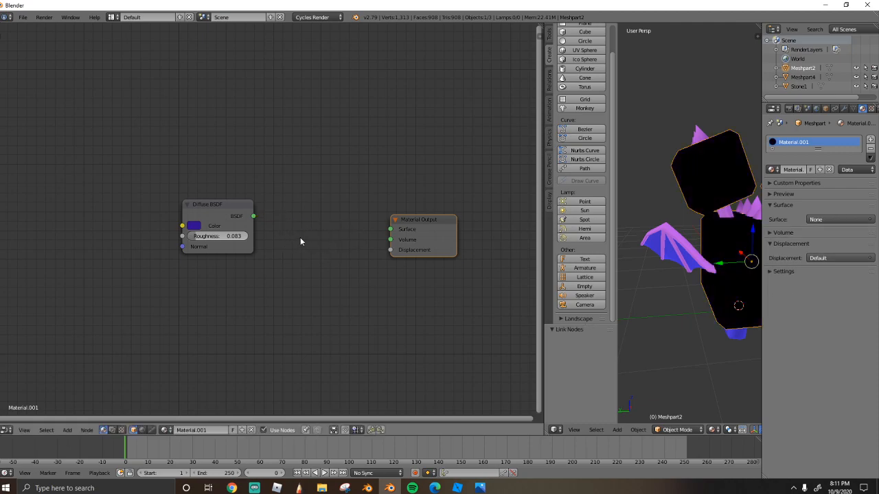
{"action": "left_click_drag", "start_coordinate": [232, 214], "coordinate": [196, 222]}
{"action": "key", "text": "a"}
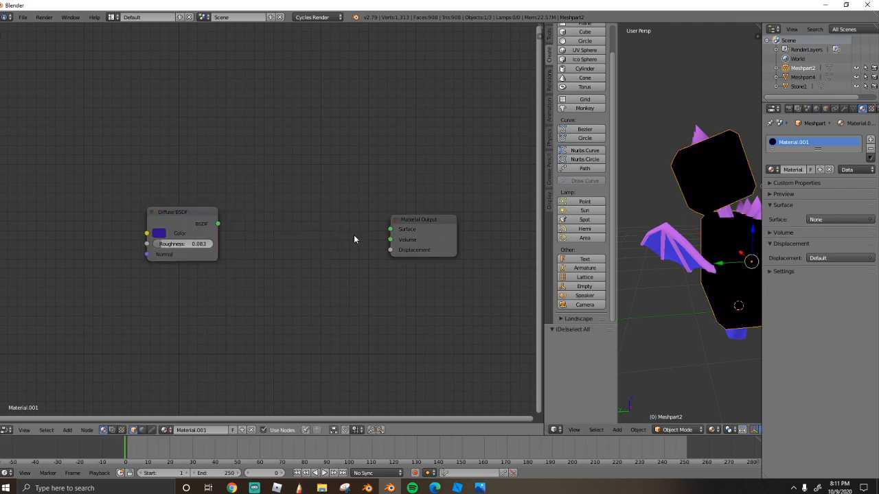
Add a Mix Shader node between the Diffuse BSDF and the Material Output.
{"action": "scroll", "coordinate": [275, 316], "scroll_direction": "down", "scroll_amount": 1}
{"action": "left_click", "coordinate": [67, 430]}
{"action": "left_click", "coordinate": [78, 418]}
{"action": "type", "text": "mic"}
{"action": "key", "text": "BackSpace"}
{"action": "type", "text": "x"}
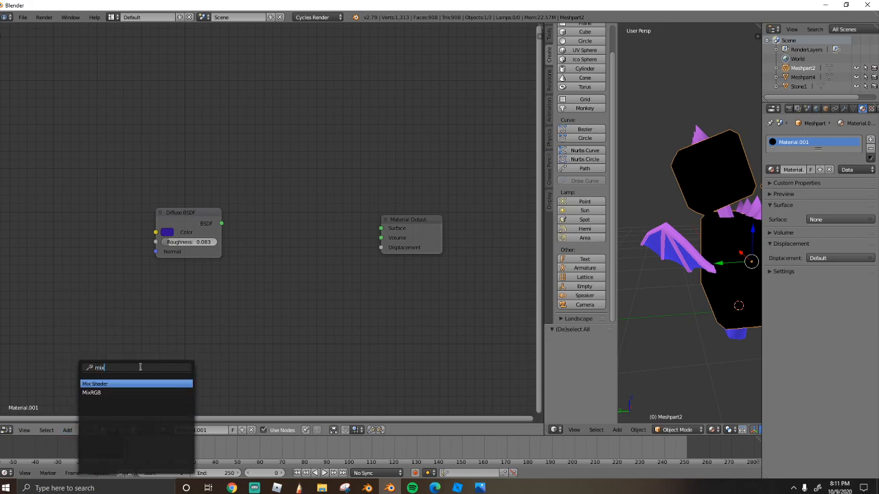
{"action": "left_click", "coordinate": [121, 382]}
{"action": "left_click", "coordinate": [316, 182]}
{"action": "scroll", "coordinate": [338, 260], "scroll_direction": "up", "scroll_amount": 2}
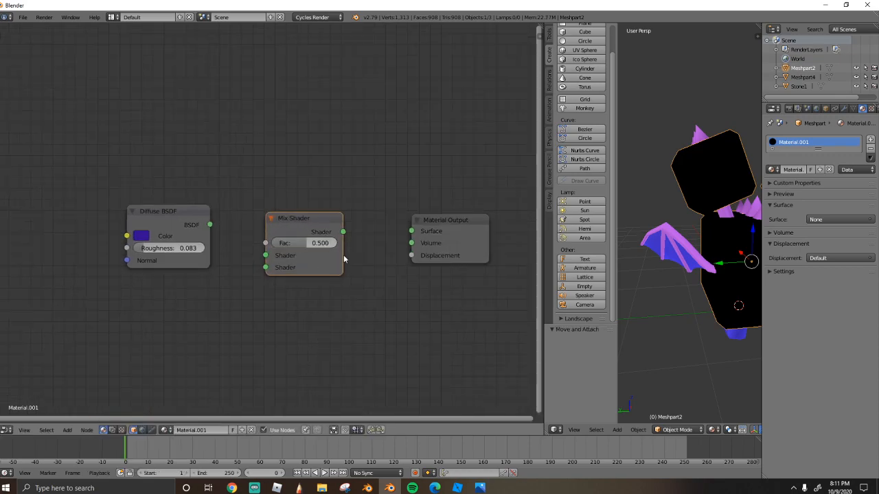
Link the Mix Shader to the Material Output's Surface and the Diffuse BSDF to its first shader input, with the factor at 0.491.
{"action": "scroll", "coordinate": [352, 260], "scroll_direction": "down", "scroll_amount": 2}
{"action": "left_click_drag", "start_coordinate": [329, 230], "coordinate": [416, 214]}
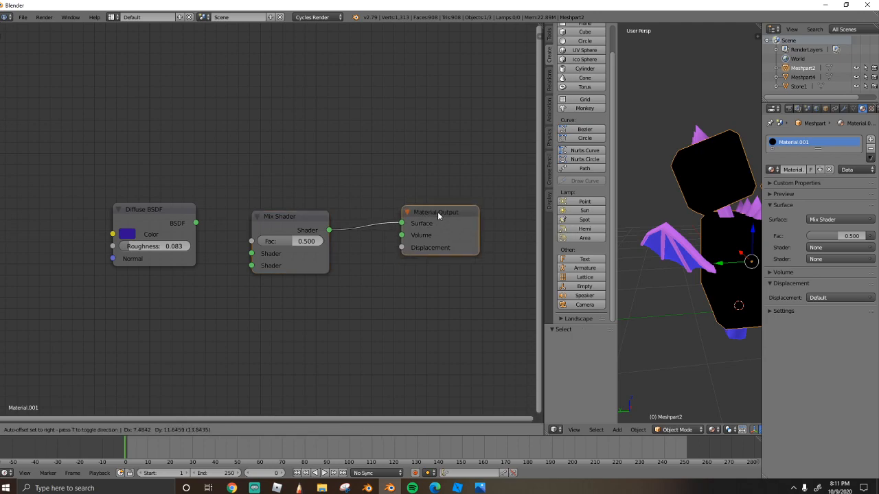
{"action": "left_click_drag", "start_coordinate": [251, 254], "coordinate": [196, 223]}
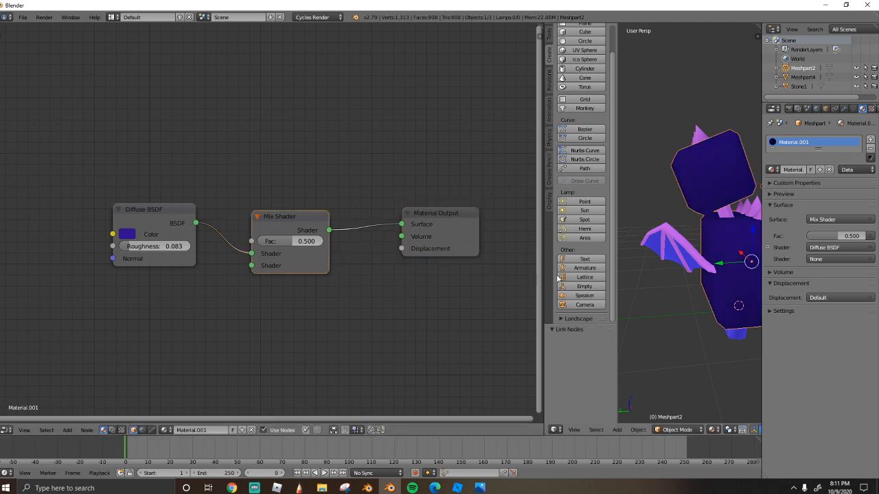
{"action": "middle_click_drag", "start_coordinate": [349, 289], "coordinate": [299, 292]}
{"action": "left_click_drag", "start_coordinate": [273, 247], "coordinate": [273, 246]}
{"action": "left_click", "coordinate": [265, 308]}
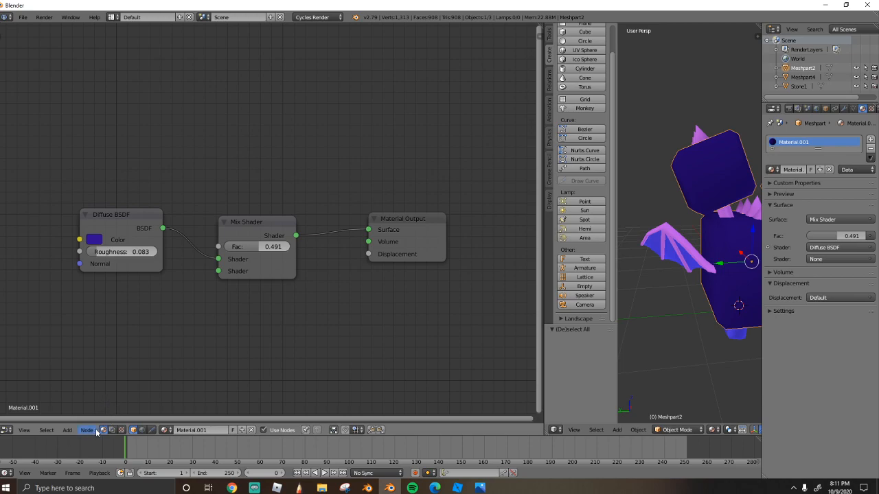
Add an Emission node below the Diffuse BSDF and link it to the Mix Shader's second shader input.
{"action": "left_click", "coordinate": [68, 430]}
{"action": "left_click", "coordinate": [81, 418]}
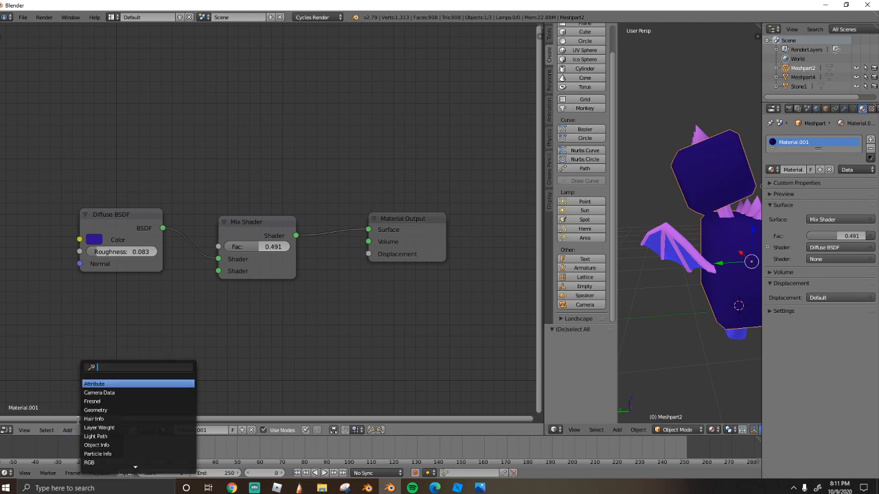
{"action": "type", "text": "emis"}
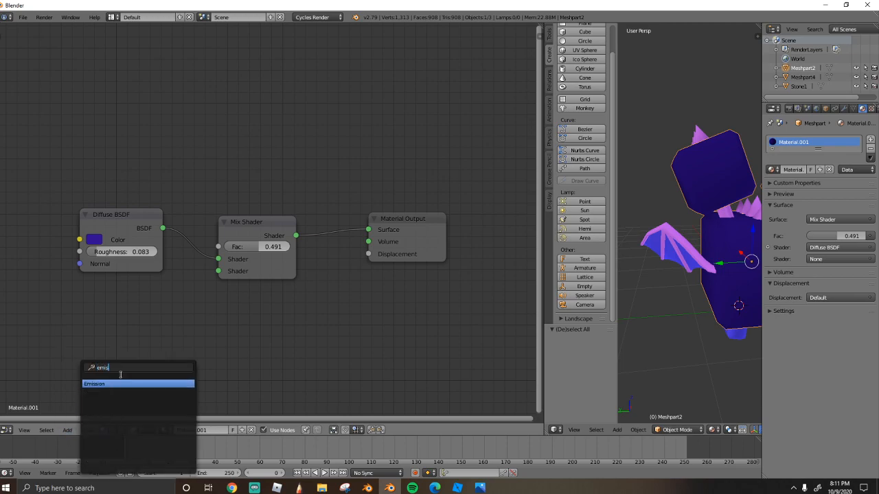
{"action": "left_click", "coordinate": [130, 383]}
{"action": "left_click", "coordinate": [131, 289]}
{"action": "left_click_drag", "start_coordinate": [155, 331], "coordinate": [219, 271]}
Set the Emission node's colour to a light sky blue.
{"action": "middle_click_drag", "start_coordinate": [266, 321], "coordinate": [263, 313]}
{"action": "left_click", "coordinate": [90, 334]}
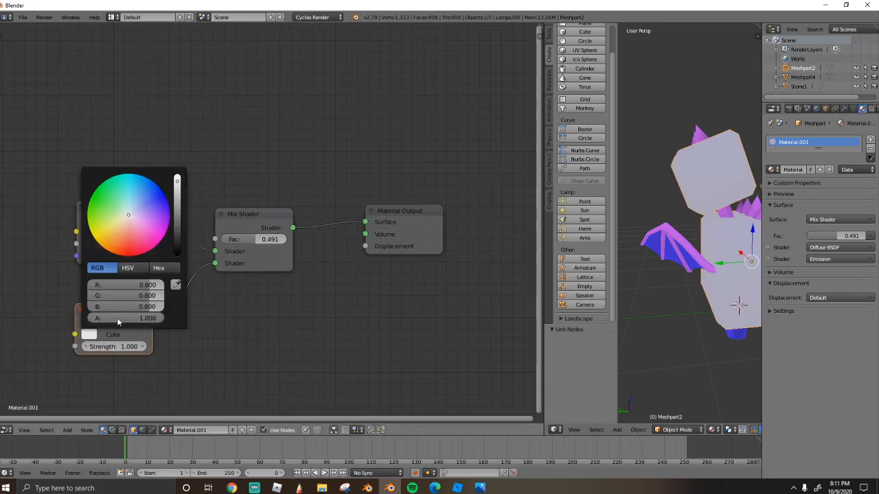
{"action": "left_click", "coordinate": [131, 200]}
{"action": "left_click_drag", "start_coordinate": [131, 201], "coordinate": [132, 200]}
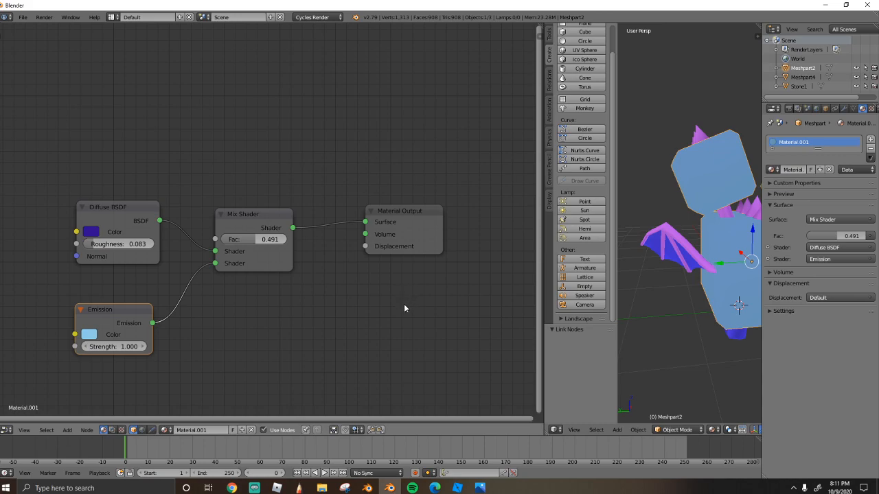
Add a ColorRamp node above the Diffuse BSDF and link its Color output to the Mix Shader's Fac input.
{"action": "scroll", "coordinate": [395, 327], "scroll_direction": "down", "scroll_amount": 2}
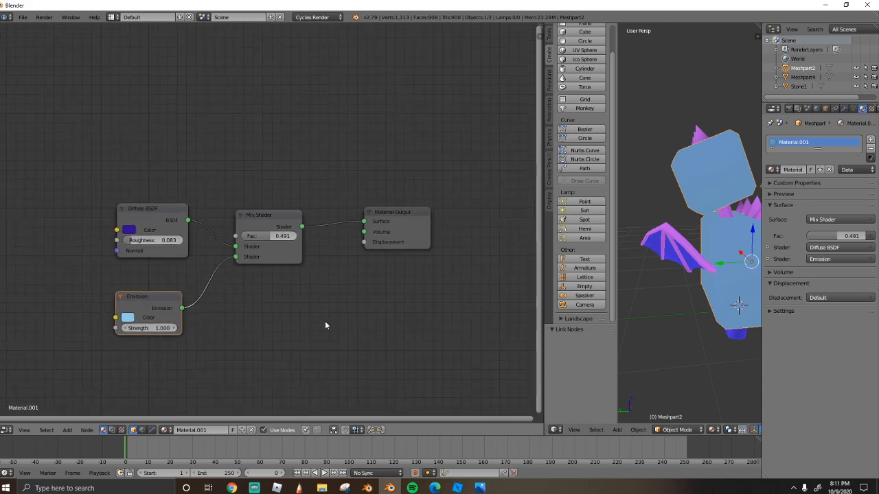
{"action": "scroll", "coordinate": [325, 324], "scroll_direction": "down", "scroll_amount": 1}
{"action": "left_click", "coordinate": [68, 430]}
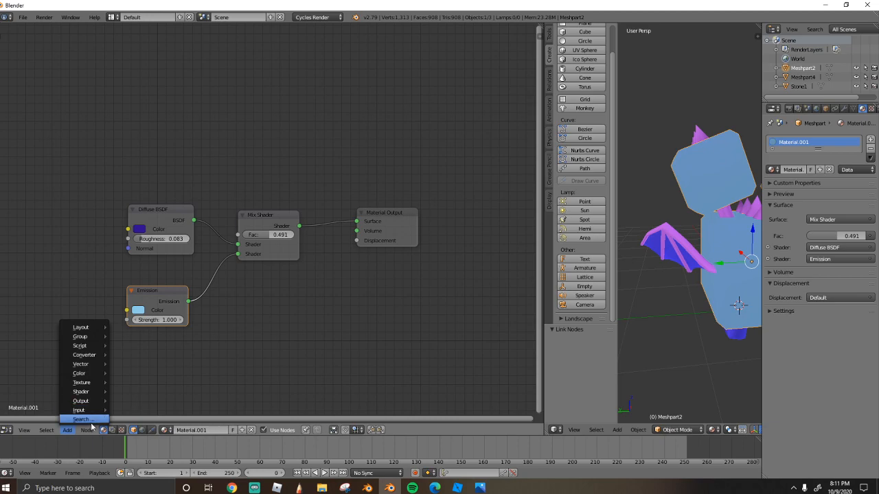
{"action": "mouse_move", "coordinate": [92, 405]}
{"action": "left_click", "coordinate": [95, 419]}
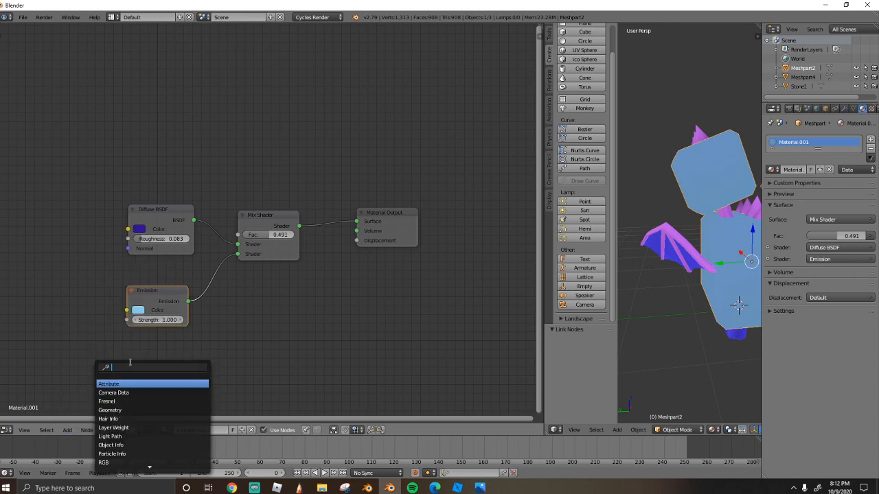
{"action": "type", "text": "color"}
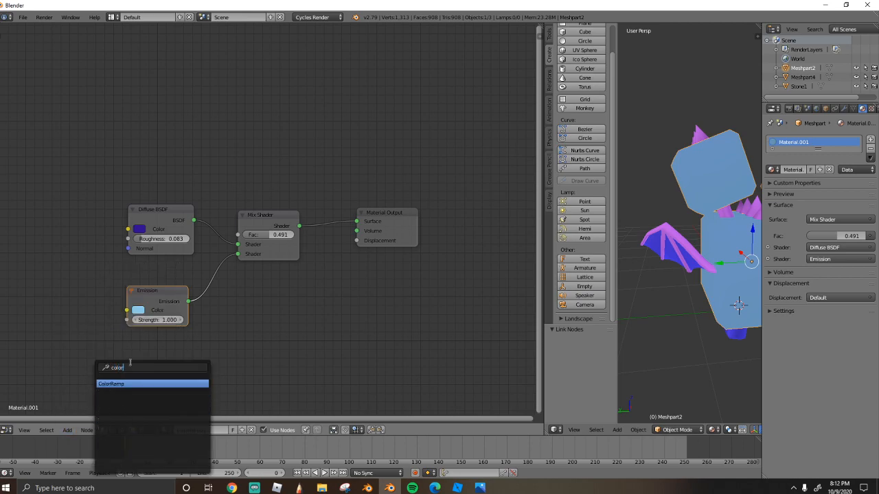
{"action": "left_click", "coordinate": [135, 385]}
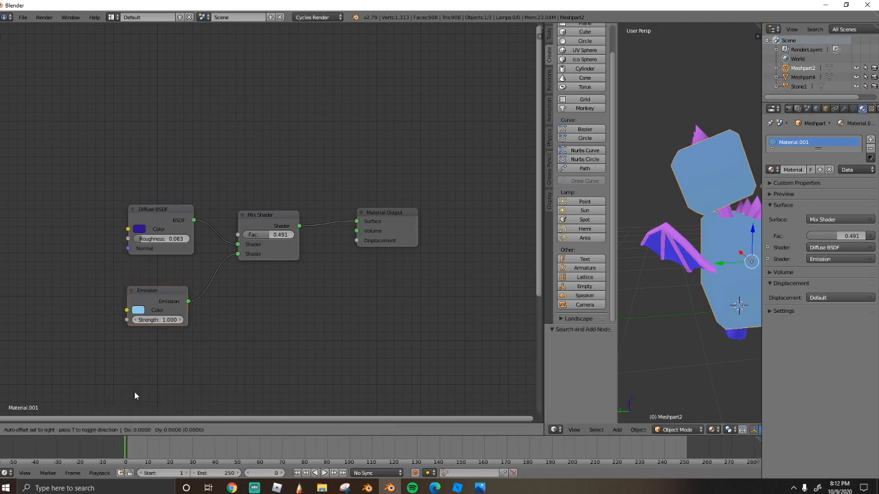
{"action": "left_click", "coordinate": [150, 49]}
{"action": "left_click_drag", "start_coordinate": [213, 92], "coordinate": [239, 236]}
Bring the ColorRamp's black and white stops together near the middle, with the white stop at 0.462.
{"action": "mouse_move", "coordinate": [116, 133]}
{"action": "left_mouse_down"}
{"action": "mouse_move", "coordinate": [95, 127]}
{"action": "mouse_move", "coordinate": [184, 123]}
{"action": "mouse_move", "coordinate": [144, 123]}
{"action": "left_mouse_up"}
{"action": "left_click", "coordinate": [196, 123]}
{"action": "middle_click_drag", "start_coordinate": [146, 165], "coordinate": [163, 168]}
{"action": "key", "text": "a"}
Add a Layer Weight node beside the ColorRamp and link its Fresnel output to the ramp's Fac input.
{"action": "left_click", "coordinate": [69, 430]}
{"action": "left_click", "coordinate": [77, 418]}
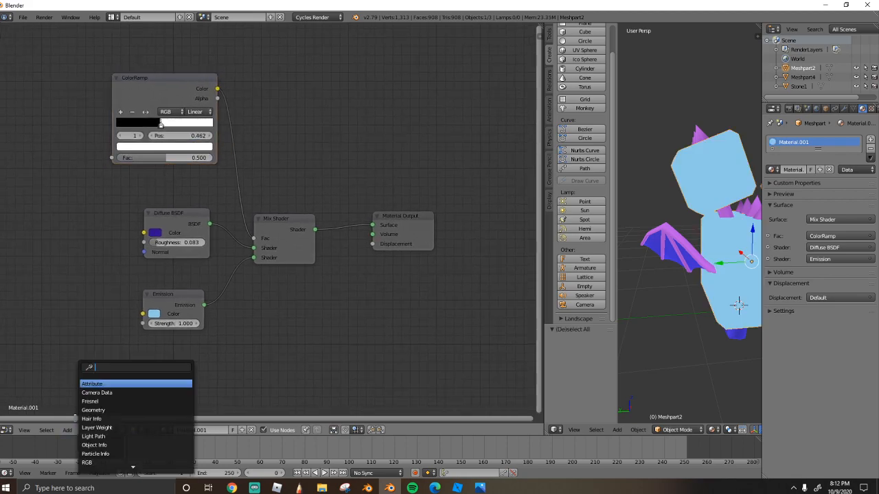
{"action": "type", "text": "layer"}
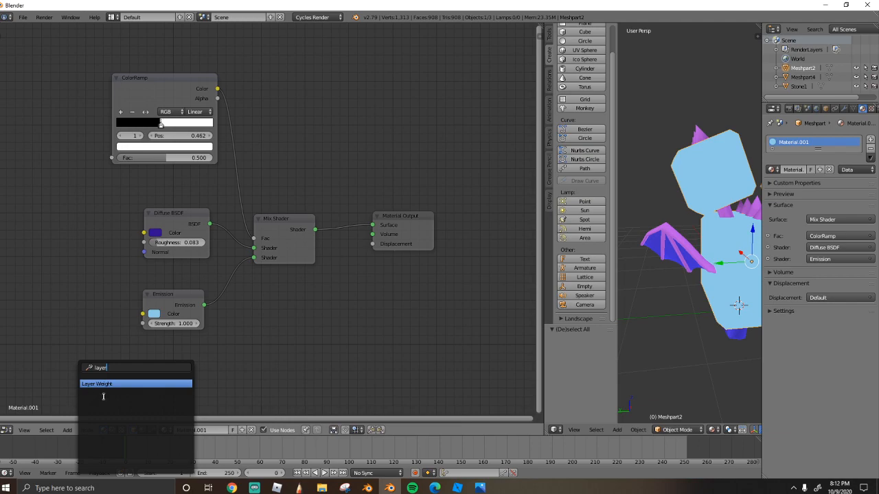
{"action": "key", "text": "Return"}
{"action": "left_click_drag", "start_coordinate": [81, 215], "coordinate": [111, 158]}
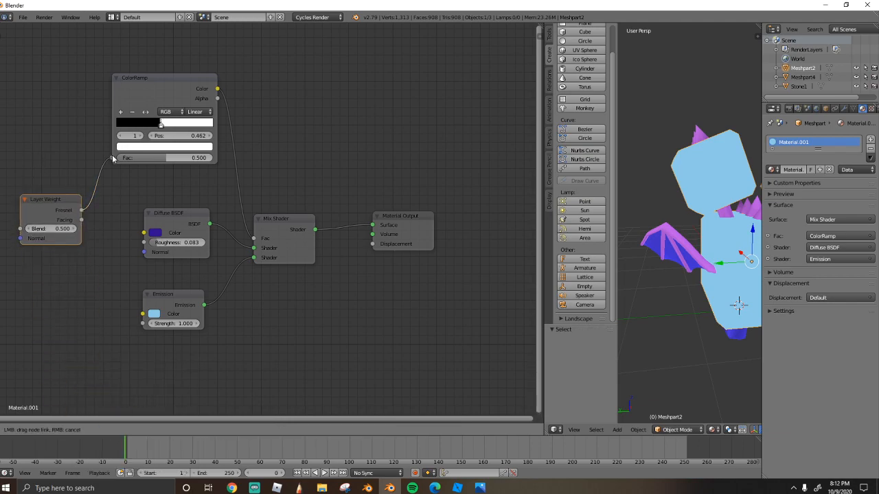
{"action": "left_click_drag", "start_coordinate": [48, 200], "coordinate": [49, 175]}
Examine the light blue edge effect on the dragon's heads and body from the front.
{"action": "scroll", "coordinate": [737, 257], "scroll_direction": "down", "scroll_amount": 6}
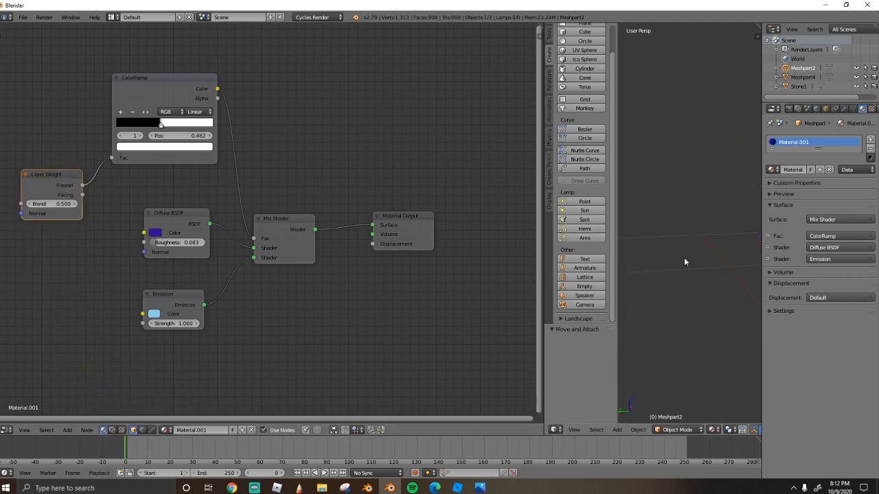
{"action": "scroll", "coordinate": [689, 255], "scroll_direction": "up", "scroll_amount": 8}
{"action": "middle_click_drag", "start_coordinate": [691, 252], "coordinate": [696, 250], "text": "shift"}
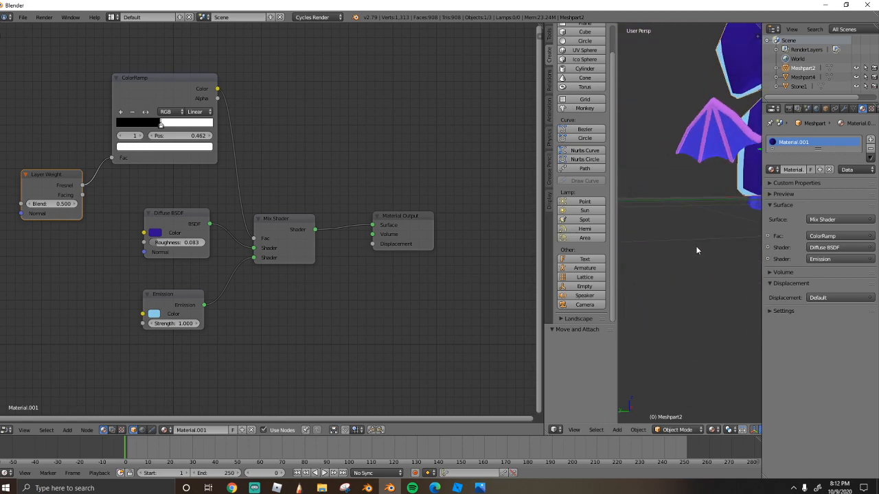
{"action": "key", "text": "shift+f"}
{"action": "left_click", "coordinate": [689, 224]}
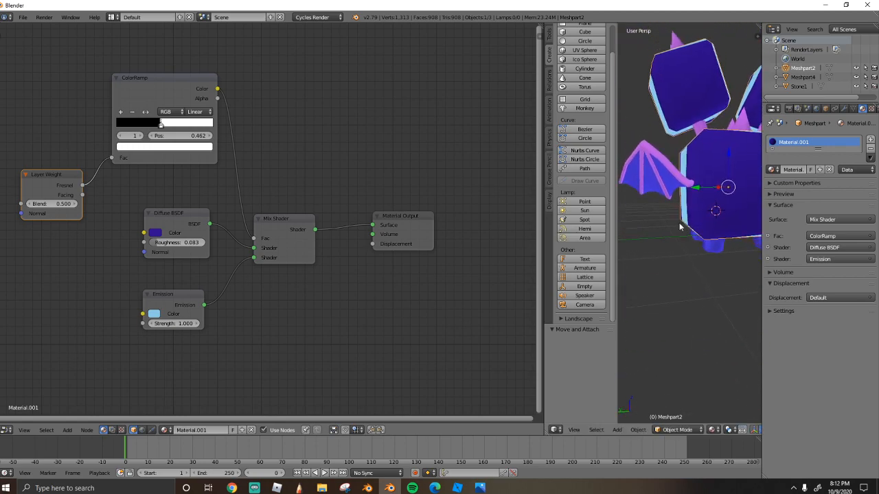
{"action": "left_click", "coordinate": [50, 199]}
{"action": "key", "text": "shift+f"}
{"action": "key", "text": "s"}
{"action": "left_click", "coordinate": [701, 210]}
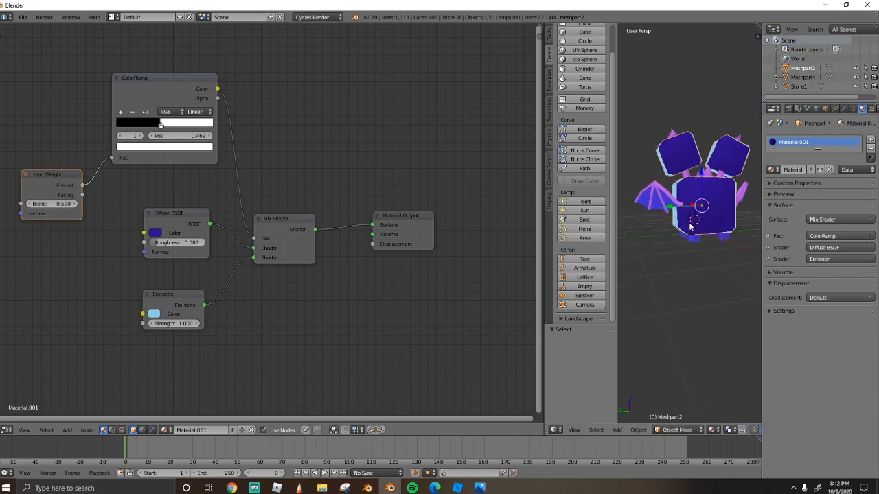
Set the Emission node's strength to 1.5.
{"action": "scroll", "coordinate": [219, 298], "scroll_direction": "down", "scroll_amount": 1}
{"action": "middle_click_drag", "start_coordinate": [228, 292], "coordinate": [232, 289]}
{"action": "scroll", "coordinate": [183, 316], "scroll_direction": "up", "scroll_amount": 1}
{"action": "mouse_move", "coordinate": [185, 320]}
{"action": "left_mouse_down"}
{"action": "mouse_move", "coordinate": [205, 320]}
{"action": "mouse_move", "coordinate": [191, 321]}
{"action": "left_mouse_up"}
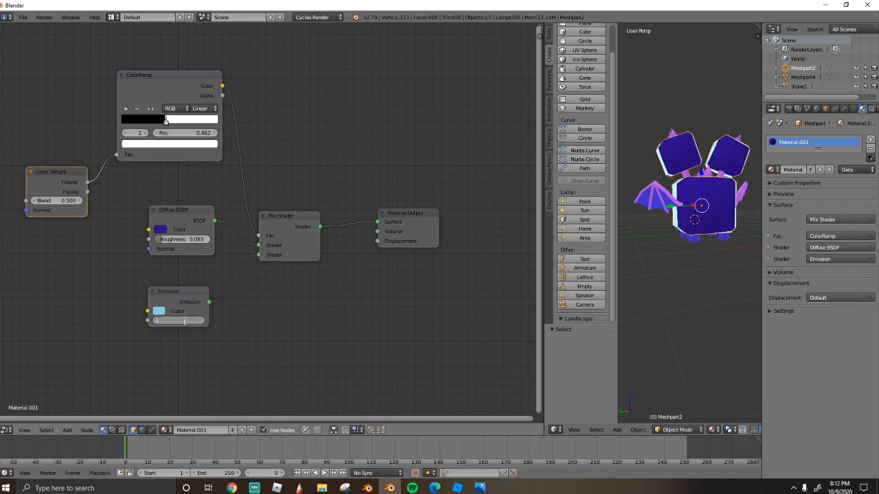
{"action": "key", "text": "Return"}
{"action": "scroll", "coordinate": [209, 229], "scroll_direction": "up", "scroll_amount": 2}
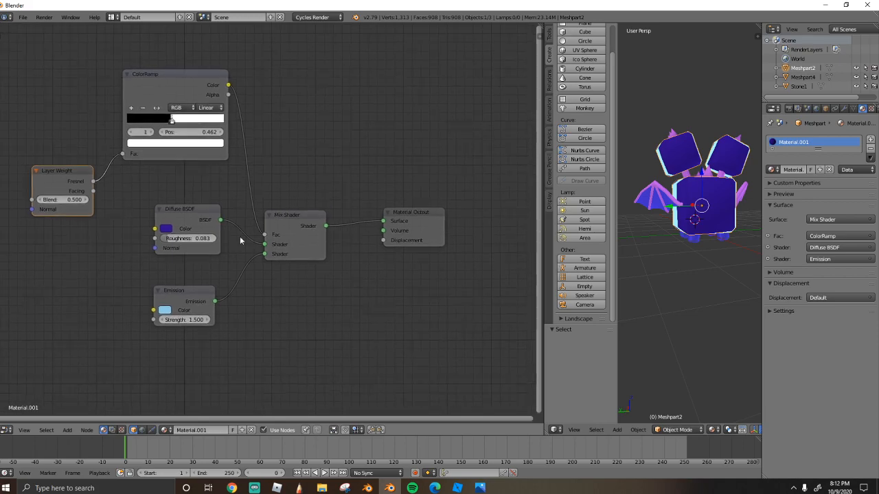
Set the Diffuse BSDF's roughness to 1 and move the ColorRamp's black stop to 0.516.
{"action": "left_click_drag", "start_coordinate": [191, 240], "coordinate": [153, 240]}
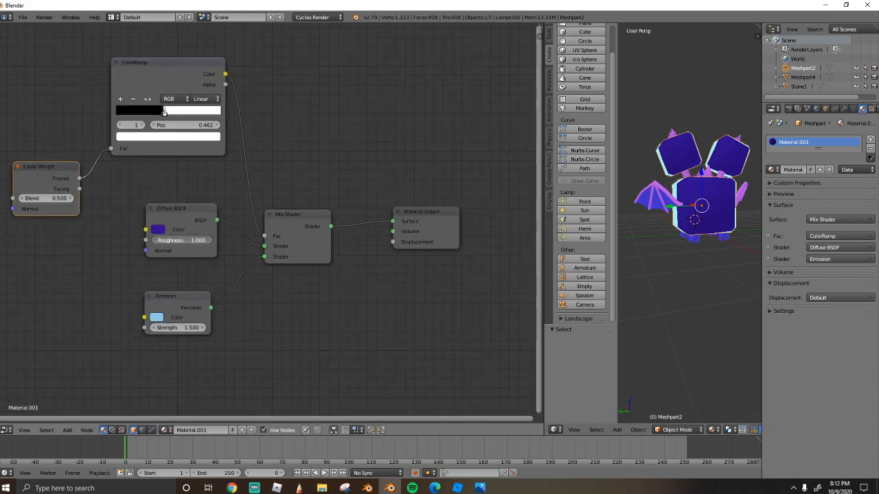
{"action": "left_click_drag", "start_coordinate": [171, 124], "coordinate": [222, 117]}
{"action": "mouse_move", "coordinate": [169, 117]}
{"action": "left_mouse_down"}
{"action": "mouse_move", "coordinate": [192, 114]}
{"action": "mouse_move", "coordinate": [131, 118]}
{"action": "mouse_move", "coordinate": [191, 113]}
{"action": "mouse_move", "coordinate": [165, 117]}
{"action": "left_mouse_up"}
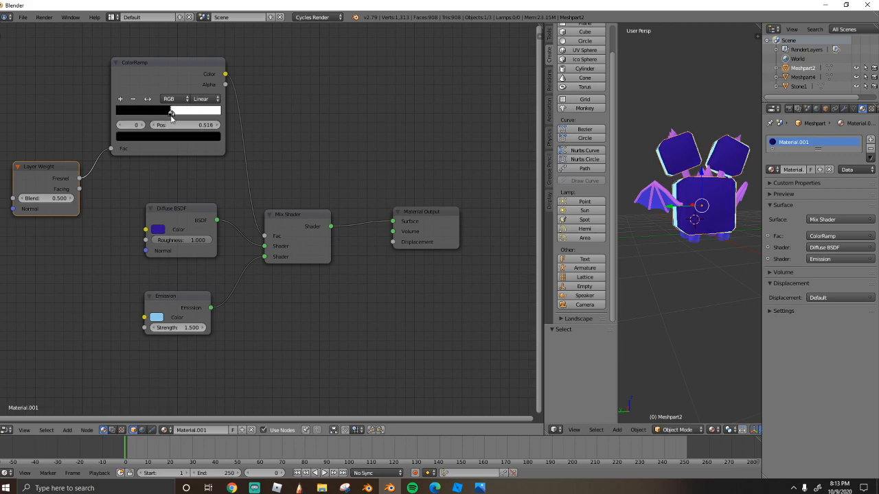
Fly around the dragon to examine its glowing edges from the side and the front.
{"action": "middle_click_drag", "start_coordinate": [626, 172], "coordinate": [692, 176]}
{"action": "key", "text": "shift+f"}
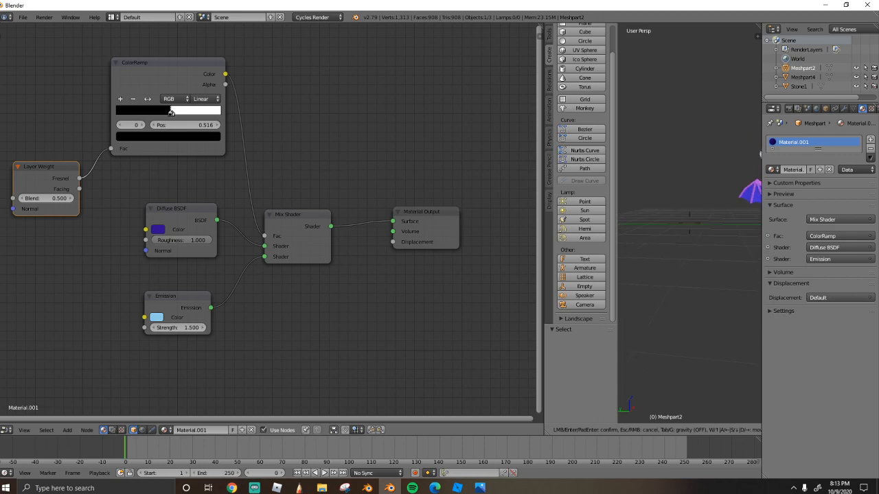
{"action": "key", "text": "w"}
{"action": "key", "text": "a"}
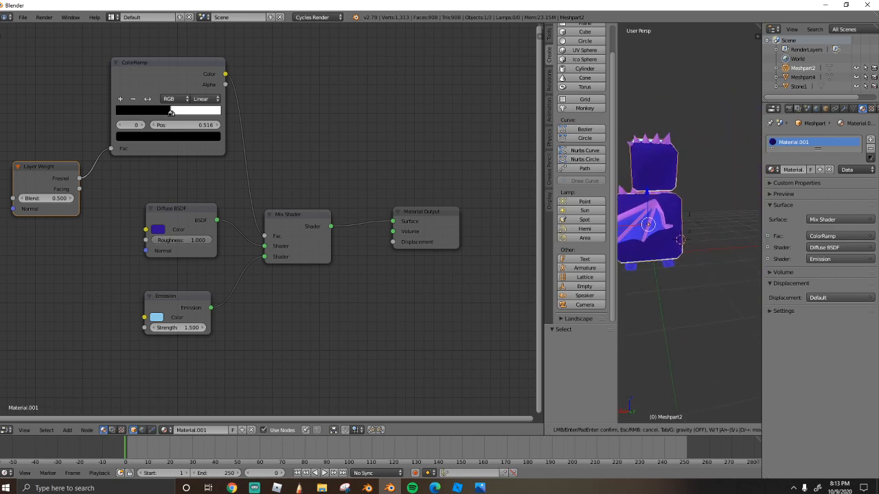
{"action": "key", "text": "d"}
{"action": "key", "text": "s"}
{"action": "key", "text": "w"}
{"action": "key", "text": "s"}
{"action": "key", "text": "d"}
{"action": "key", "text": "a"}
{"action": "left_click", "coordinate": [690, 227]}
{"action": "key", "text": "a"}
{"action": "key", "text": "a"}
Shift the ColorRamp's stops back towards black, placing the white stop at 0.482.
{"action": "left_click", "coordinate": [176, 115]}
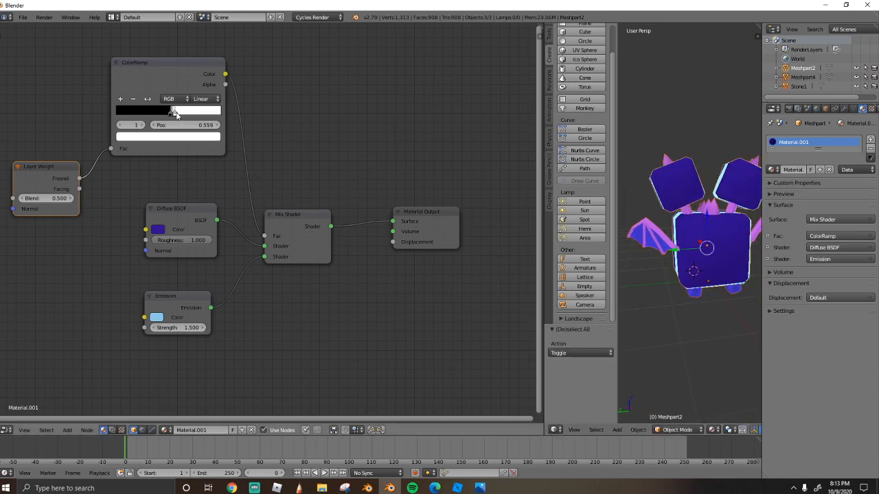
{"action": "left_click", "coordinate": [166, 114]}
{"action": "left_click_drag", "start_coordinate": [176, 116], "coordinate": [166, 115]}
{"action": "left_click", "coordinate": [404, 162]}
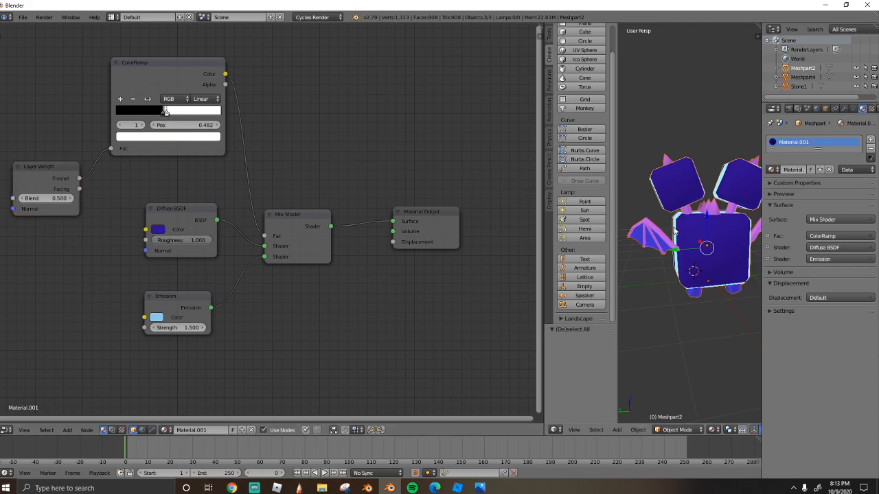
Deselect all of the dragon's meshes and view the whole model from farther away.
{"action": "key", "text": "a"}
{"action": "key", "text": "a"}
{"action": "key", "text": "a"}
{"action": "scroll", "coordinate": [683, 241], "scroll_direction": "down", "scroll_amount": 5}
{"action": "scroll", "coordinate": [683, 242], "scroll_direction": "up", "scroll_amount": 5}
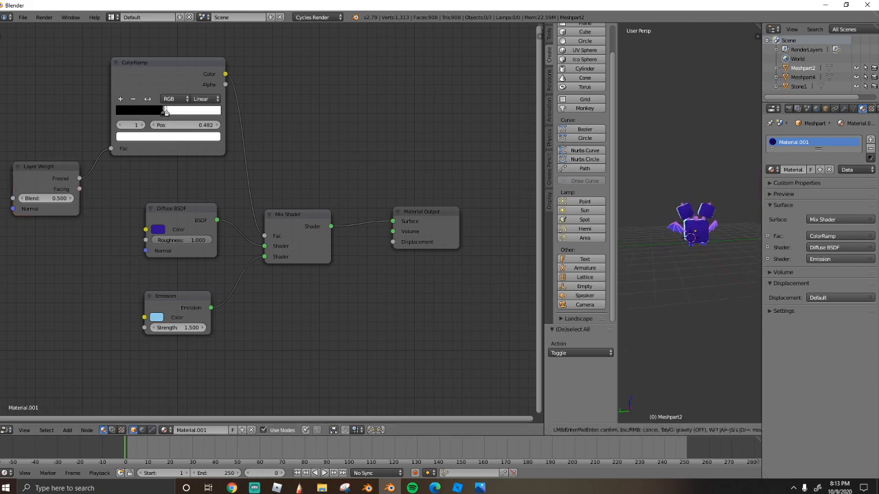
Change the Emission node's colour to a light purple.
{"action": "left_click", "coordinate": [158, 316]}
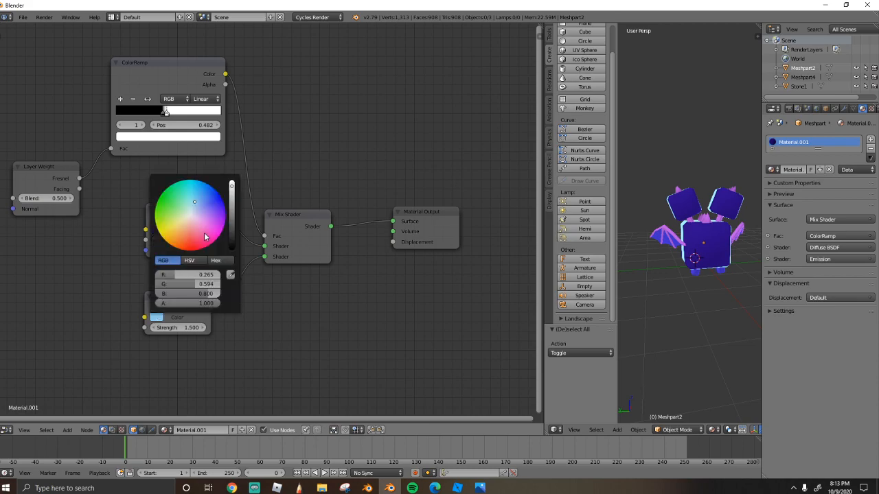
{"action": "left_click", "coordinate": [204, 208]}
{"action": "left_click_drag", "start_coordinate": [203, 204], "coordinate": [206, 219]}
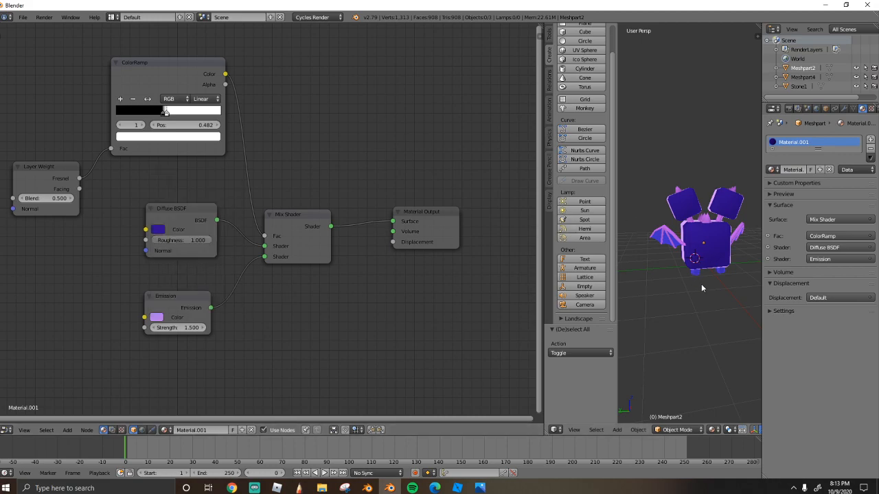
Select the spikes and wing frame mesh and disconnect its Diffuse BSDF from the Material Output, spacing the nodes apart.
{"action": "right_click", "coordinate": [702, 246]}
{"action": "right_click", "coordinate": [671, 230]}
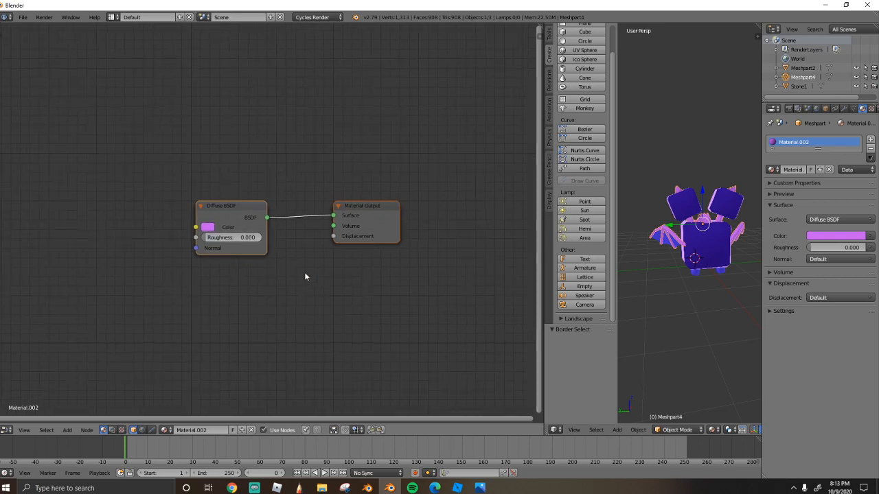
{"action": "right_click", "coordinate": [710, 246]}
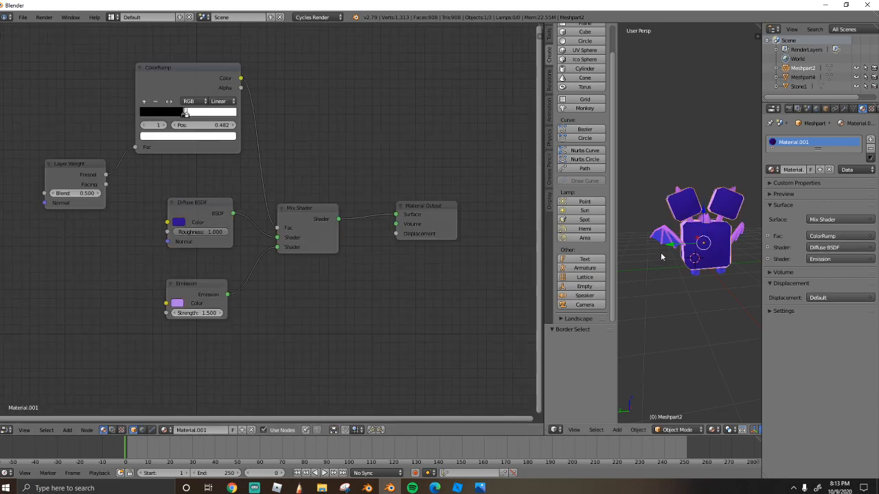
{"action": "right_click", "coordinate": [655, 230]}
{"action": "left_click_drag", "start_coordinate": [362, 217], "coordinate": [327, 238]}
{"action": "left_click", "coordinate": [83, 431]}
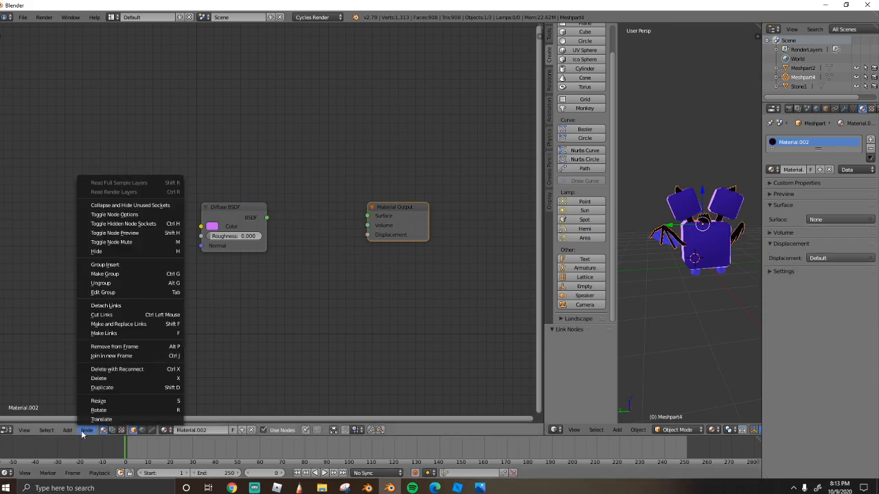
Add a Mix Shader node and link it between the Diffuse BSDF and the Material Output's Surface input, spacing the nodes apart.
{"action": "left_click", "coordinate": [77, 418]}
{"action": "type", "text": "mix"}
{"action": "left_click", "coordinate": [110, 383]}
{"action": "left_click", "coordinate": [305, 214]}
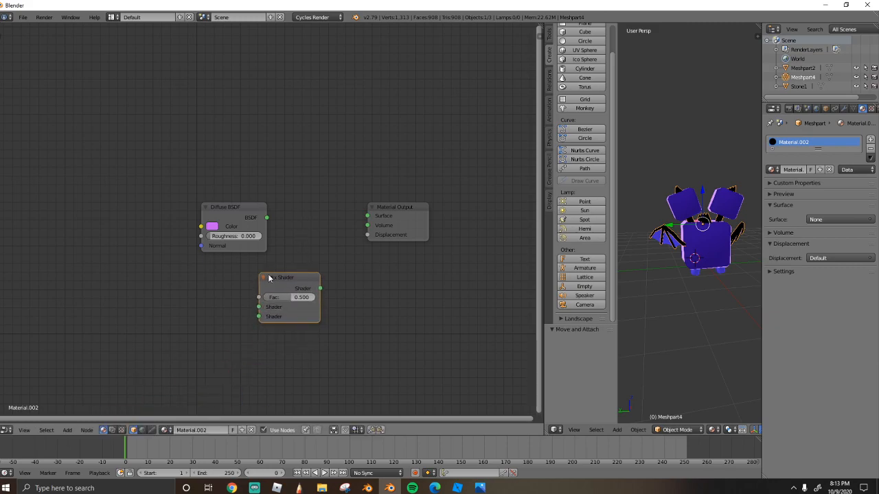
{"action": "left_click_drag", "start_coordinate": [269, 275], "coordinate": [286, 255]}
{"action": "left_click_drag", "start_coordinate": [267, 218], "coordinate": [270, 230]}
{"action": "left_click_drag", "start_coordinate": [277, 287], "coordinate": [325, 254]}
{"action": "left_click_drag", "start_coordinate": [247, 207], "coordinate": [206, 220]}
{"action": "left_click_drag", "start_coordinate": [358, 258], "coordinate": [357, 260]}
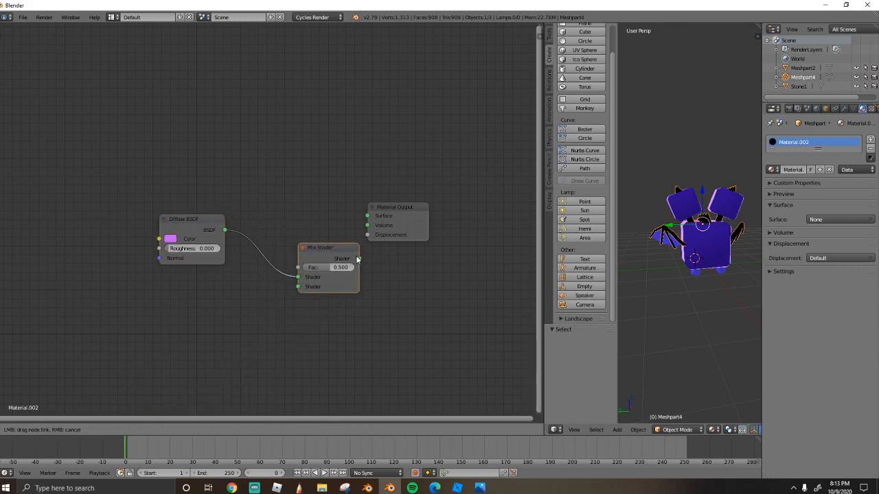
{"action": "left_click_drag", "start_coordinate": [360, 216], "coordinate": [455, 213]}
{"action": "left_click_drag", "start_coordinate": [322, 248], "coordinate": [320, 230]}
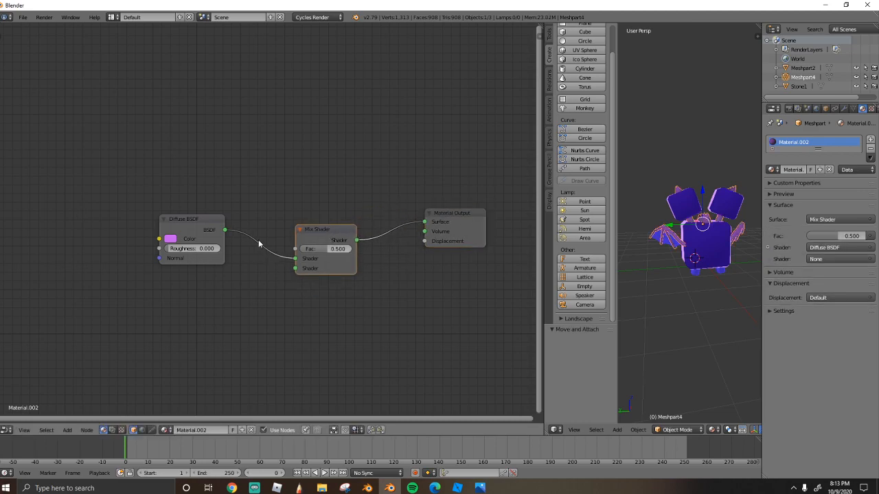
Add an Emission node and link it to the Mix Shader's second Shader input.
{"action": "left_click", "coordinate": [67, 430]}
{"action": "mouse_move", "coordinate": [74, 418]}
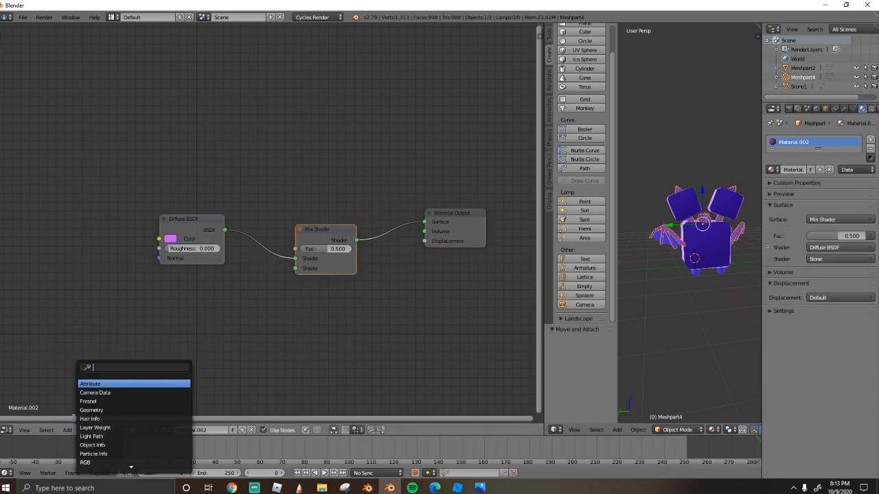
{"action": "type", "text": "em"}
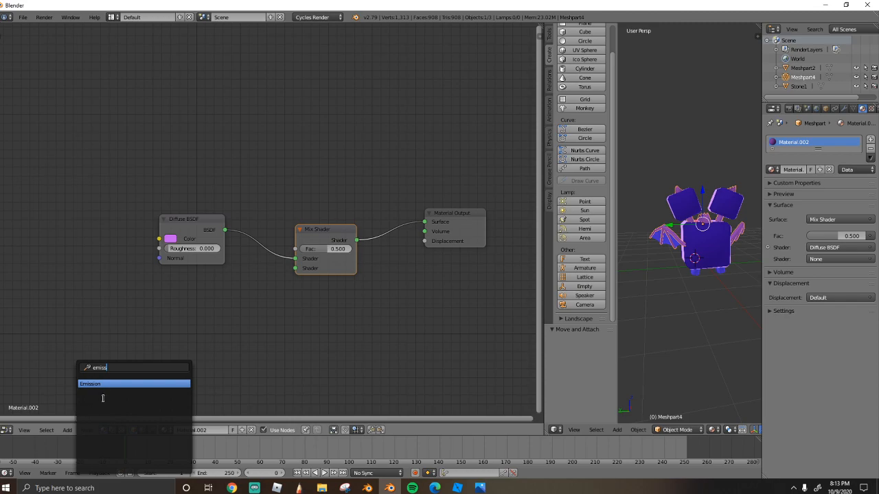
{"action": "type", "text": "iss"}
{"action": "left_click", "coordinate": [102, 384]}
{"action": "left_click_drag", "start_coordinate": [216, 327], "coordinate": [295, 267]}
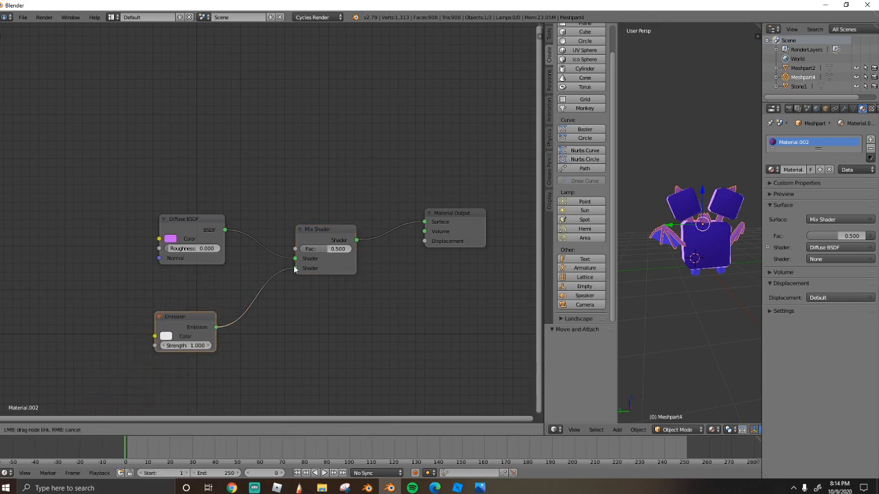
Set the Emission node's colour to a pinkish purple, about RGB 0.528, 0.089, 0.872.
{"action": "scroll", "coordinate": [260, 330], "scroll_direction": "up", "scroll_amount": 1}
{"action": "left_click", "coordinate": [158, 348]}
{"action": "left_click_drag", "start_coordinate": [186, 263], "coordinate": [208, 249]}
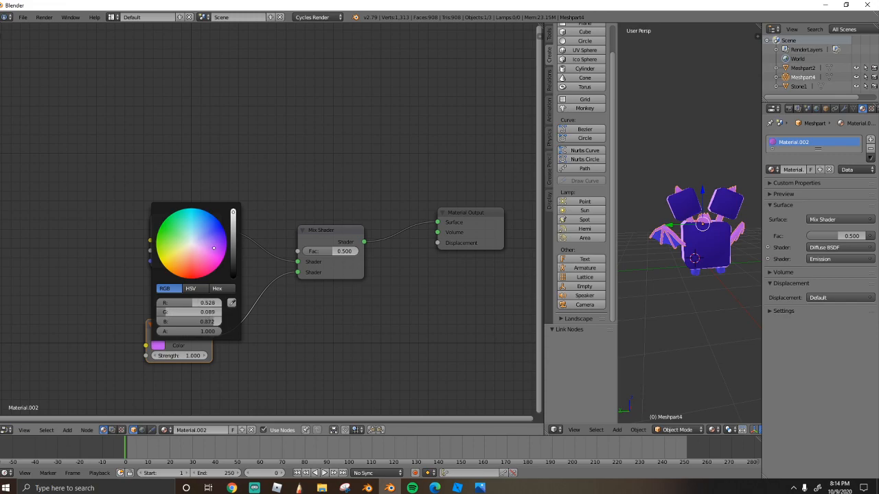
Copy all nodes of the spikes' material and paste them over the deleted nodes of the feet and wing membrane material.
{"action": "right_click", "coordinate": [672, 253]}
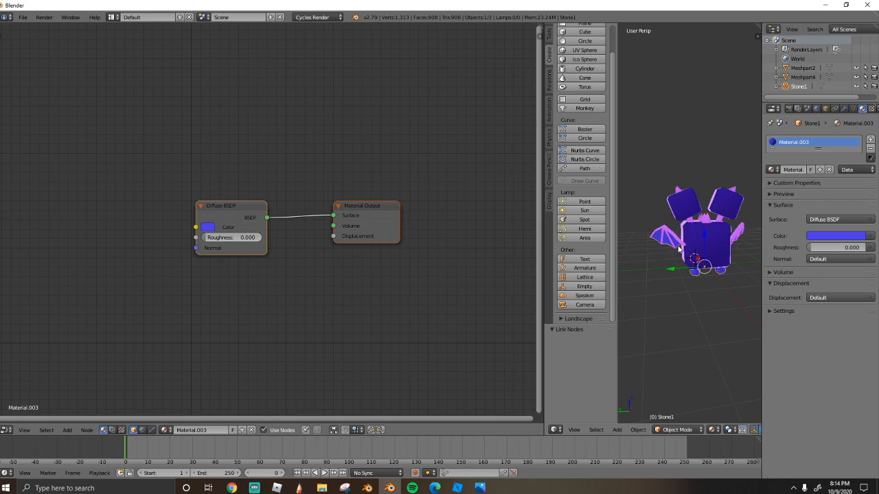
{"action": "right_click", "coordinate": [683, 232]}
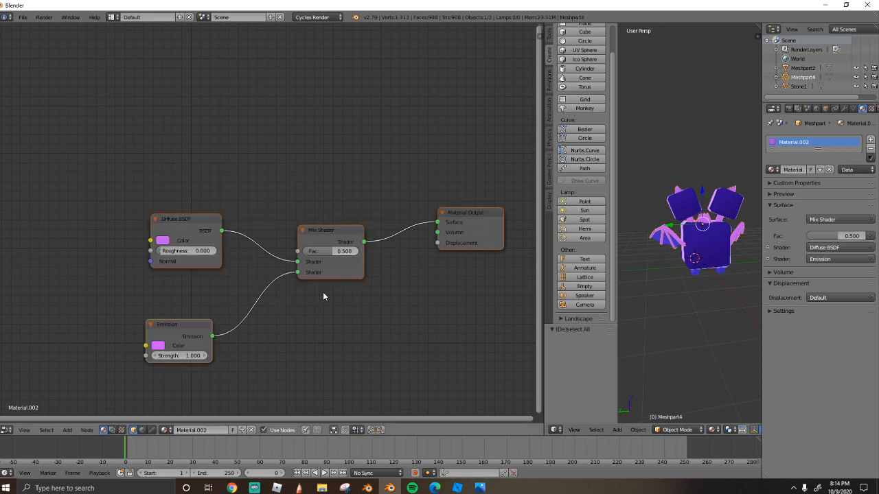
{"action": "key", "text": "ctrl+c"}
{"action": "right_click", "coordinate": [664, 241]}
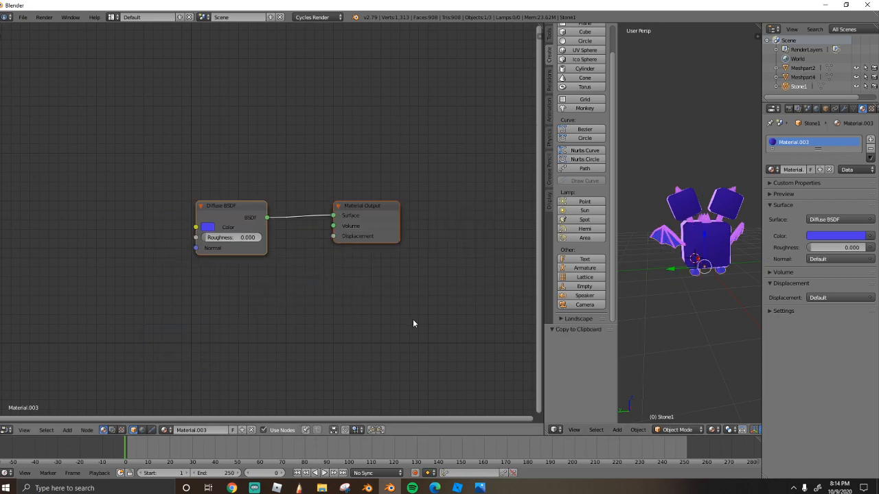
{"action": "key", "text": "x"}
{"action": "key", "text": "ctrl+v"}
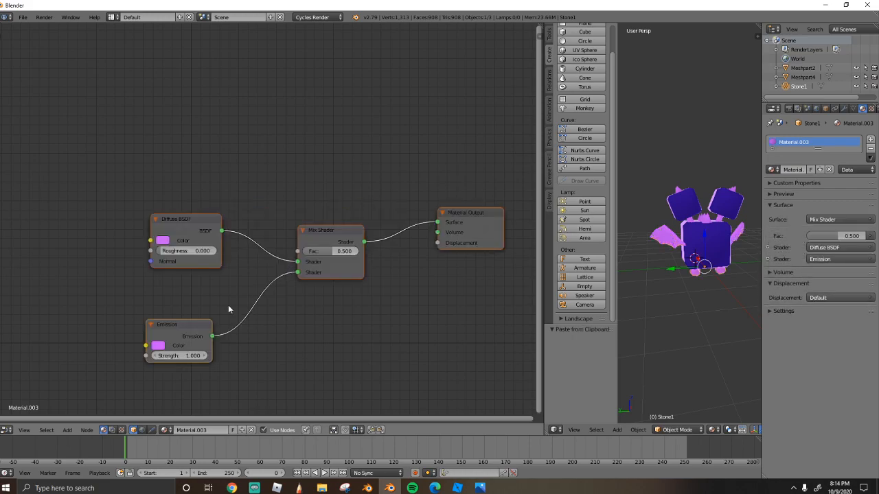
Set the pasted Emission colour to a saturated blue and the Diffuse BSDF colour to a deeper purple.
{"action": "left_click", "coordinate": [160, 348]}
{"action": "left_click_drag", "start_coordinate": [220, 242], "coordinate": [218, 239]}
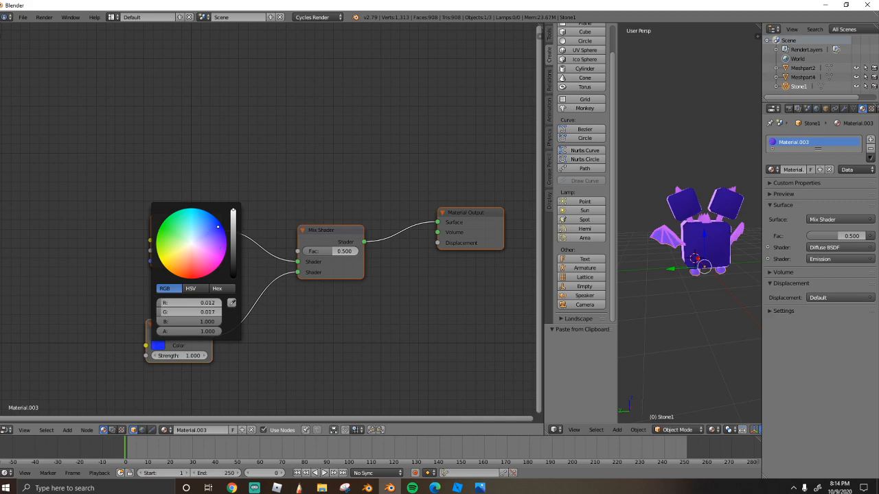
{"action": "left_click", "coordinate": [180, 239]}
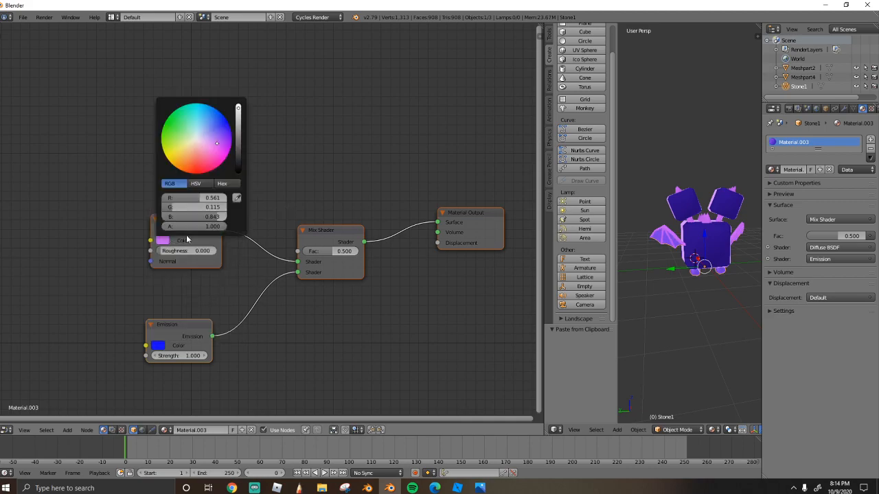
{"action": "left_click_drag", "start_coordinate": [222, 155], "coordinate": [221, 134]}
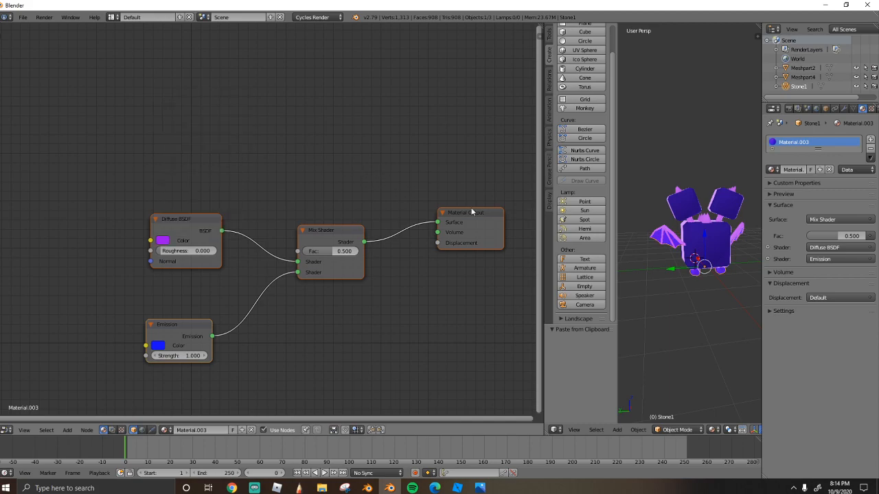
Select the dragon's body mesh and change its Emission colour to light blue, RGB 0.220, 0.631, 0.800.
{"action": "key", "text": "a"}
{"action": "key", "text": "a"}
{"action": "key", "text": "g"}
{"action": "key", "text": "a"}
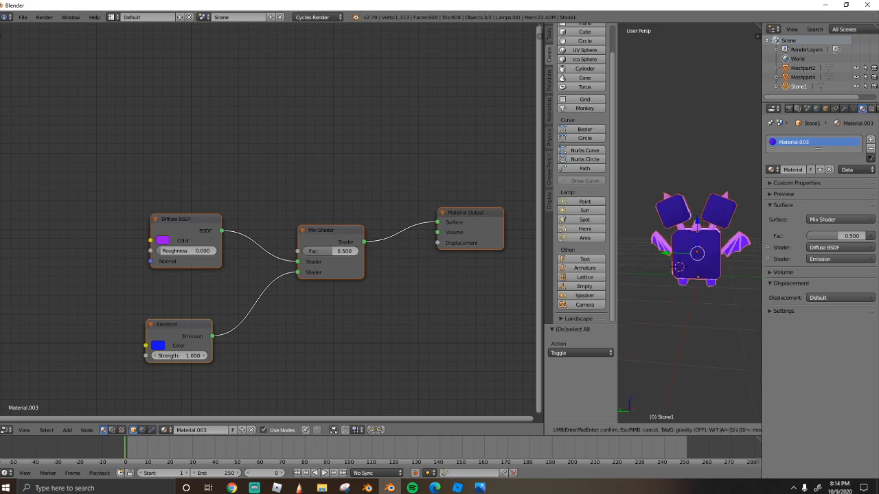
{"action": "left_click", "coordinate": [689, 223]}
{"action": "right_click", "coordinate": [700, 244]}
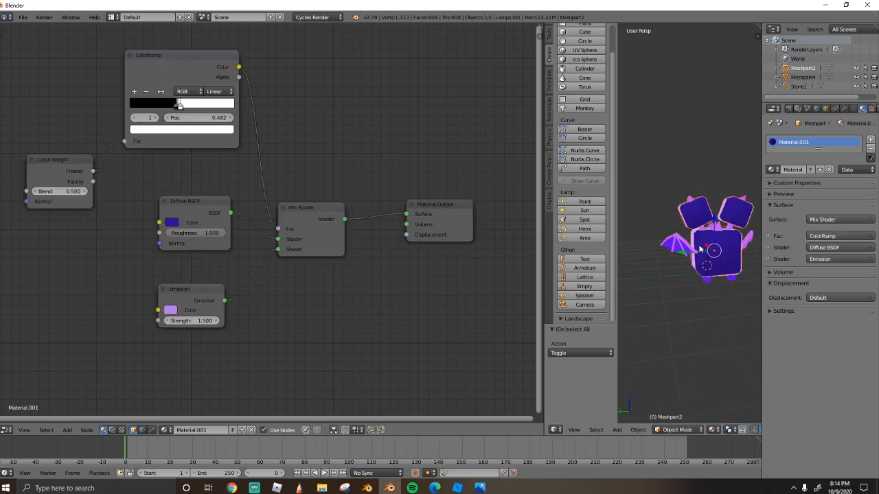
{"action": "left_click", "coordinate": [169, 311]}
{"action": "left_click_drag", "start_coordinate": [217, 206], "coordinate": [206, 194]}
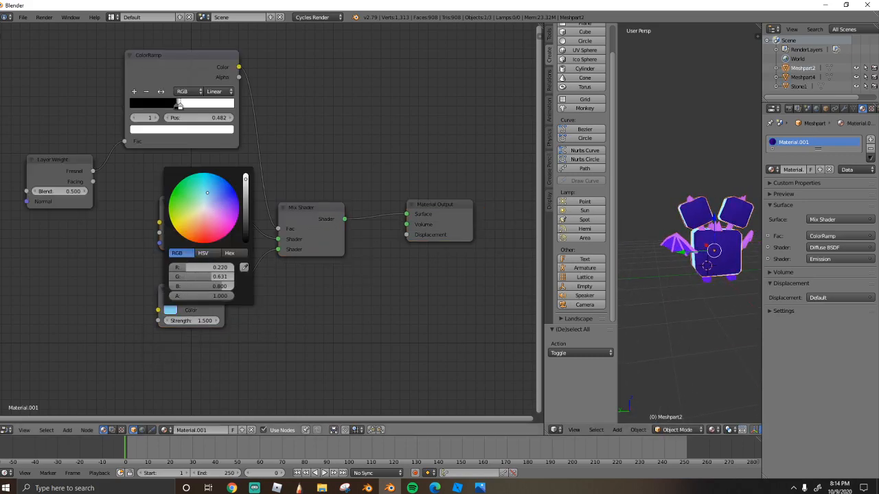
Shift the body material's ColorRamp stops towards black, placing the white stop at 0.355, and deselect all meshes.
{"action": "left_click_drag", "start_coordinate": [131, 106], "coordinate": [160, 110]}
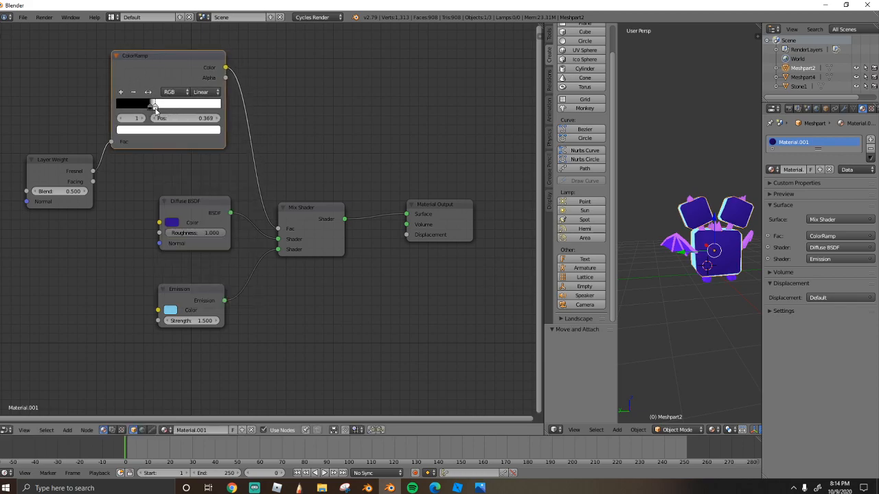
{"action": "key", "text": "a"}
{"action": "key", "text": "a"}
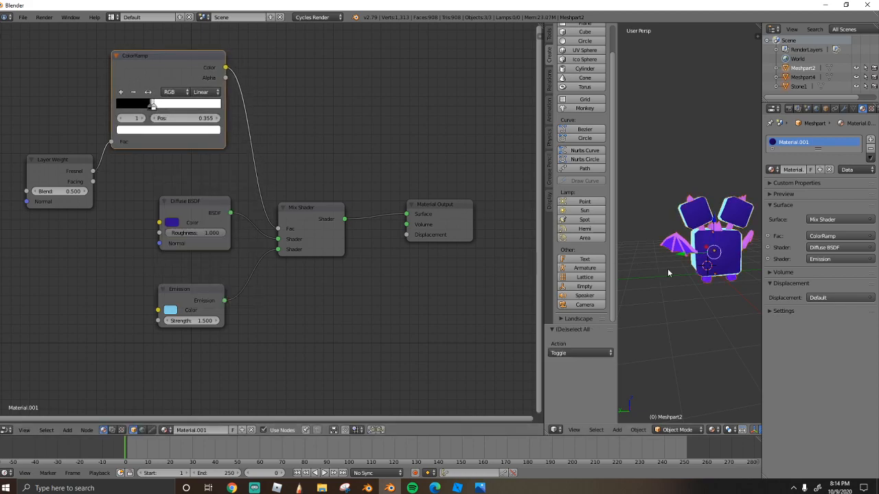
{"action": "key", "text": "a"}
Add a camera in the widened 3D viewport and look through it.
{"action": "left_click_drag", "start_coordinate": [545, 298], "coordinate": [432, 293]}
{"action": "left_click", "coordinate": [485, 305]}
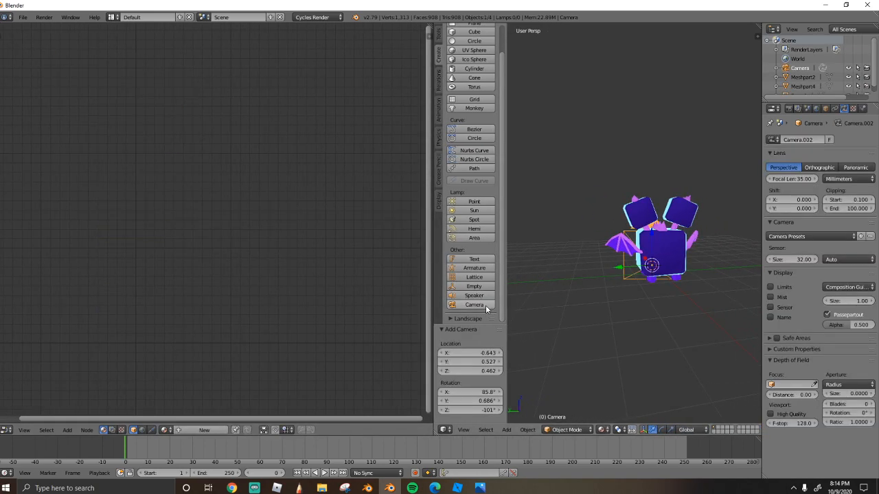
{"action": "left_click", "coordinate": [464, 429]}
{"action": "left_click", "coordinate": [508, 396]}
Fly the camera to a straight front view with the whole dragon inside the frame.
{"action": "key", "text": "shift+f"}
{"action": "key", "text": "w"}
{"action": "left_click", "coordinate": [635, 225]}
{"action": "key", "text": "shift+f"}
{"action": "key", "text": "w"}
{"action": "key", "text": "s"}
{"action": "key", "text": "w"}
{"action": "key", "text": "s"}
{"action": "key", "text": "w"}
{"action": "key", "text": "s"}
{"action": "key", "text": "w"}
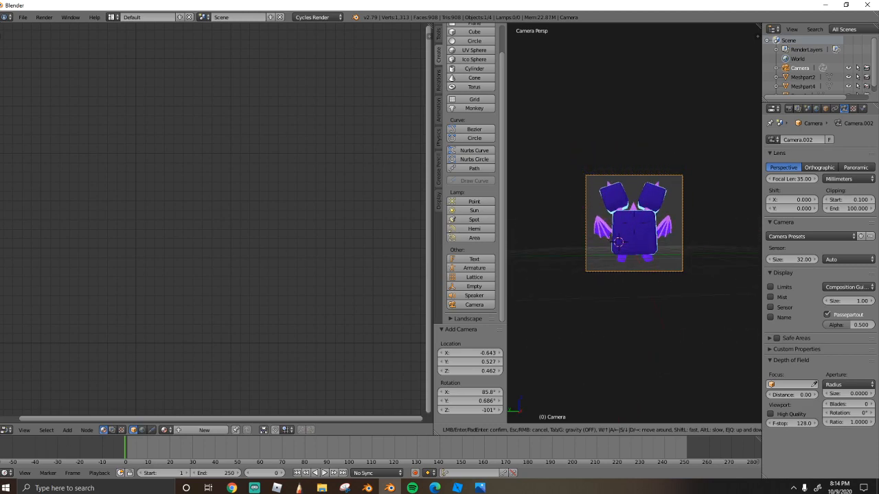
{"action": "left_click", "coordinate": [633, 224]}
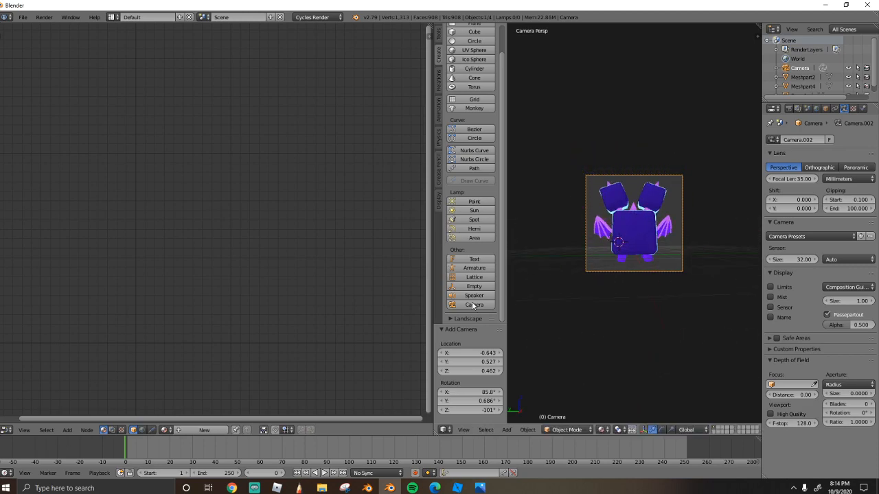
Join the node editor area into the 3D viewport so the camera view takes up the full space.
{"action": "right_click", "coordinate": [432, 375]}
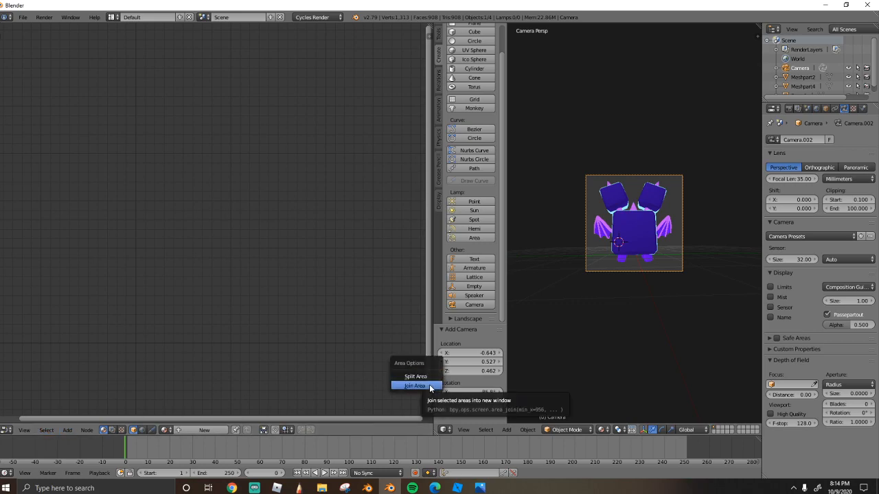
{"action": "left_click", "coordinate": [414, 386]}
{"action": "left_click", "coordinate": [194, 335]}
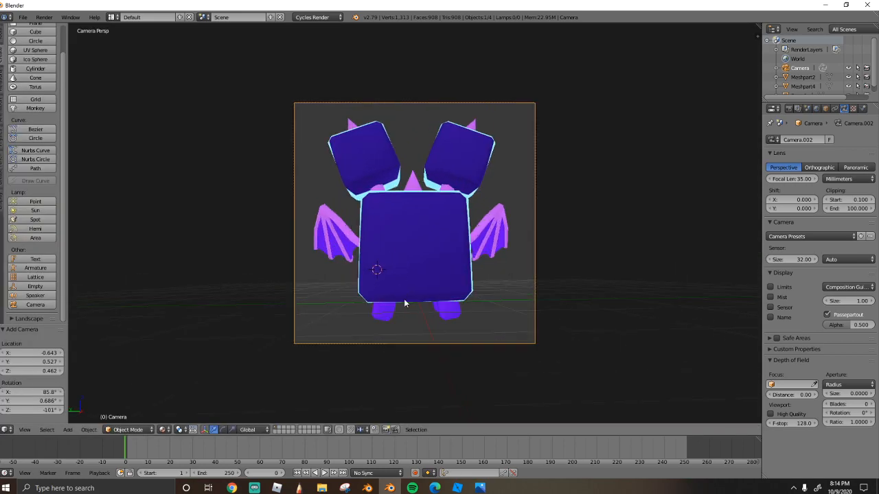
Fly the camera farther back and adjust its height to leave more space around the dragon.
{"action": "key", "text": "shift+f"}
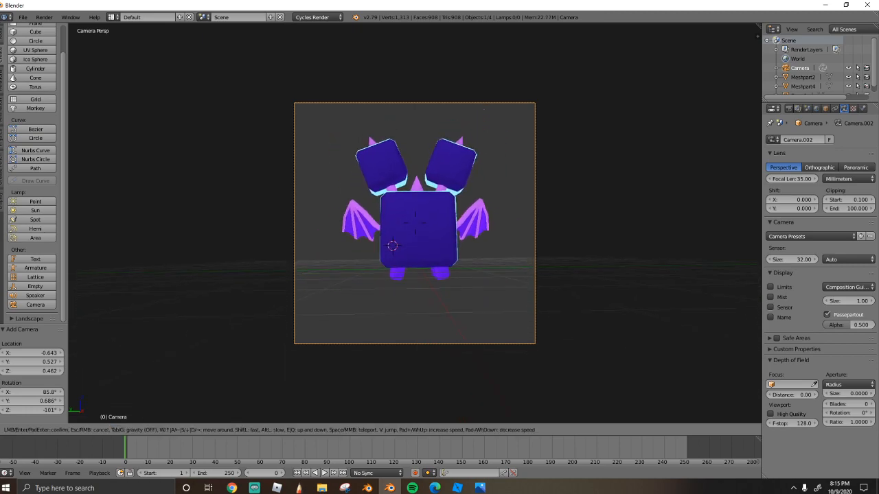
{"action": "key", "text": "e"}
{"action": "key", "text": "q"}
{"action": "left_click", "coordinate": [415, 225]}
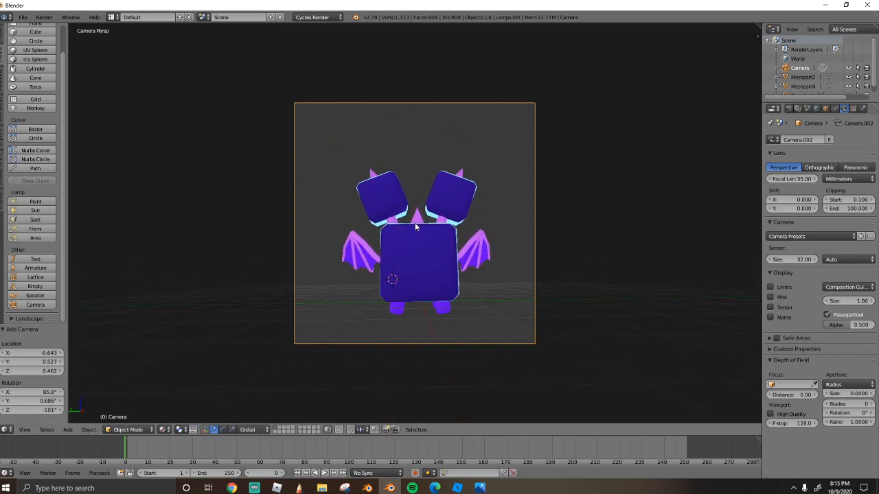
Box-select the dragon's three meshes without the camera and tilt them slightly sideways in the camera view.
{"action": "key", "text": "a"}
{"action": "key", "text": "a"}
{"action": "key", "text": "a"}
{"action": "key", "text": "b"}
{"action": "left_click_drag", "start_coordinate": [335, 149], "coordinate": [507, 314]}
{"action": "key", "text": "r"}
{"action": "left_click", "coordinate": [486, 292]}
{"action": "key", "text": "r"}
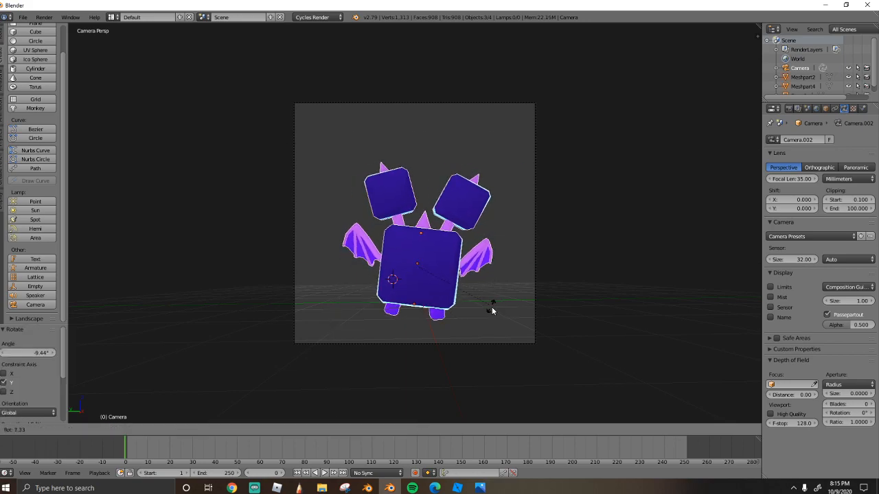
{"action": "left_click", "coordinate": [491, 308]}
Rotate the selected dragon meshes about the global Y axis.
{"action": "key", "text": "r"}
{"action": "key", "text": "x"}
{"action": "key", "text": "y"}
{"action": "left_click", "coordinate": [487, 334]}
Turn the dragon about the global Z axis in several passes, the last about 26.1°, checking it from the side.
{"action": "key", "text": "r"}
{"action": "key", "text": "z"}
{"action": "left_click", "coordinate": [628, 300]}
{"action": "key", "text": "r"}
{"action": "key", "text": "z"}
{"action": "left_click", "coordinate": [515, 320]}
{"action": "middle_click_drag", "start_coordinate": [516, 320], "coordinate": [476, 300]}
{"action": "key", "text": "r"}
{"action": "key", "text": "z"}
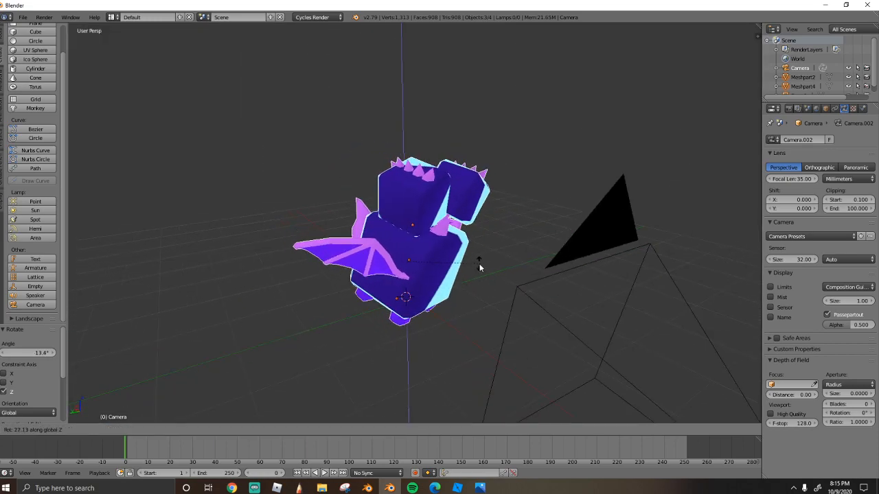
{"action": "left_click", "coordinate": [480, 267]}
Return to the camera view and turn the dragon about the global Z axis so it faces the camera.
{"action": "left_click", "coordinate": [25, 430]}
{"action": "left_click", "coordinate": [47, 398]}
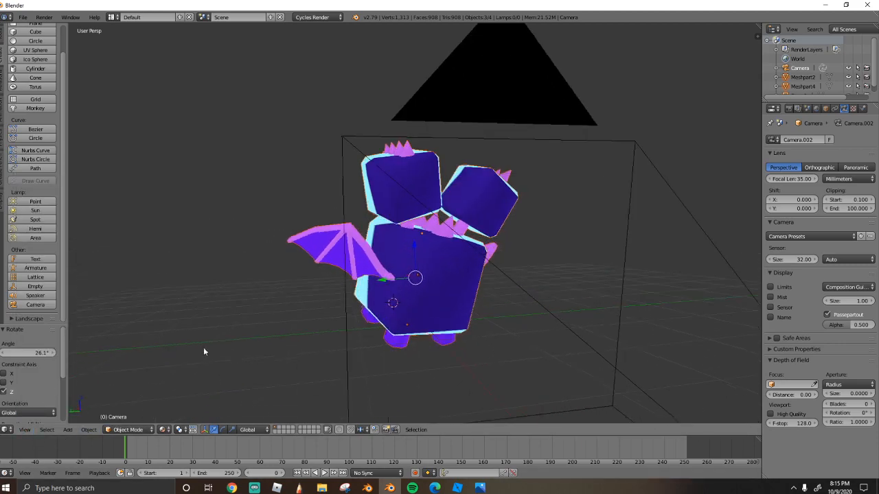
{"action": "key", "text": "r"}
{"action": "key", "text": "z"}
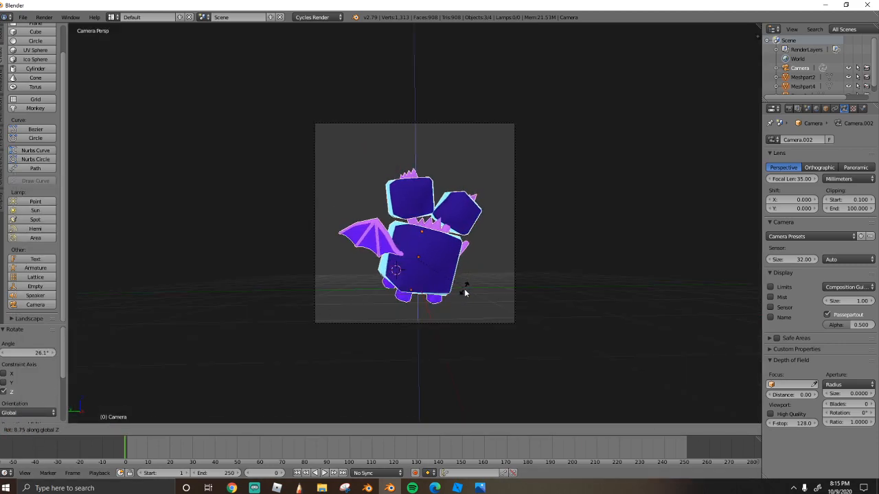
{"action": "left_click", "coordinate": [491, 276]}
Scale the dragon up slightly and reposition it in the camera frame, finishing with a Z move of -0.243.
{"action": "left_click", "coordinate": [420, 234]}
{"action": "left_click_drag", "start_coordinate": [420, 232], "coordinate": [418, 216]}
{"action": "left_click_drag", "start_coordinate": [388, 246], "coordinate": [381, 246]}
{"action": "key", "text": "s"}
{"action": "left_click", "coordinate": [465, 268]}
{"action": "left_click_drag", "start_coordinate": [411, 215], "coordinate": [455, 260]}
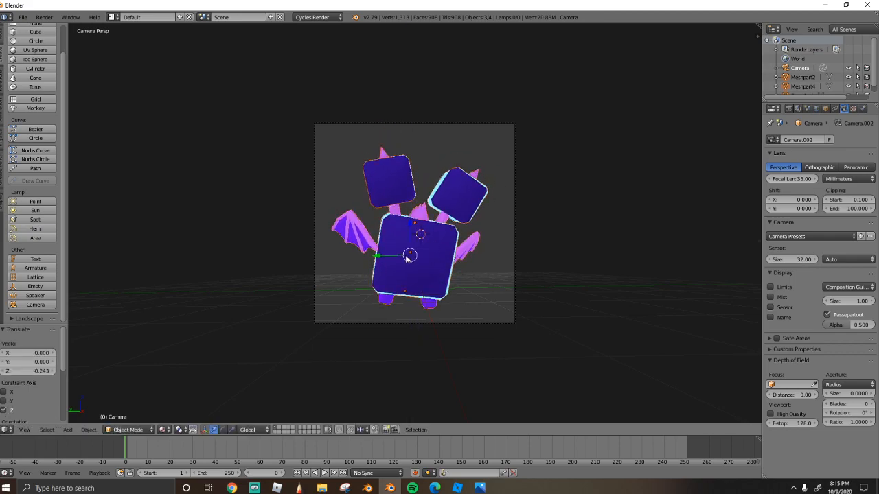
Select the camera, fly it slightly to fine-tune the framing of the dragon, and deselect everything.
{"action": "key", "text": "a"}
{"action": "right_click", "coordinate": [442, 273]}
{"action": "right_click", "coordinate": [459, 322]}
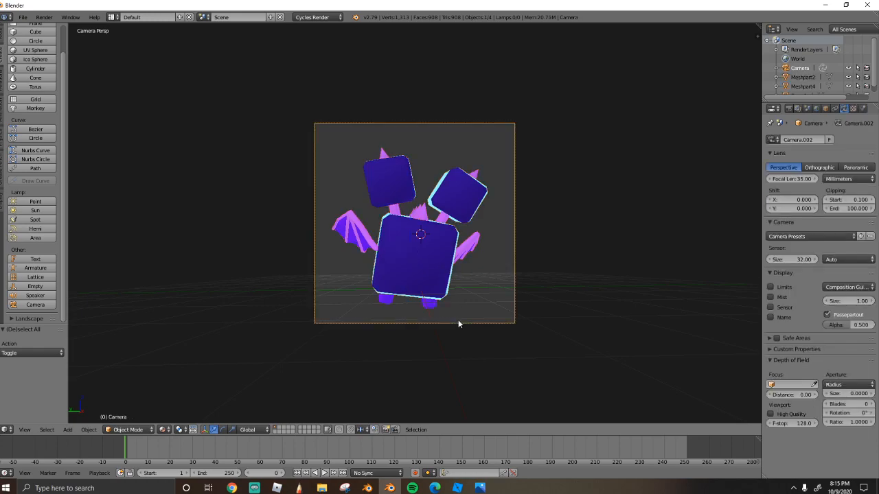
{"action": "key", "text": "shift+f"}
{"action": "key", "text": "d"}
{"action": "key", "text": "q"}
{"action": "left_click", "coordinate": [415, 225]}
{"action": "key", "text": "a"}
{"action": "key", "text": "a"}
{"action": "key", "text": "a"}
Set the World surface colour to white and reopen the camera's data settings.
{"action": "middle_click_drag", "start_coordinate": [524, 209], "coordinate": [686, 219]}
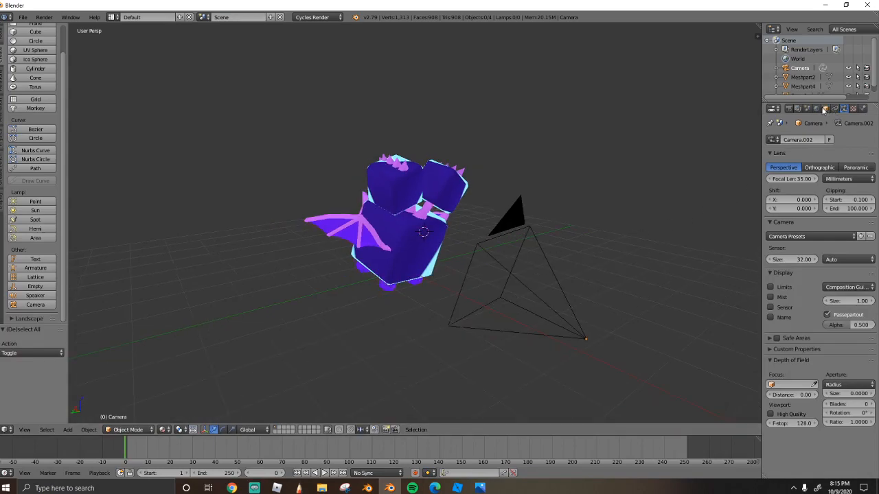
{"action": "left_click", "coordinate": [816, 108]}
{"action": "left_click", "coordinate": [831, 203]}
{"action": "left_click_drag", "start_coordinate": [866, 128], "coordinate": [866, 77]}
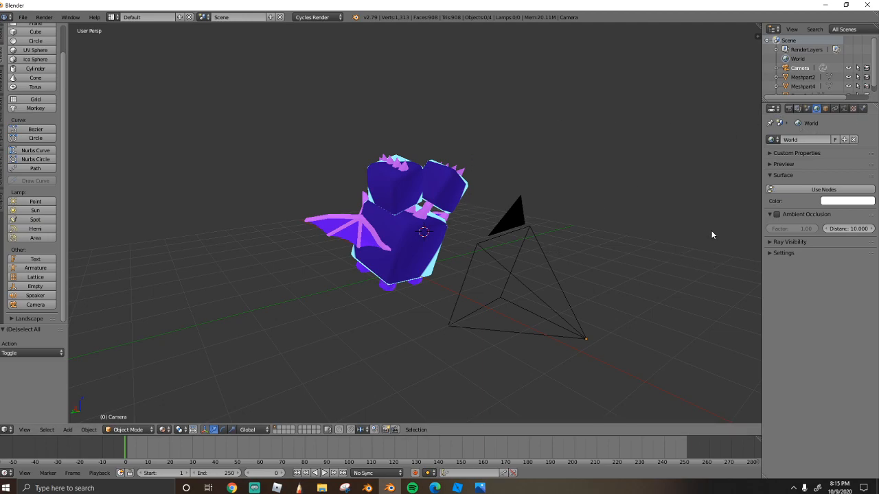
{"action": "left_click", "coordinate": [844, 110]}
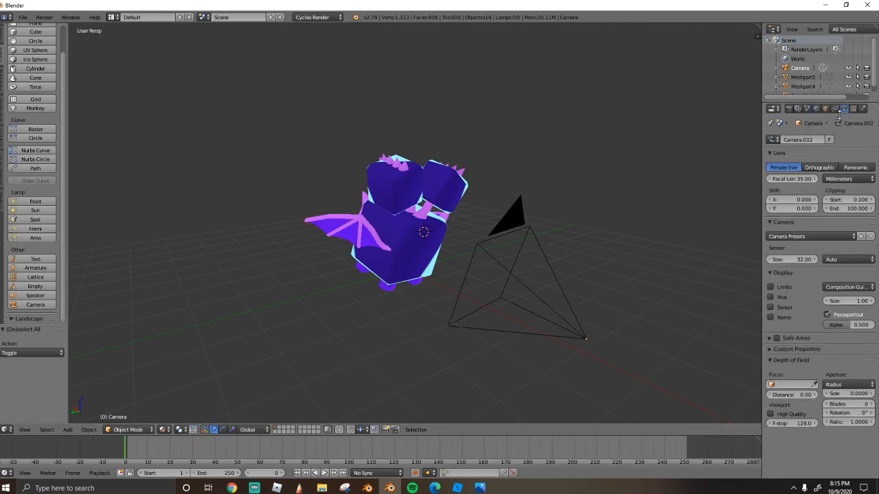
Split the 3D viewport into two side-by-side areas, start a trial render of the camera view, and cancel it partway.
{"action": "left_click_drag", "start_coordinate": [3, 431], "coordinate": [362, 429]}
{"action": "left_click", "coordinate": [23, 17]}
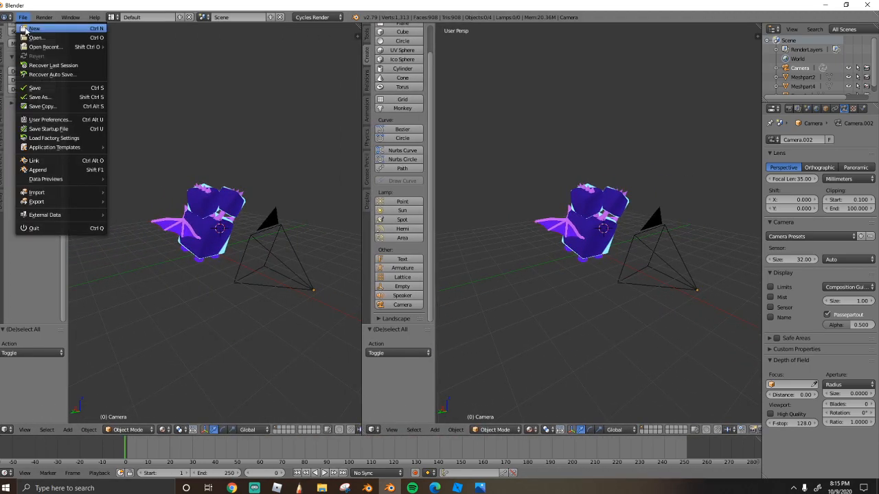
{"action": "left_click", "coordinate": [44, 18]}
{"action": "scroll", "coordinate": [588, 245], "scroll_direction": "down", "scroll_amount": 5}
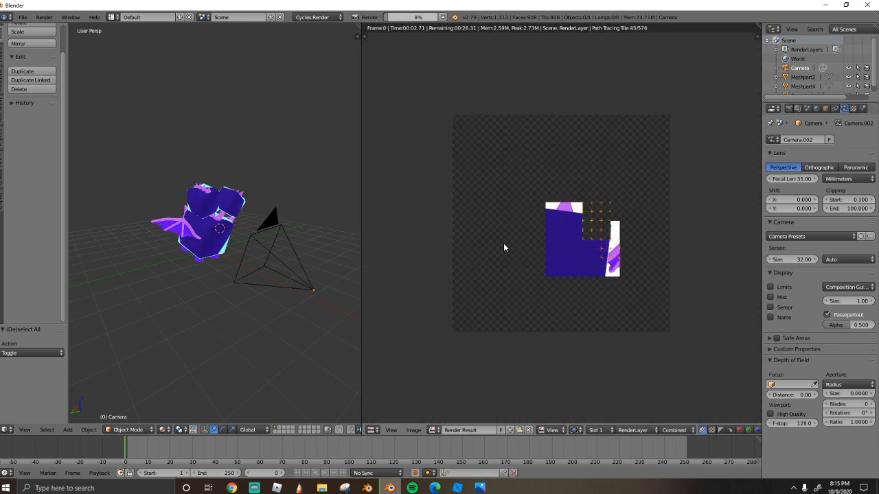
{"action": "scroll", "coordinate": [509, 244], "scroll_direction": "up", "scroll_amount": 3}
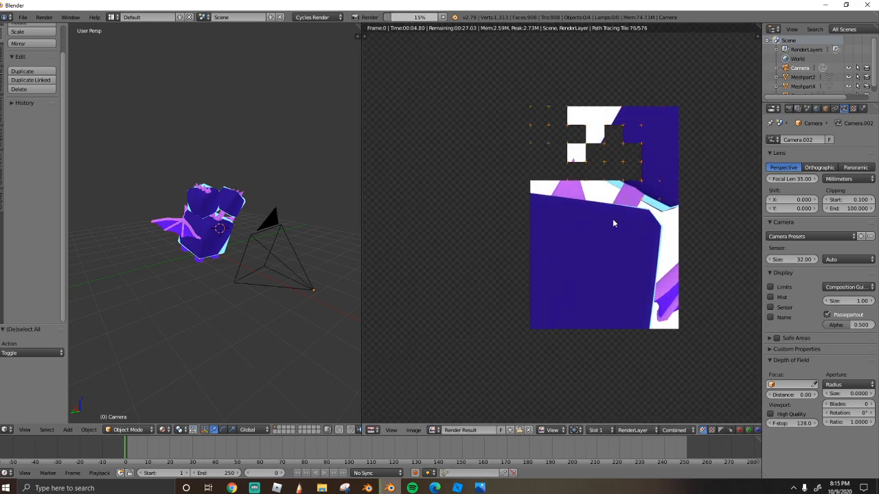
{"action": "left_click", "coordinate": [562, 246]}
{"action": "key", "text": "Escape"}
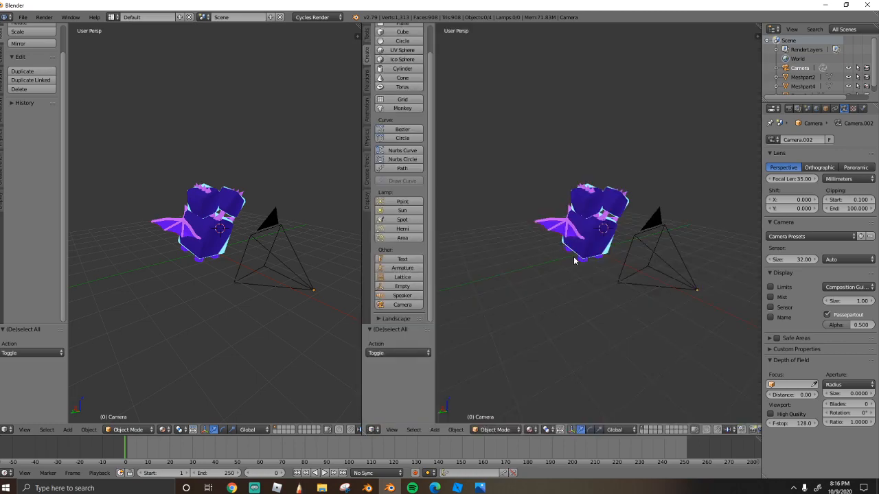
Enable a transparent film background for the render and reduce the resolution scale to 49%.
{"action": "left_click", "coordinate": [789, 109]}
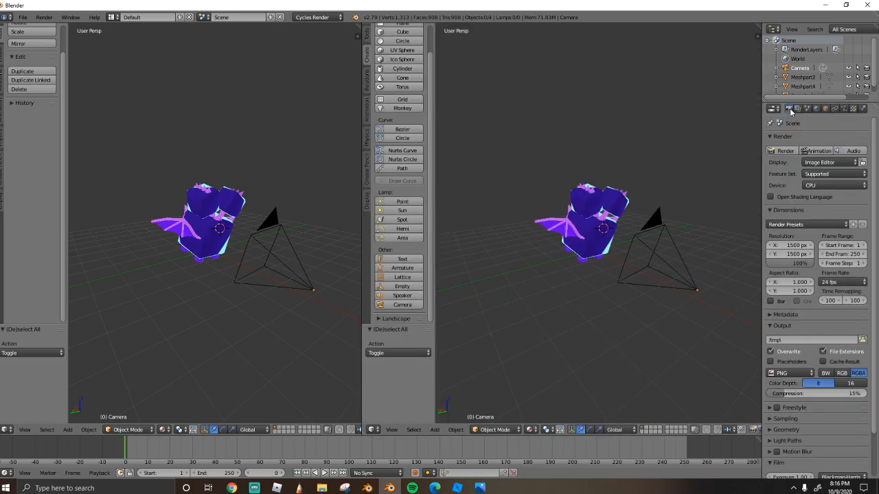
{"action": "scroll", "coordinate": [804, 313], "scroll_direction": "down", "scroll_amount": 2}
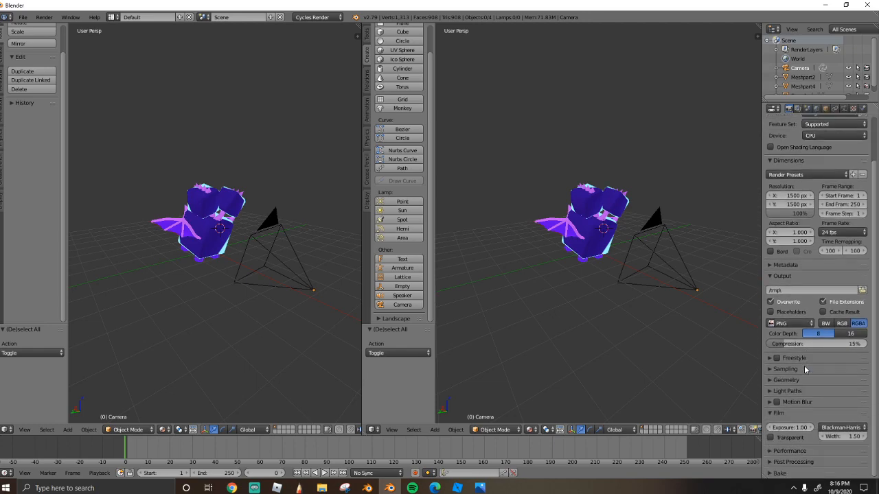
{"action": "left_click", "coordinate": [771, 437]}
{"action": "left_click_drag", "start_coordinate": [790, 213], "coordinate": [770, 213]}
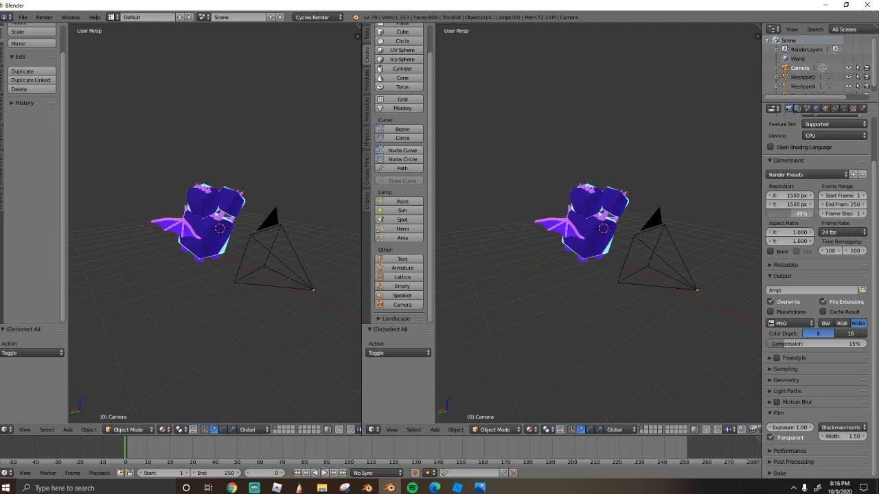
{"action": "left_click_drag", "start_coordinate": [790, 214], "coordinate": [783, 214]}
Render the dragon as a still image and inspect the result up close.
{"action": "left_click", "coordinate": [44, 17]}
{"action": "left_click", "coordinate": [44, 28]}
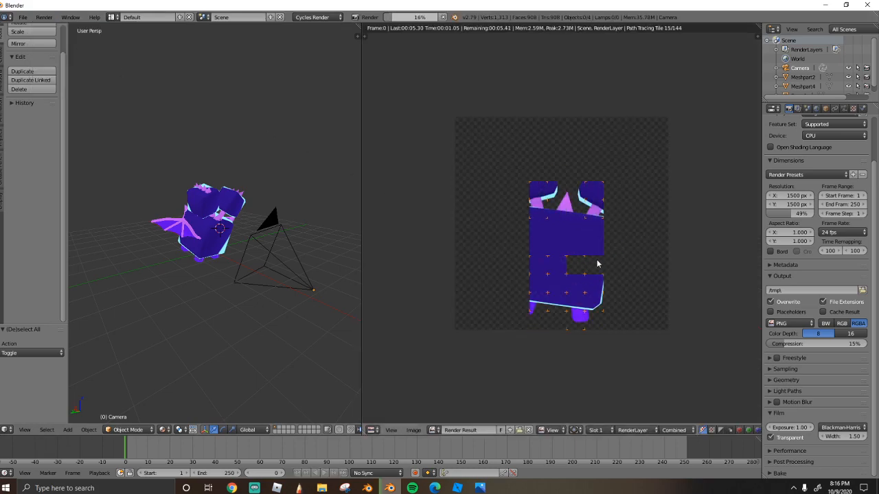
{"action": "scroll", "coordinate": [569, 261], "scroll_direction": "up", "scroll_amount": 1}
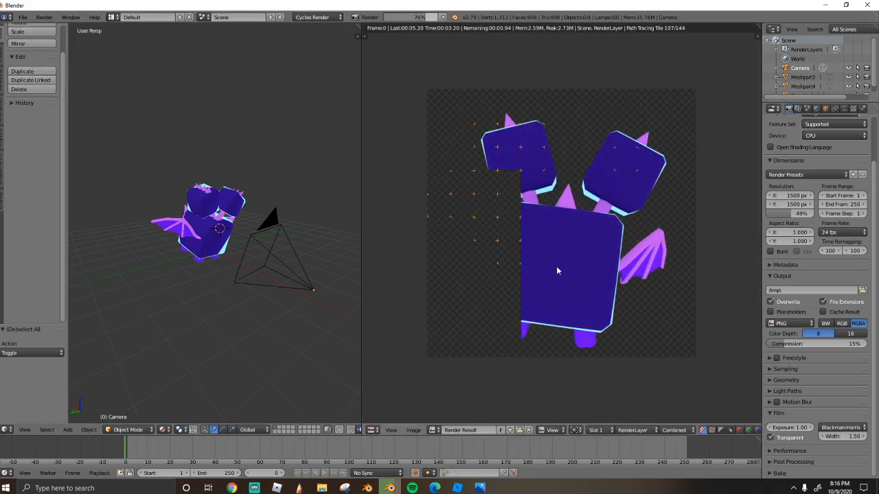
{"action": "scroll", "coordinate": [569, 293], "scroll_direction": "up", "scroll_amount": 2}
{"action": "scroll", "coordinate": [567, 291], "scroll_direction": "down", "scroll_amount": 2}
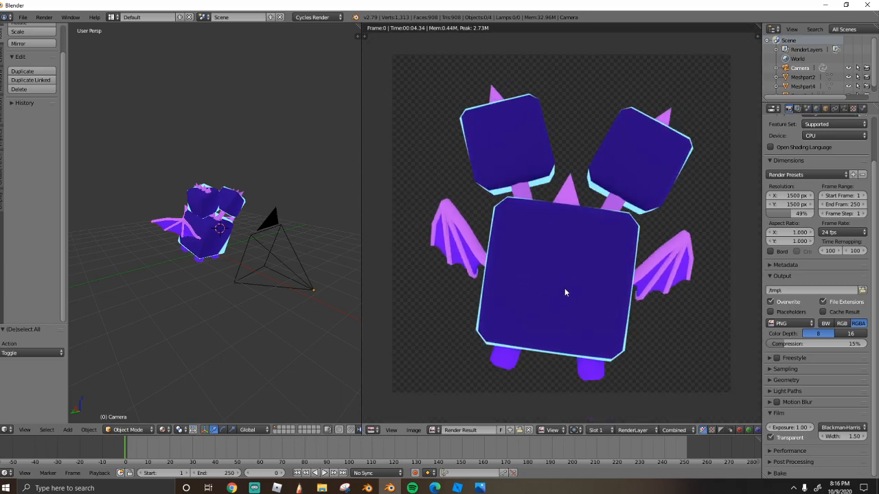
{"action": "scroll", "coordinate": [427, 399], "scroll_direction": "up", "scroll_amount": 1}
Save the rendered image as untitled.png in the Documents folder.
{"action": "left_click", "coordinate": [413, 429]}
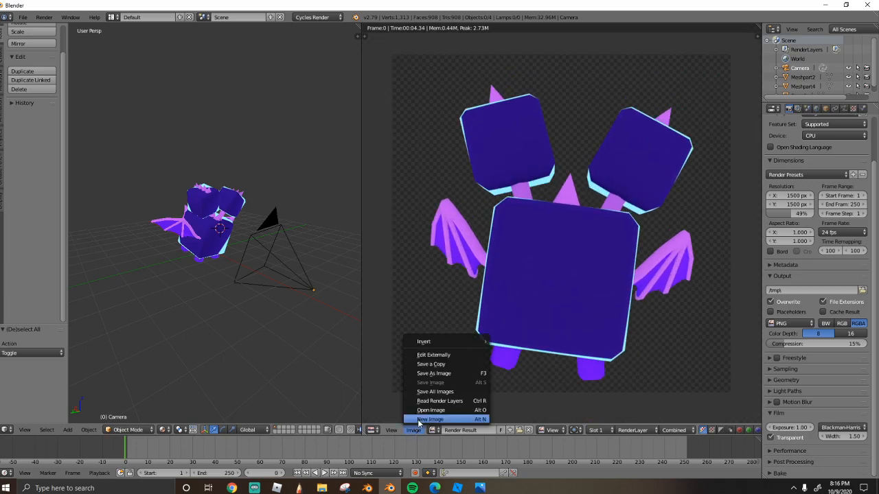
{"action": "left_click", "coordinate": [412, 374]}
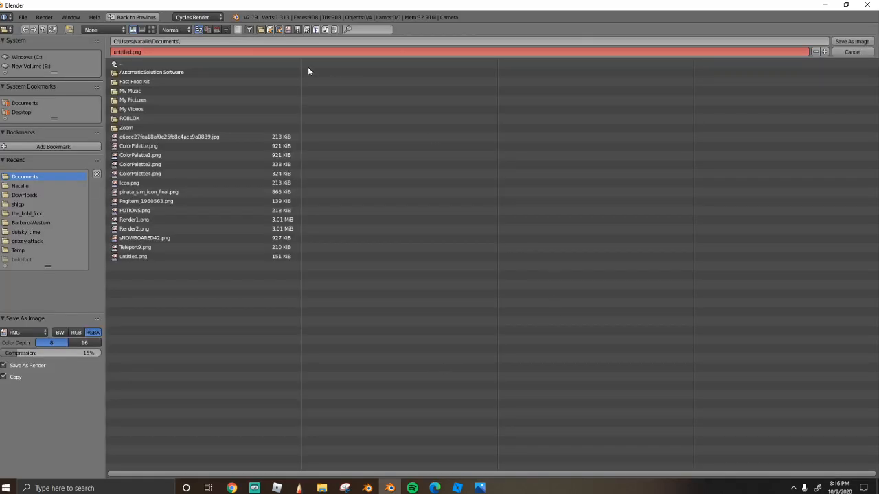
{"action": "left_click", "coordinate": [840, 42]}
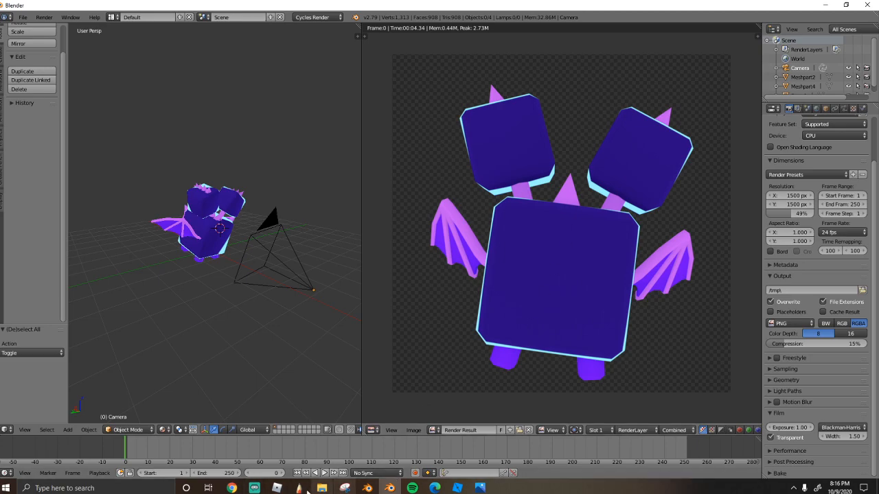
Launch GIMP and open the saved untitled.png render in it.
{"action": "left_click", "coordinate": [152, 488]}
{"action": "type", "text": "gipm"}
{"action": "key", "text": "BackSpace"}
{"action": "key", "text": "BackSpace"}
{"action": "type", "text": "mp"}
{"action": "left_click", "coordinate": [83, 229]}
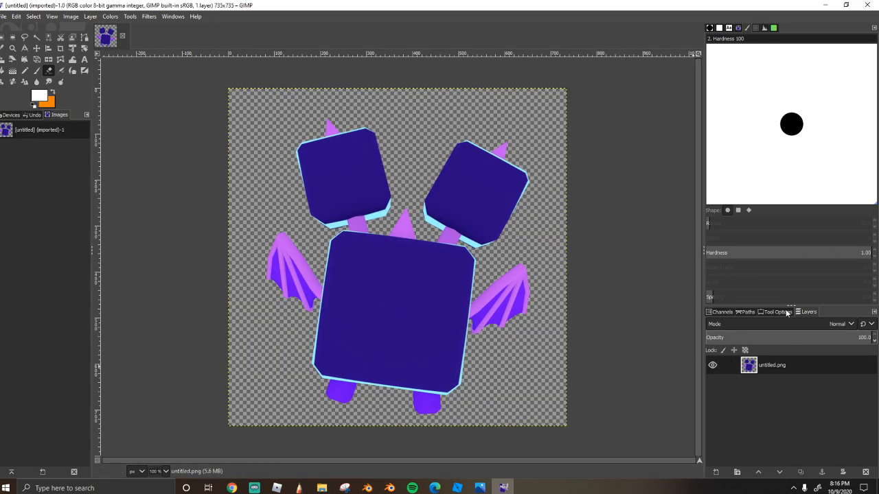
Switch to Chrome and search Google Images for "purple gradient" in a new window.
{"action": "key", "text": "alt+Tab"}
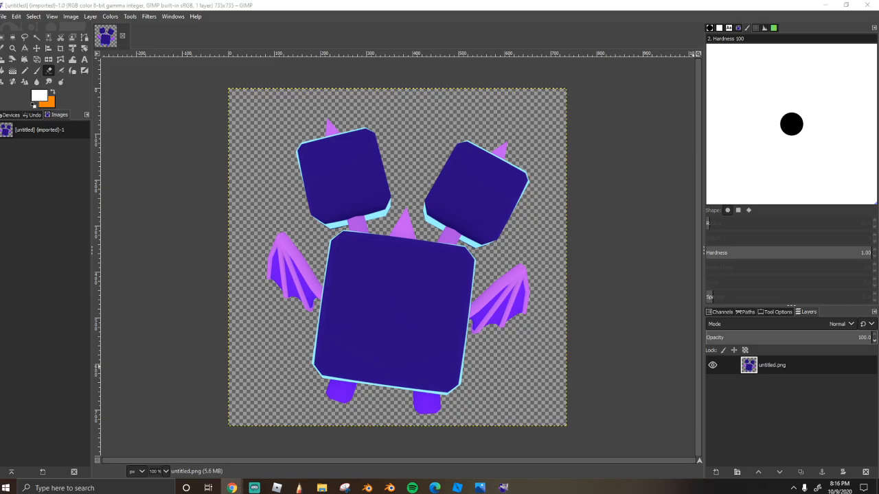
{"action": "key", "text": "ctrl+n"}
{"action": "type", "text": "pu"}
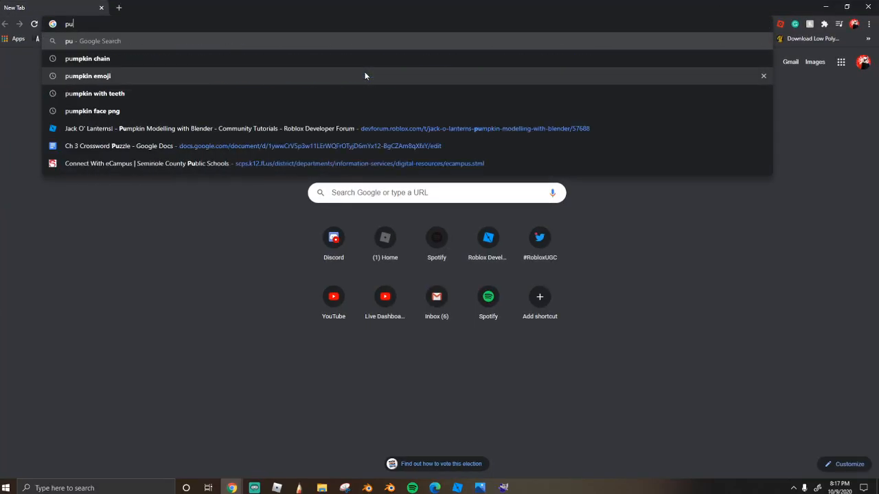
{"action": "type", "text": "rple gradie"}
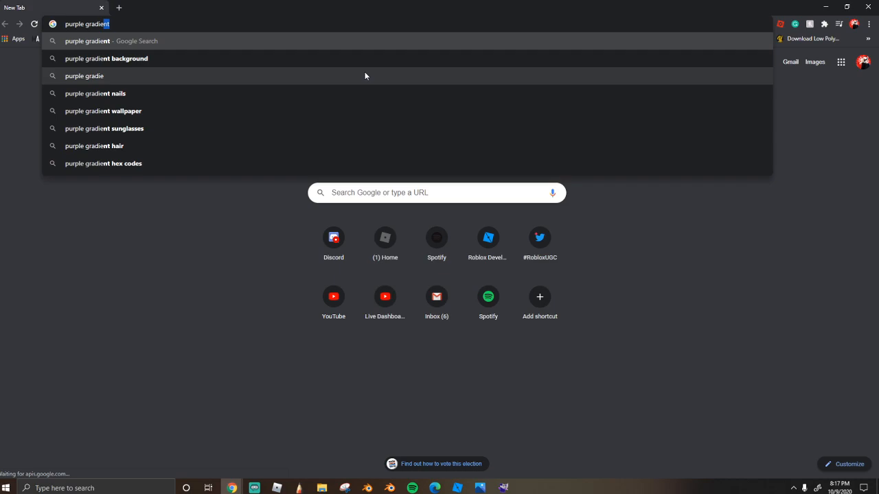
{"action": "key", "text": "Return"}
{"action": "left_click", "coordinate": [124, 100]}
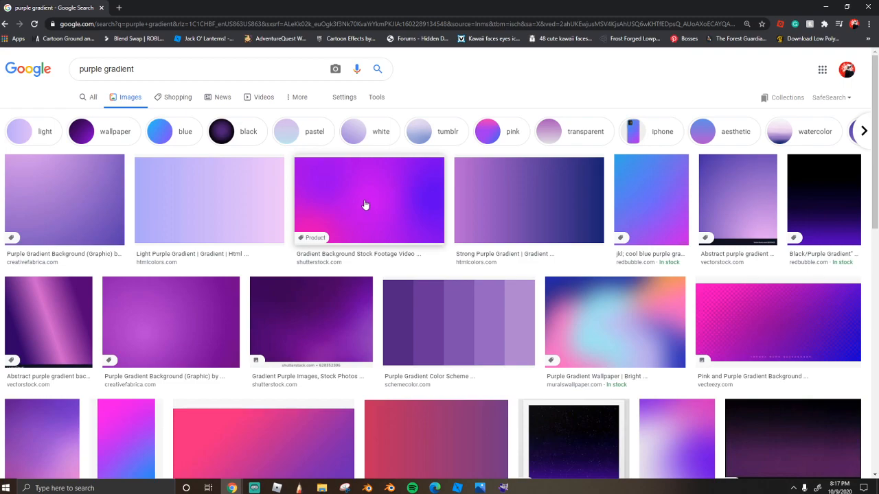
Copy the Shutterstock pink, purple and blue gradient image and switch back to GIMP.
{"action": "left_click", "coordinate": [365, 206]}
{"action": "right_click", "coordinate": [706, 193]}
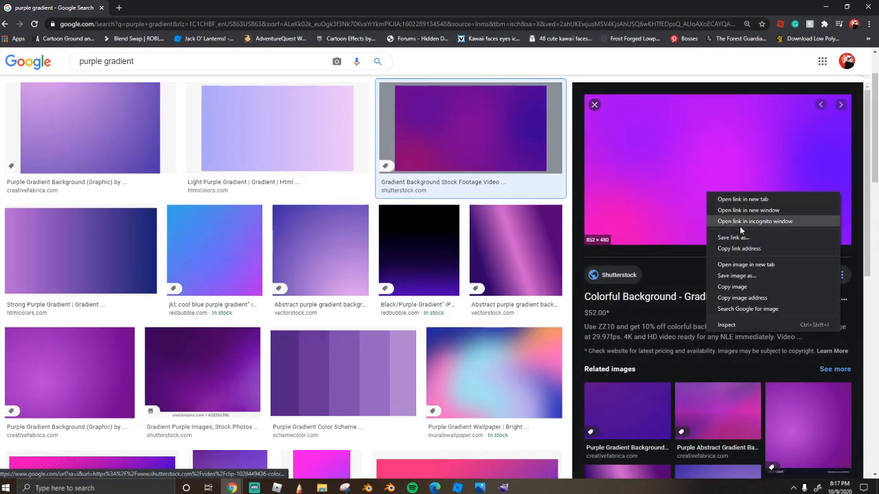
{"action": "left_click", "coordinate": [732, 287]}
{"action": "key", "text": "alt+Tab"}
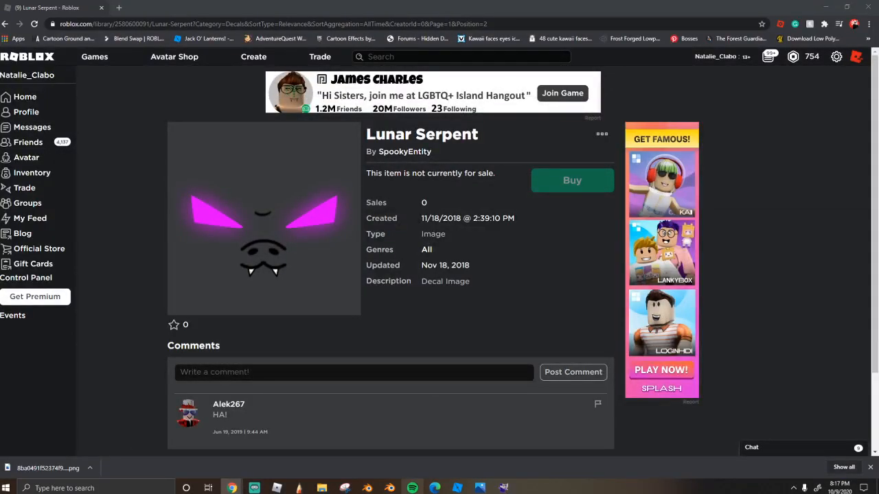
{"action": "left_click", "coordinate": [503, 488]}
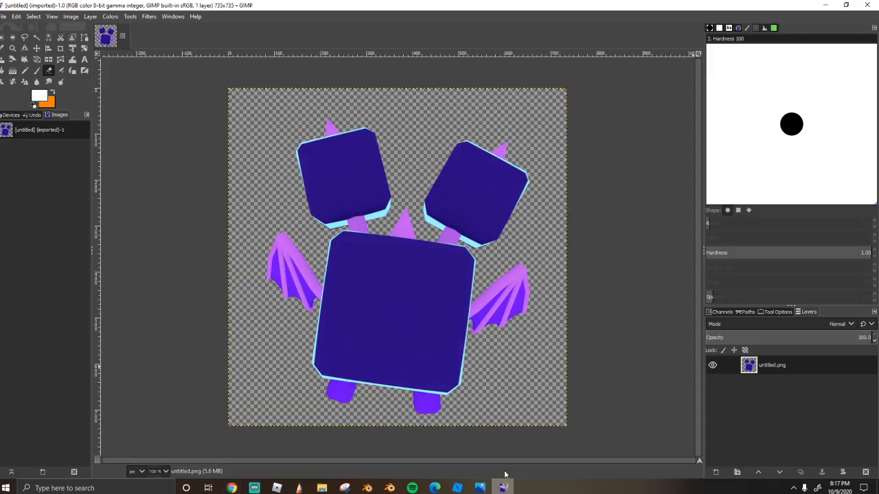
Add a new empty layer and place it beneath the untitled.png layer.
{"action": "left_click", "coordinate": [716, 472]}
{"action": "left_click", "coordinate": [791, 464]}
{"action": "left_click_drag", "start_coordinate": [789, 368], "coordinate": [790, 391]}
{"action": "right_click", "coordinate": [761, 384]}
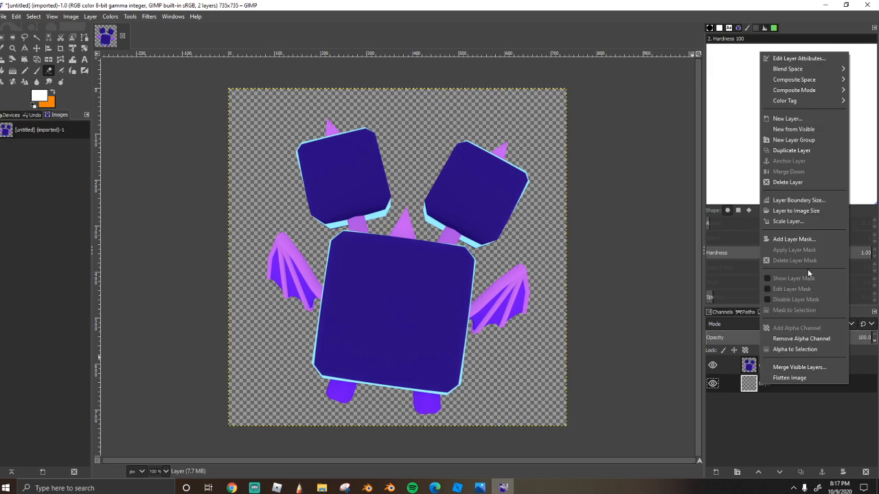
{"action": "left_click", "coordinate": [615, 224]}
Paste the copied gradient onto the empty layer behind the dragon.
{"action": "right_click", "coordinate": [450, 306]}
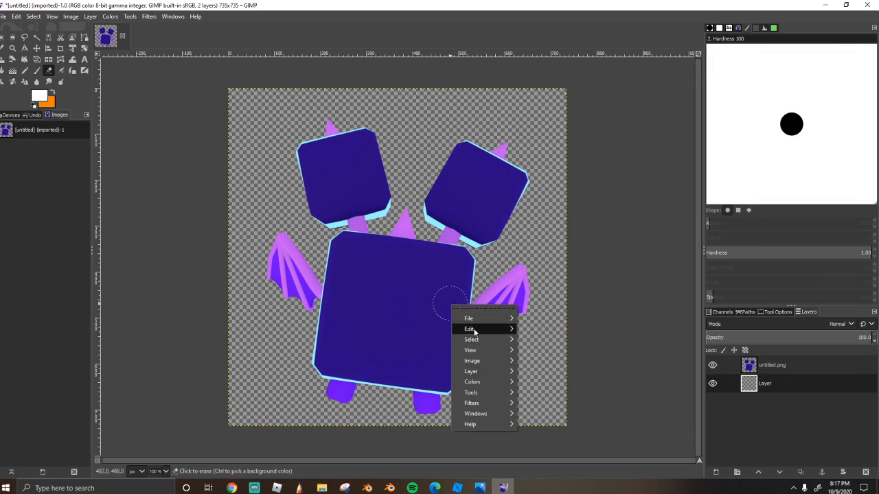
{"action": "mouse_move", "coordinate": [472, 330]}
{"action": "left_click", "coordinate": [538, 288]}
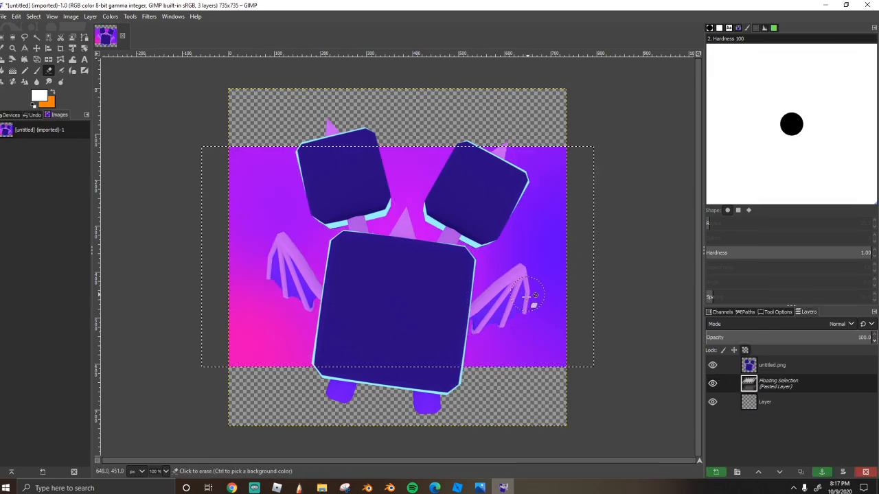
Try to scale the pasted gradient to 1341 × 755 px and shift it to cover the canvas.
{"action": "left_click", "coordinate": [4, 59]}
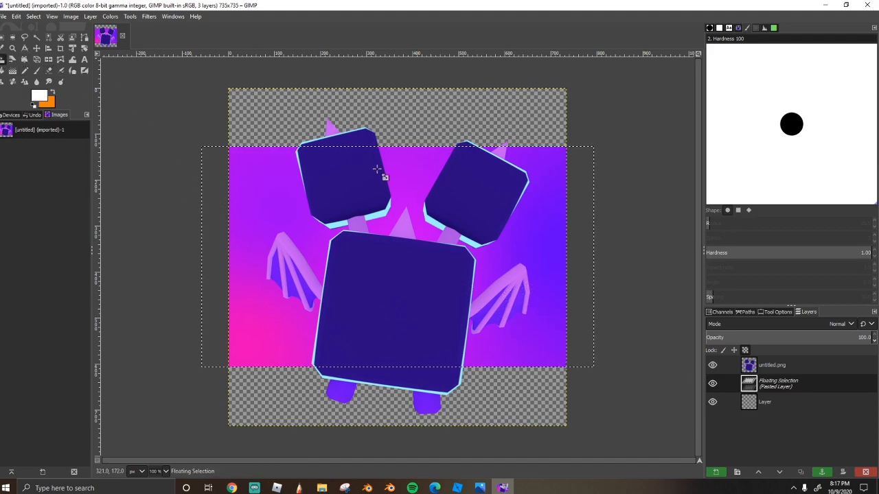
{"action": "left_click_drag", "start_coordinate": [388, 173], "coordinate": [430, 112]}
{"action": "left_click_drag", "start_coordinate": [405, 144], "coordinate": [400, 79]}
{"action": "left_click_drag", "start_coordinate": [397, 369], "coordinate": [398, 437]}
{"action": "left_click", "coordinate": [667, 121]}
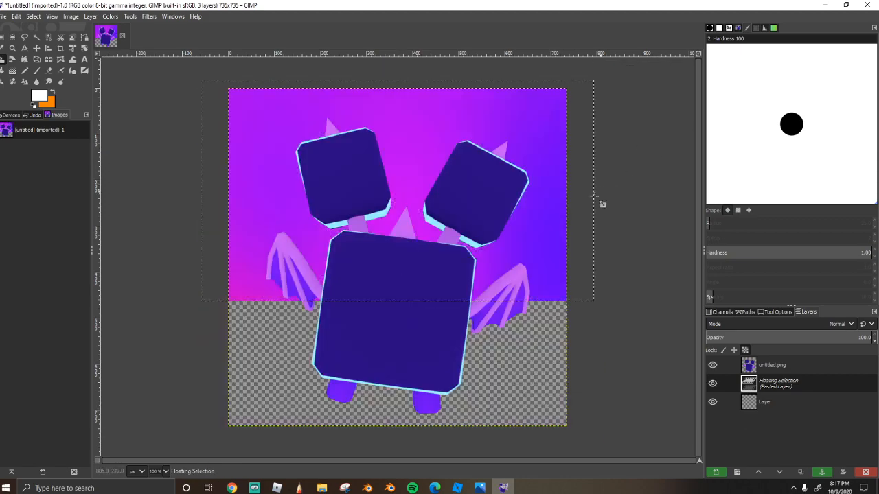
{"action": "left_click", "coordinate": [275, 222]}
{"action": "left_click_drag", "start_coordinate": [190, 309], "coordinate": [102, 425]}
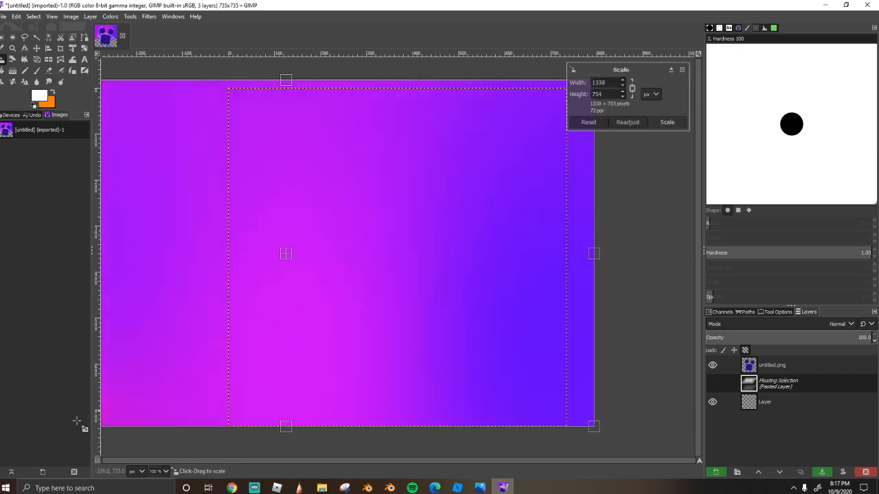
{"action": "mouse_move", "coordinate": [281, 255]}
{"action": "left_mouse_down"}
{"action": "mouse_move", "coordinate": [306, 275]}
{"action": "mouse_move", "coordinate": [324, 260]}
{"action": "left_mouse_up"}
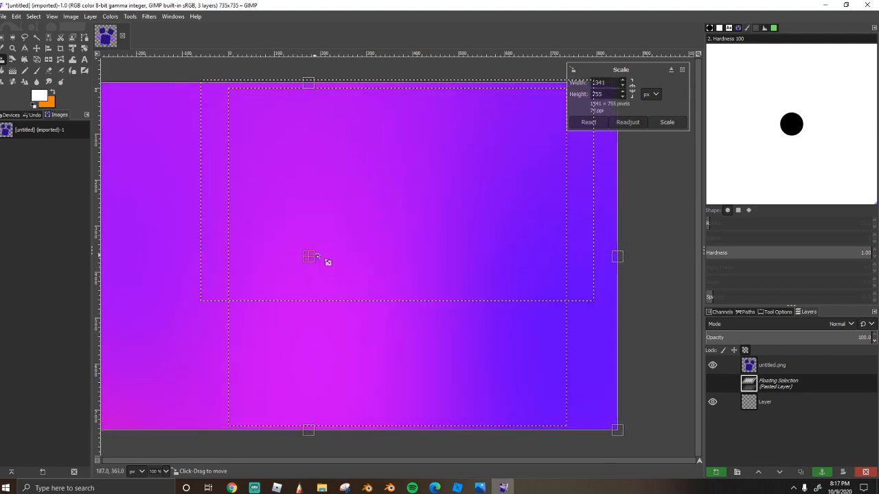
{"action": "left_click", "coordinate": [667, 121]}
Try to reshape the pasted gradient with the Scale tool, ending at about 835 × 920 px.
{"action": "mouse_move", "coordinate": [569, 357]}
{"action": "left_mouse_down"}
{"action": "mouse_move", "coordinate": [641, 367]}
{"action": "mouse_move", "coordinate": [490, 349]}
{"action": "mouse_move", "coordinate": [384, 320]}
{"action": "mouse_move", "coordinate": [602, 218]}
{"action": "left_mouse_up"}
{"action": "left_click", "coordinate": [163, 471]}
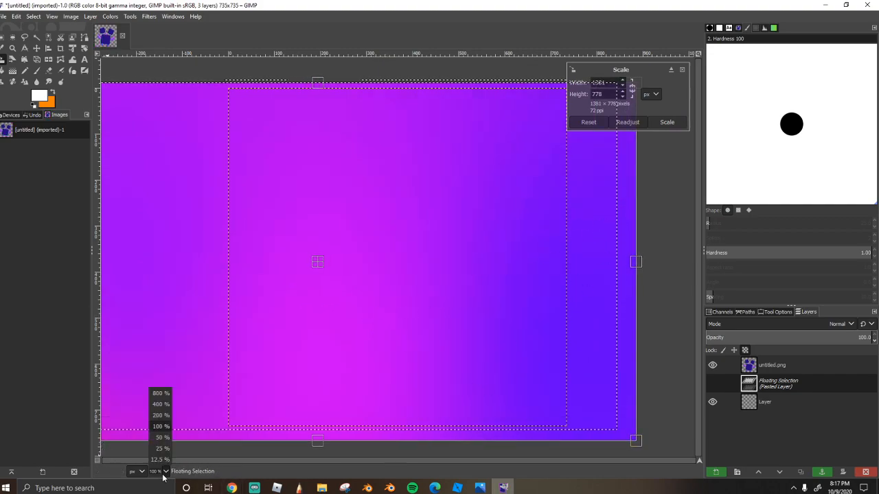
{"action": "left_click", "coordinate": [162, 455]}
{"action": "left_click_drag", "start_coordinate": [345, 257], "coordinate": [376, 257]}
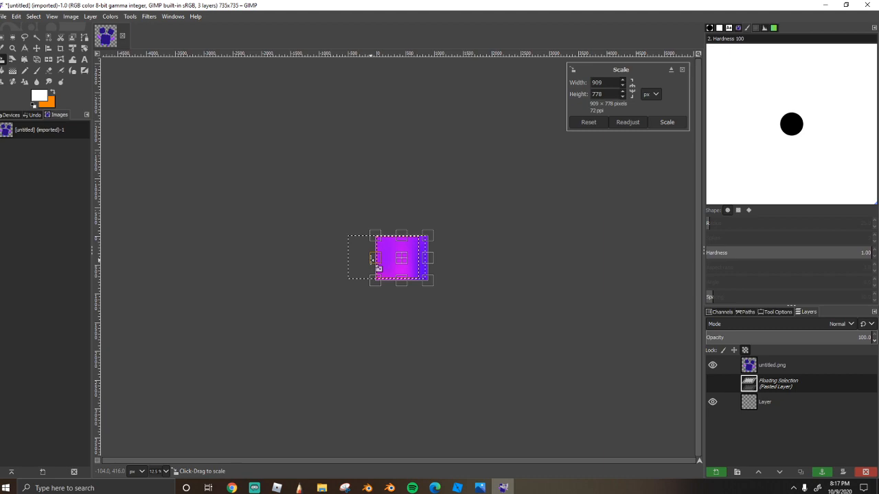
{"action": "left_click", "coordinate": [667, 122]}
{"action": "left_click", "coordinate": [405, 254]}
{"action": "left_click_drag", "start_coordinate": [403, 252], "coordinate": [403, 236]}
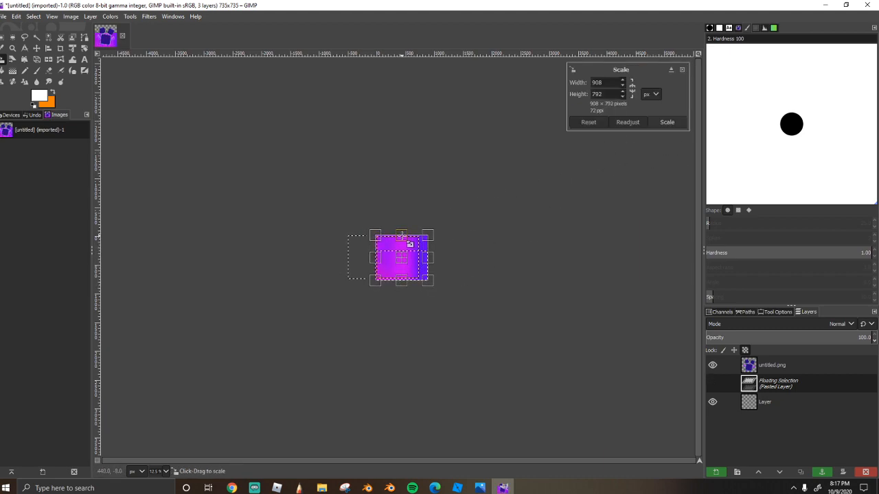
{"action": "left_click", "coordinate": [668, 121]}
{"action": "left_click_drag", "start_coordinate": [415, 273], "coordinate": [412, 285]}
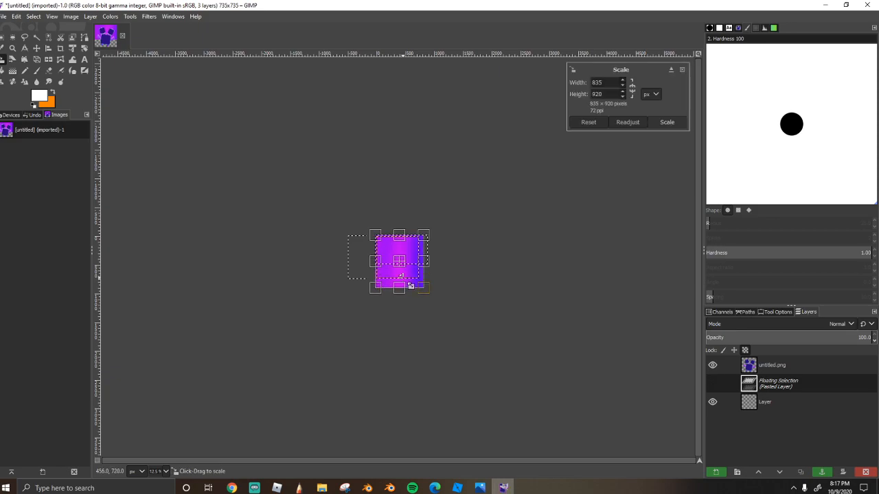
{"action": "left_click", "coordinate": [666, 123]}
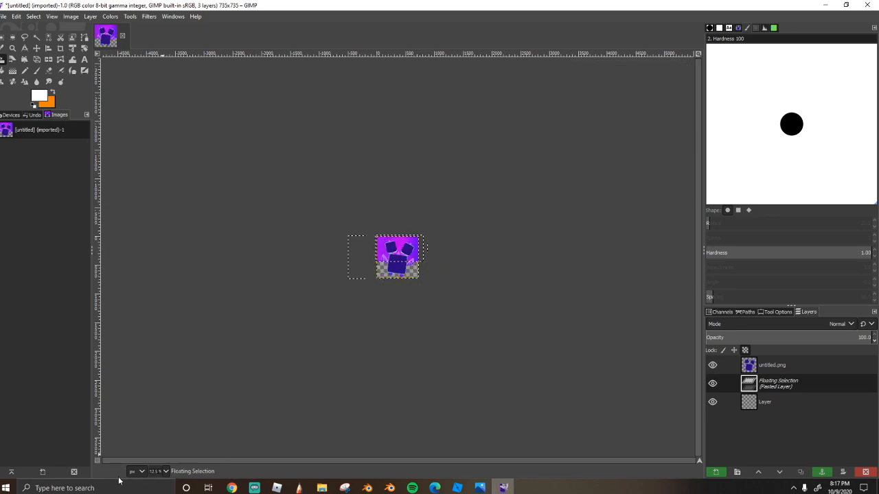
Delete the floating pasted gradient selection.
{"action": "left_click", "coordinate": [165, 471]}
{"action": "left_click", "coordinate": [162, 426]}
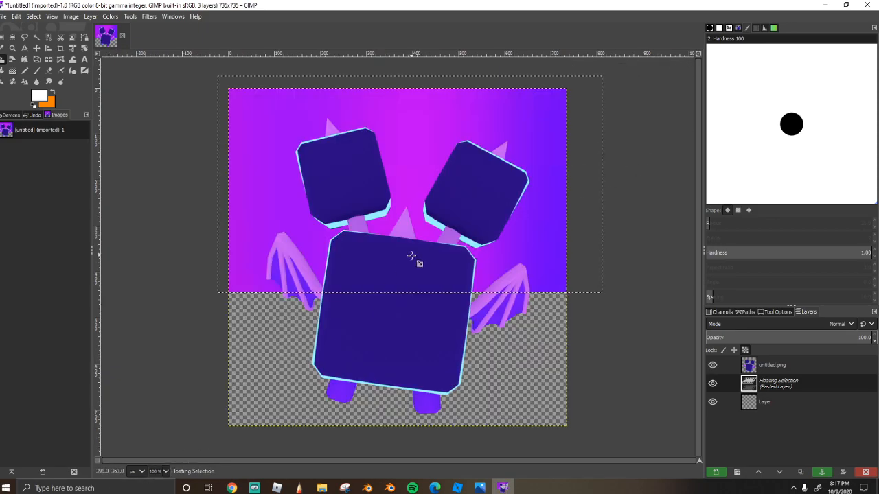
{"action": "left_click", "coordinate": [865, 471]}
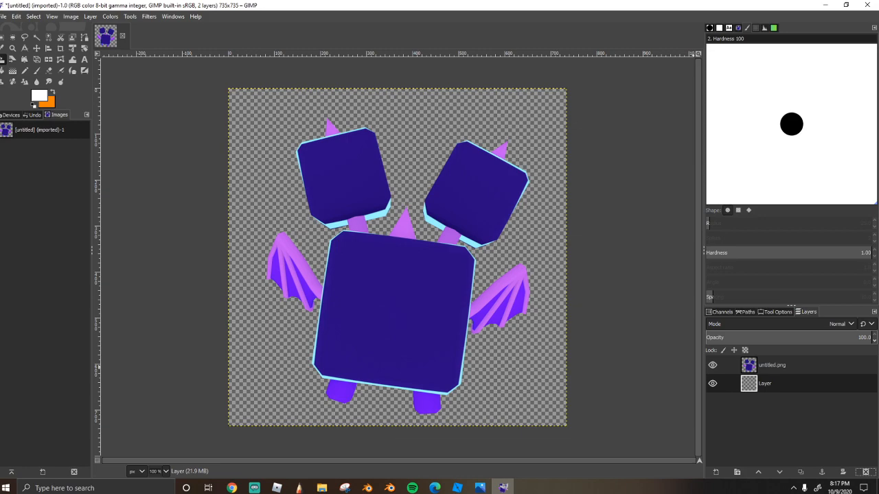
Get the gradient image from the browser again and paste it above the empty layer behind the dragon.
{"action": "key", "text": "alt+Tab"}
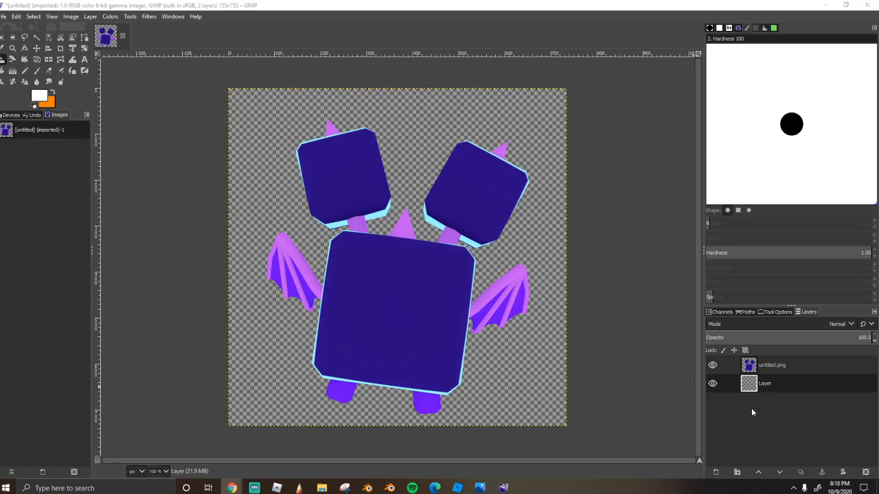
{"action": "right_click", "coordinate": [389, 235]}
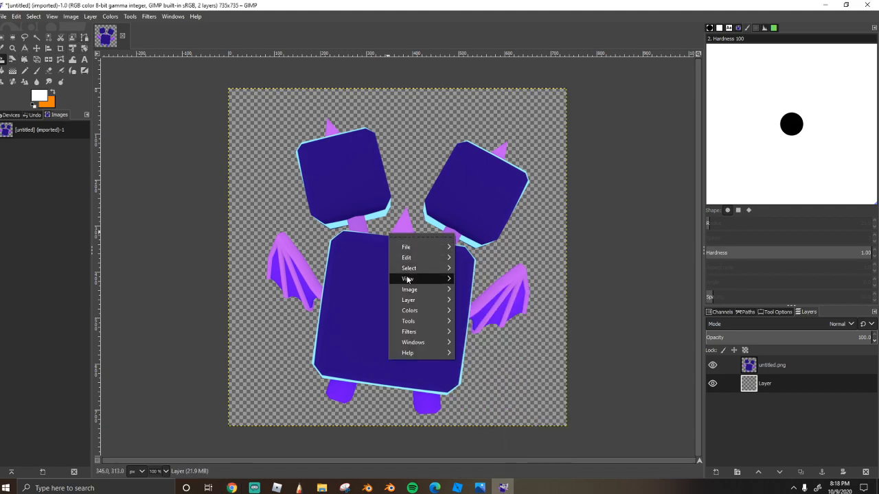
{"action": "mouse_move", "coordinate": [421, 264]}
{"action": "left_click", "coordinate": [480, 285]}
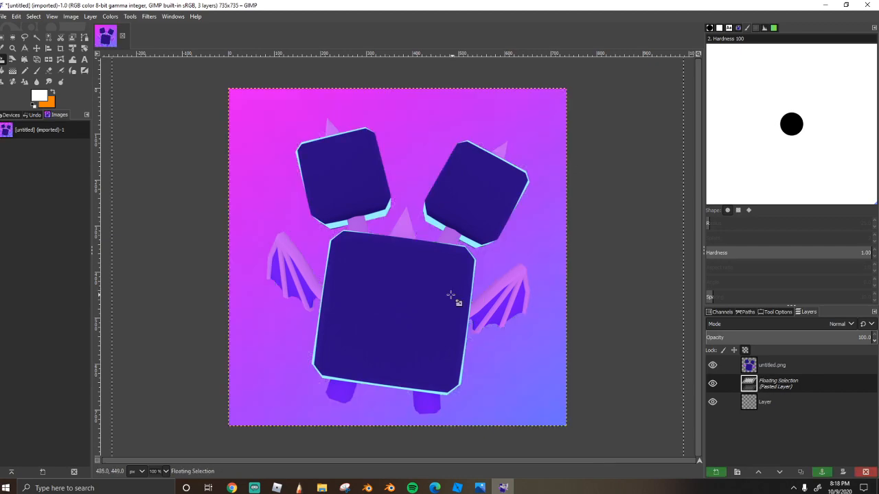
Scale the floating pasted gradient so it fills the whole canvas behind the dragon.
{"action": "left_click", "coordinate": [412, 166]}
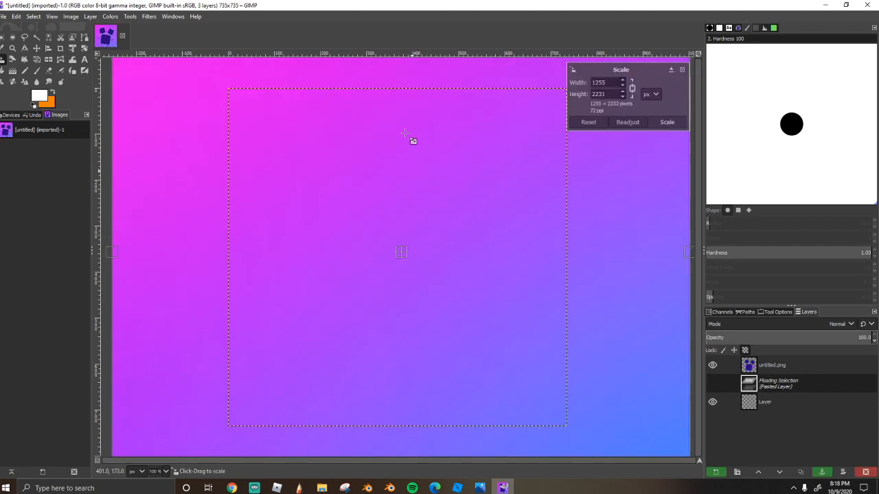
{"action": "left_click_drag", "start_coordinate": [410, 234], "coordinate": [410, 199]}
{"action": "left_click", "coordinate": [666, 122]}
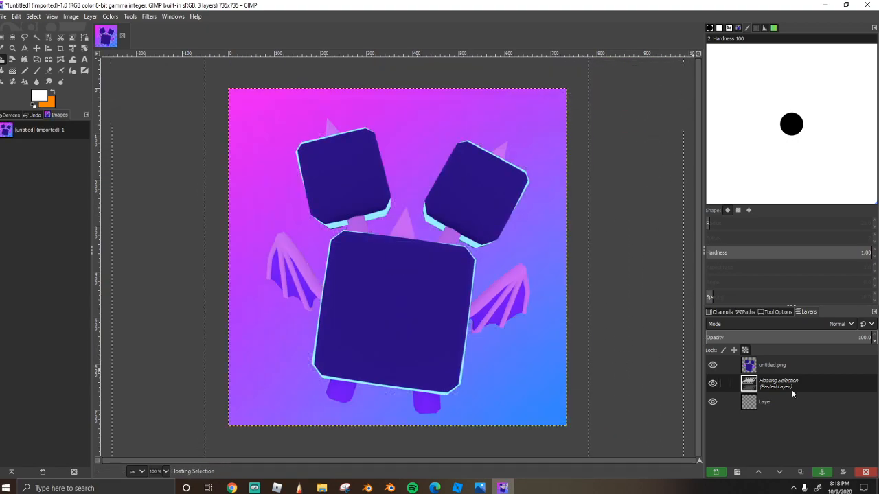
Turn the floating gradient into its own layer and add a transparent 735 × 735 px layer above it.
{"action": "left_click", "coordinate": [715, 472]}
{"action": "left_click", "coordinate": [721, 473]}
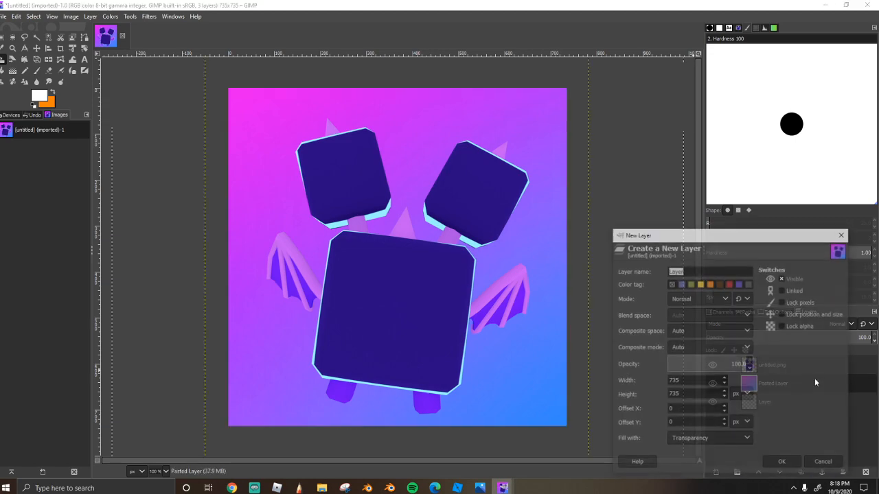
{"action": "left_click", "coordinate": [784, 466]}
Bring in the sunburst image EjFkrucVoAA8pjW.png as a layer beneath the dragon and scale it to about 947 × 723 px.
{"action": "left_click", "coordinate": [321, 488]}
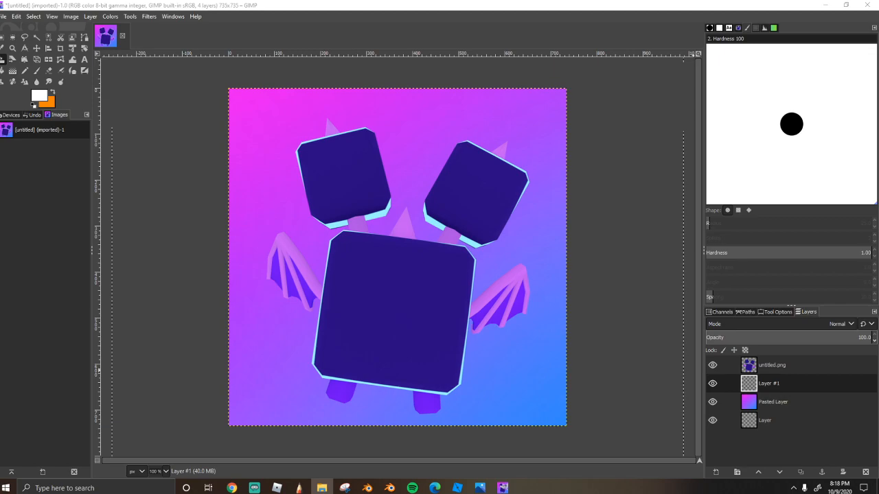
{"action": "left_click_drag", "start_coordinate": [307, 302], "coordinate": [349, 290]}
{"action": "left_click_drag", "start_coordinate": [358, 214], "coordinate": [378, 221]}
{"action": "left_click_drag", "start_coordinate": [405, 262], "coordinate": [393, 254]}
{"action": "left_click", "coordinate": [666, 121]}
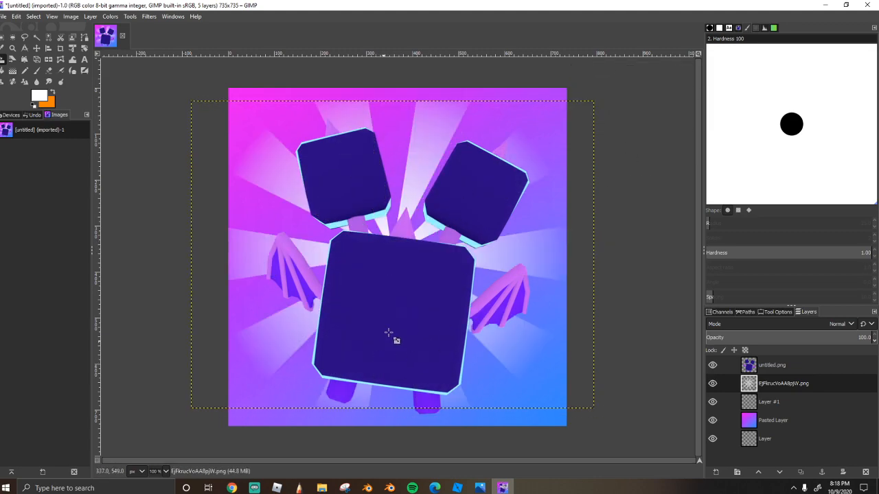
{"action": "left_click", "coordinate": [509, 315]}
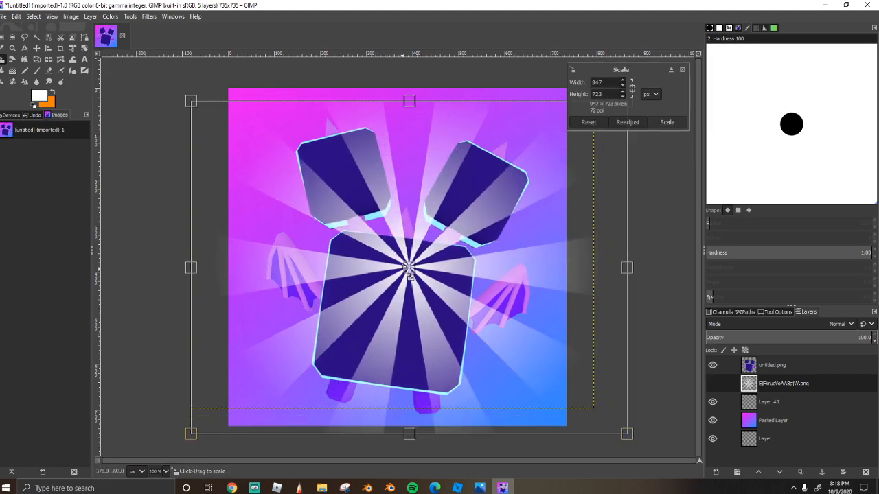
{"action": "left_click", "coordinate": [678, 122]}
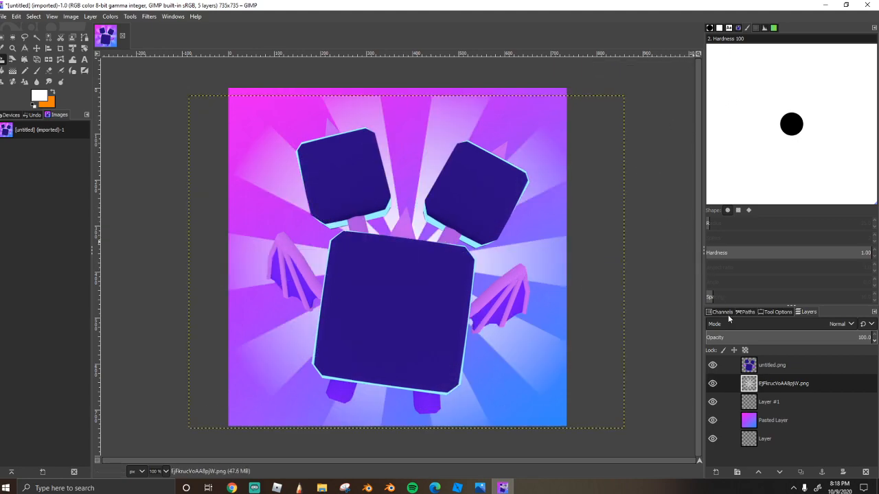
Make the dragon layer untitled.png the active layer.
{"action": "left_click", "coordinate": [769, 368]}
{"action": "right_click", "coordinate": [445, 314]}
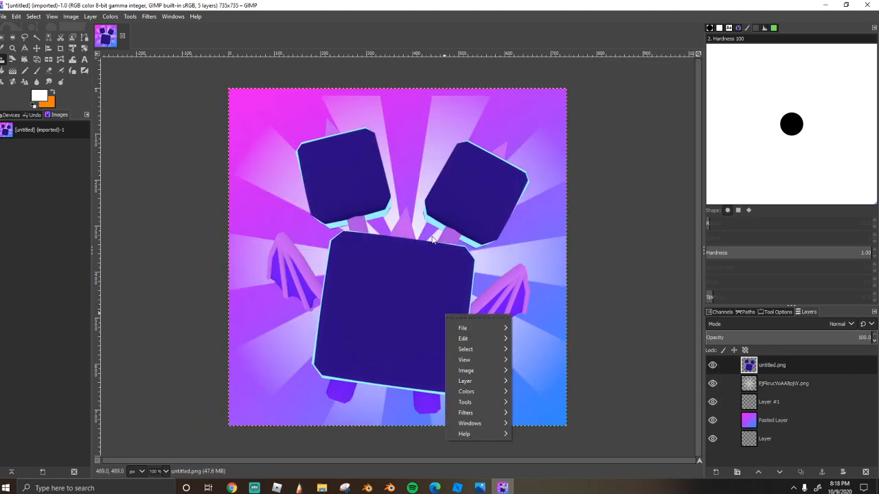
{"action": "left_click", "coordinate": [36, 41]}
{"action": "left_click", "coordinate": [338, 228]}
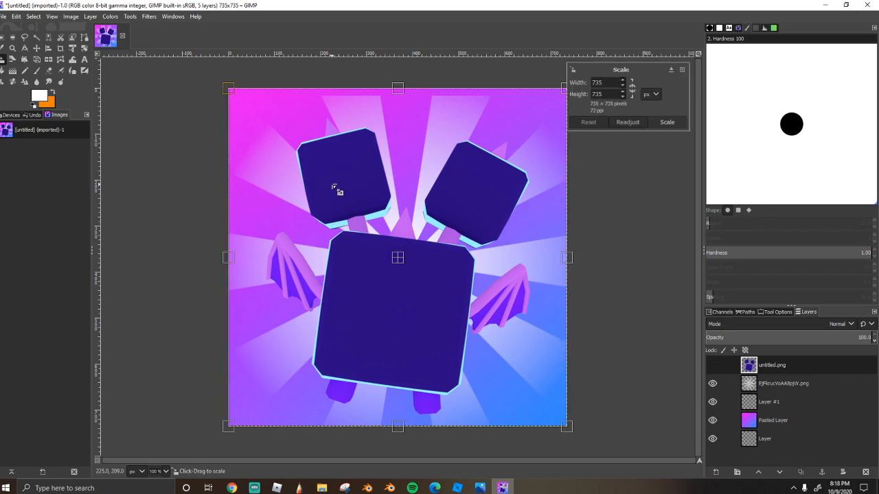
{"action": "left_click", "coordinate": [678, 121]}
Start a Free Select outline on the dragon, tracing the left head's outer edge, the neck and the left wing.
{"action": "left_click", "coordinate": [25, 38]}
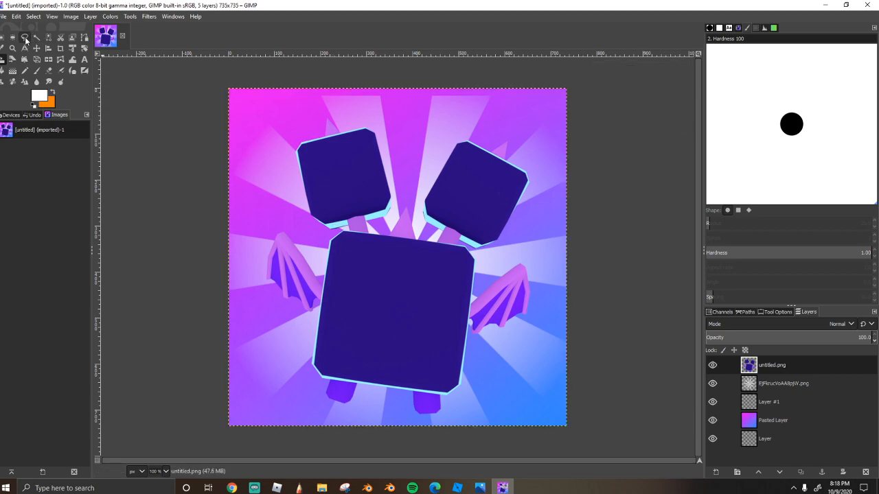
{"action": "left_click", "coordinate": [299, 147]}
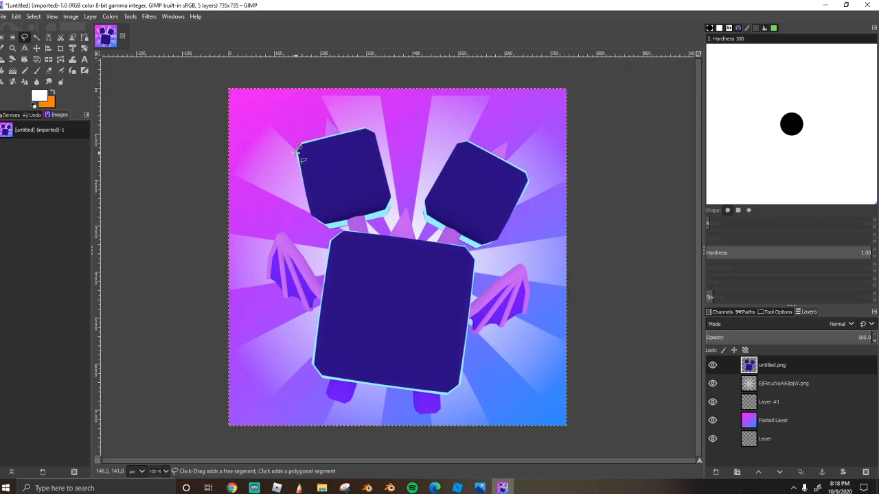
{"action": "left_click_drag", "start_coordinate": [304, 202], "coordinate": [309, 214]}
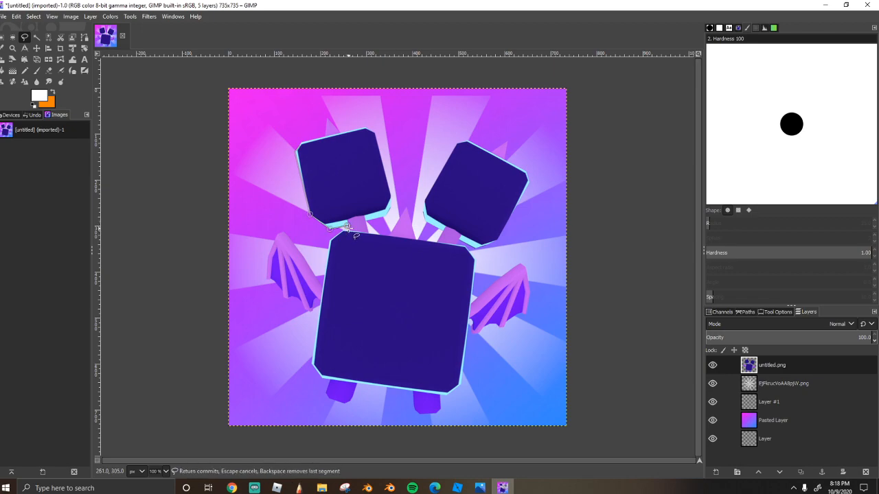
{"action": "left_click", "coordinate": [339, 231]}
{"action": "left_click", "coordinate": [329, 238]}
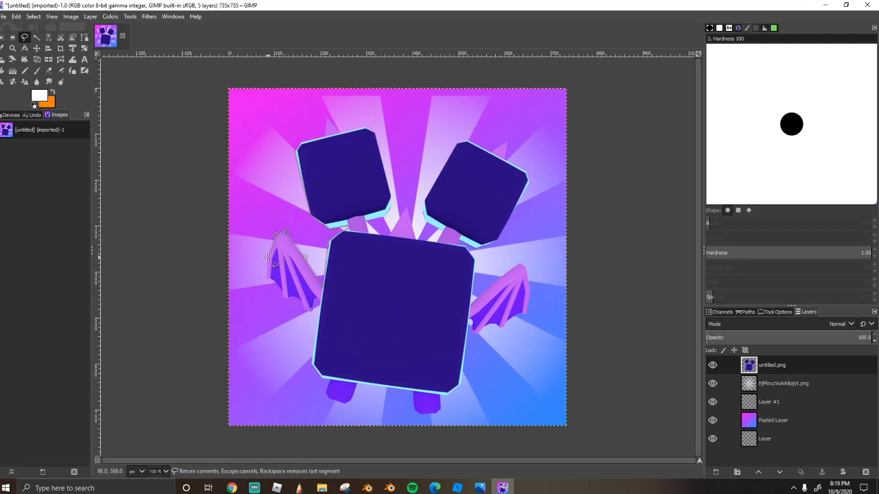
{"action": "left_click", "coordinate": [265, 280]}
{"action": "left_click", "coordinate": [291, 298]}
{"action": "left_click", "coordinate": [320, 300]}
Continue the Free Select outline down the left side of the body, around the feet and up to the right wing.
{"action": "left_click", "coordinate": [329, 380]}
{"action": "left_click", "coordinate": [326, 394]}
{"action": "left_click", "coordinate": [329, 402]}
{"action": "left_click", "coordinate": [347, 405]}
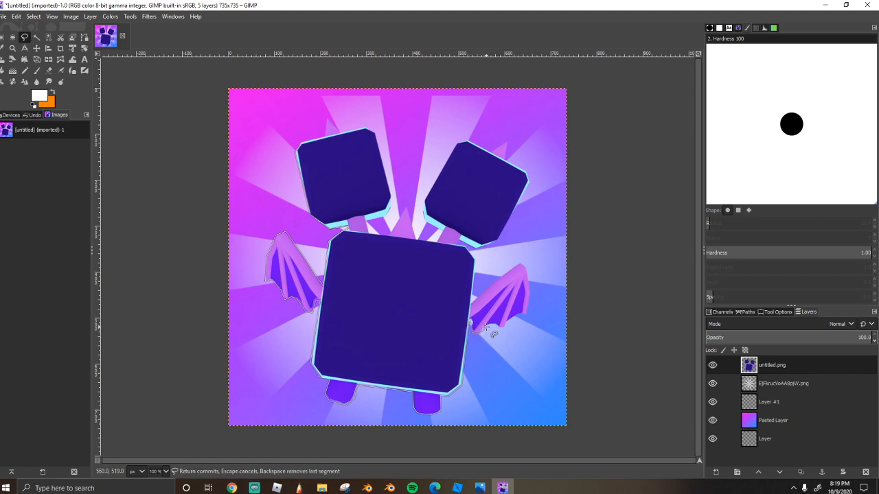
Extend the Free Select outline around the right wing and the right head.
{"action": "left_click", "coordinate": [501, 328]}
{"action": "left_click", "coordinate": [499, 276]}
{"action": "left_click", "coordinate": [477, 250]}
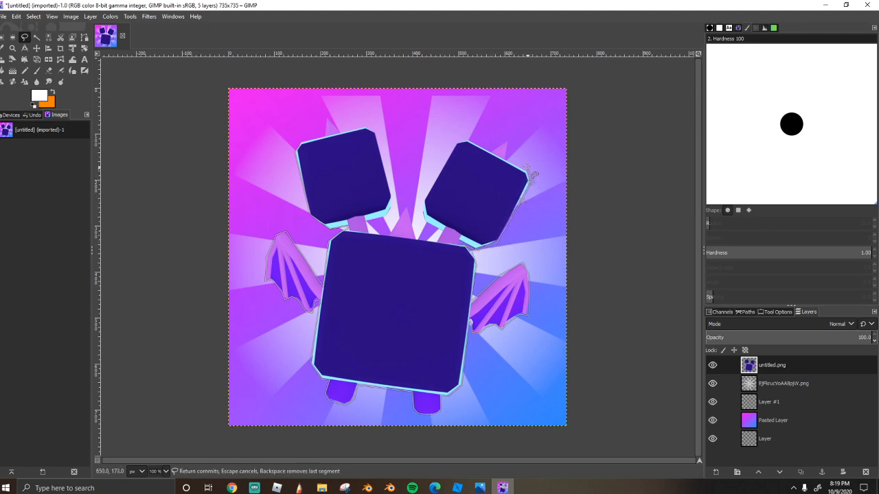
{"action": "left_click", "coordinate": [526, 171]}
{"action": "left_click", "coordinate": [422, 203]}
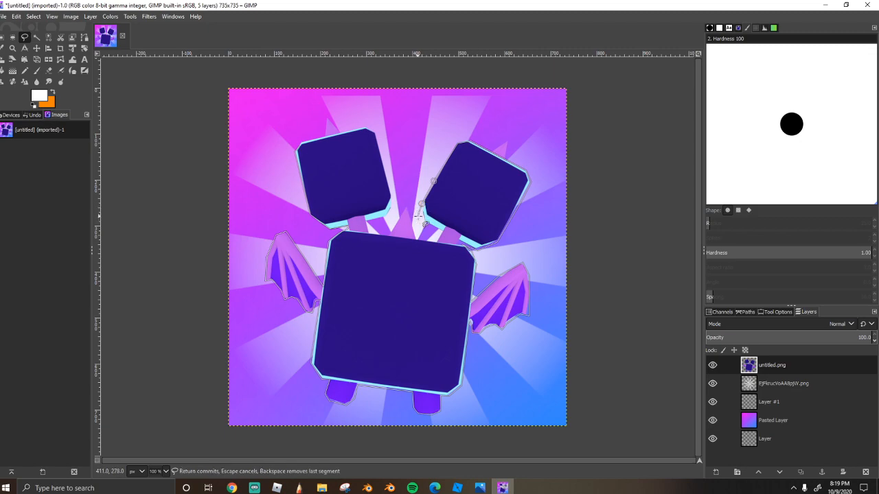
{"action": "left_click", "coordinate": [431, 226]}
Trace the centre spike and the rest of the left head, closing the Free Select outline at its starting point.
{"action": "left_click", "coordinate": [419, 239]}
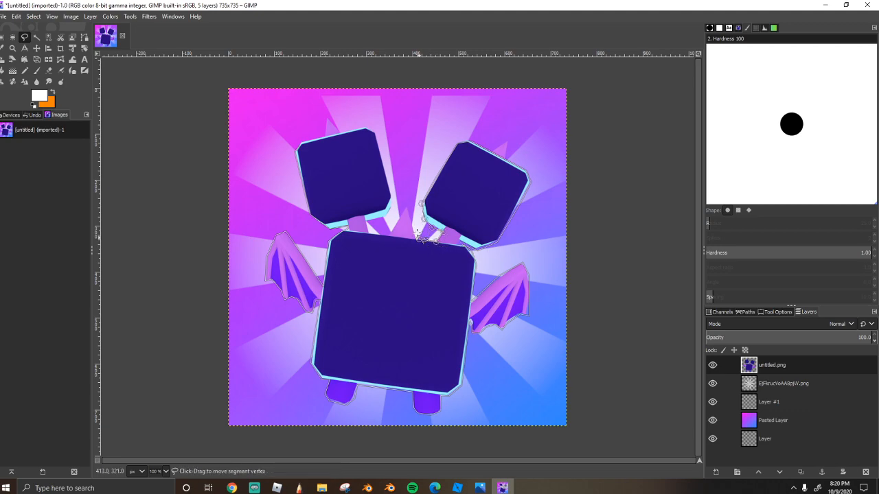
{"action": "left_click", "coordinate": [407, 207]}
{"action": "left_click", "coordinate": [389, 235]}
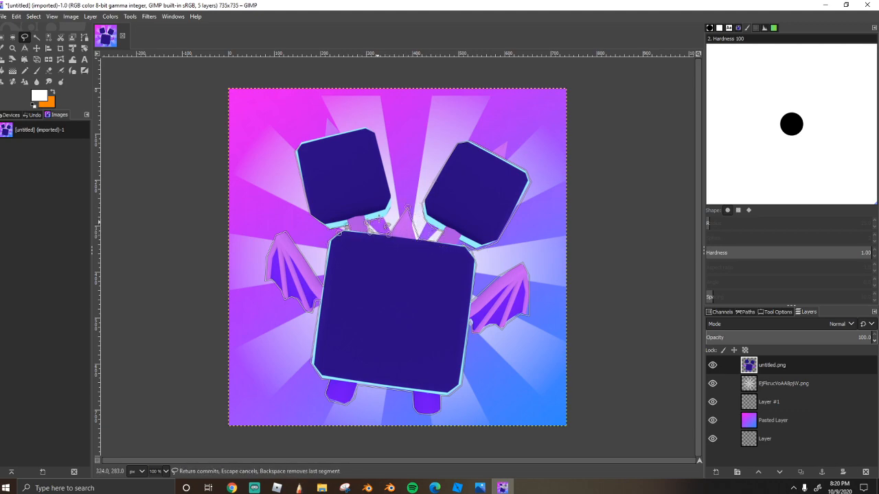
{"action": "left_click", "coordinate": [385, 217]}
{"action": "left_click", "coordinate": [391, 209]}
{"action": "left_click", "coordinate": [391, 197]}
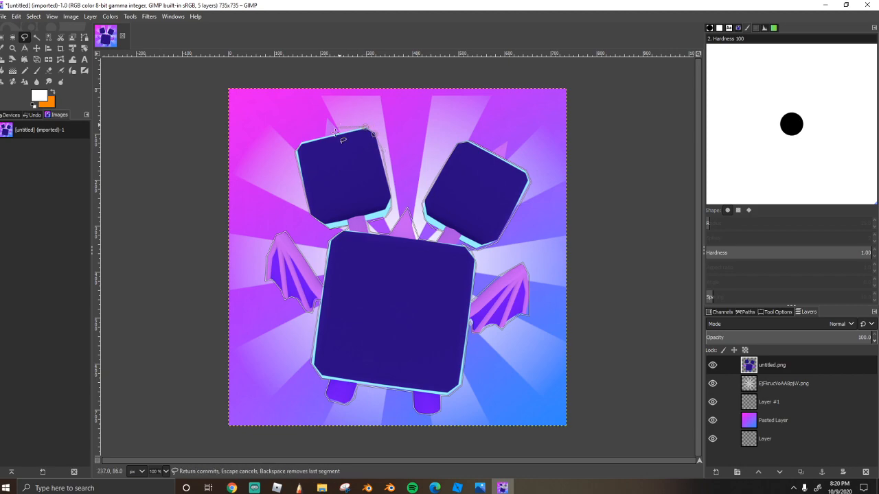
{"action": "left_click", "coordinate": [301, 146]}
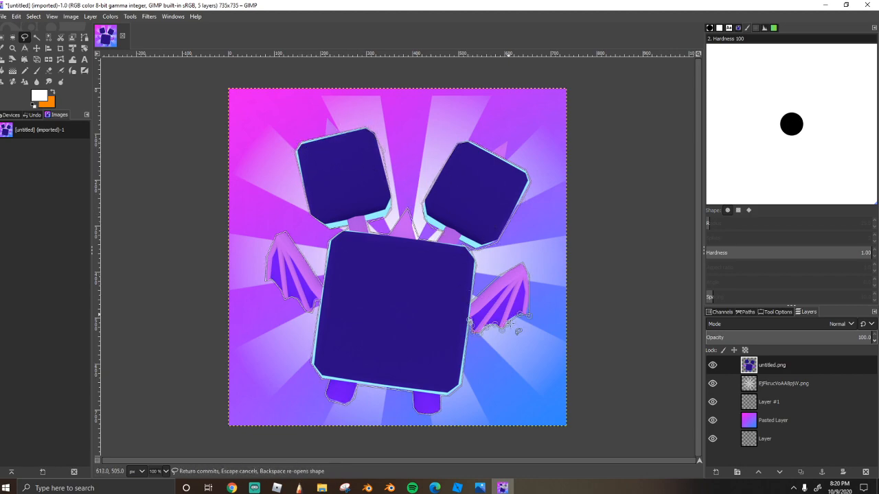
Invert the selection so it covers everything outside the dragon, and activate the Airbrush tool.
{"action": "right_click", "coordinate": [483, 310]}
{"action": "mouse_move", "coordinate": [516, 344]}
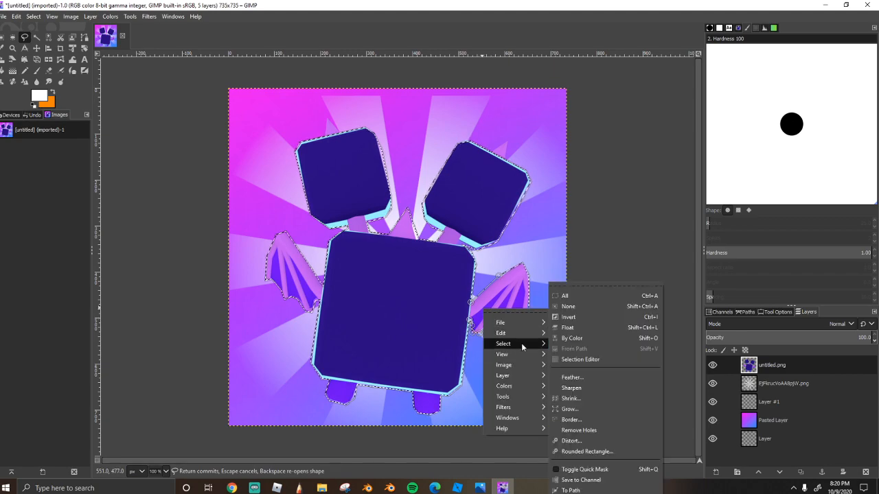
{"action": "left_click", "coordinate": [568, 316]}
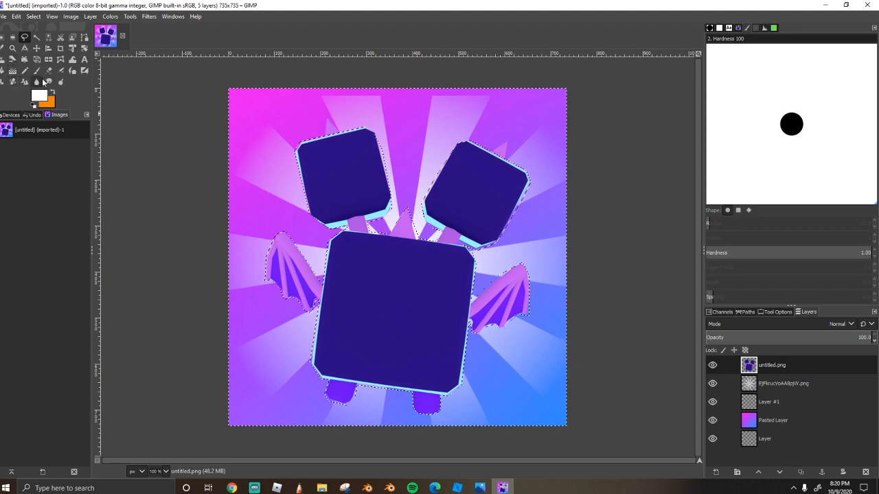
{"action": "left_click", "coordinate": [61, 71]}
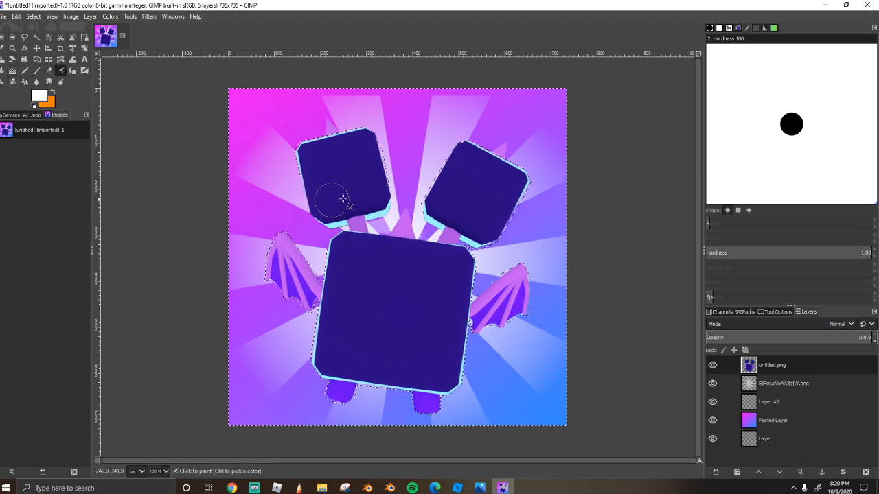
Try airbrushing white on the background around the right head.
{"action": "mouse_move", "coordinate": [480, 177]}
{"action": "left_mouse_down"}
{"action": "mouse_move", "coordinate": [466, 186]}
{"action": "mouse_move", "coordinate": [489, 272]}
{"action": "mouse_move", "coordinate": [526, 252]}
{"action": "mouse_move", "coordinate": [487, 277]}
{"action": "left_mouse_up"}
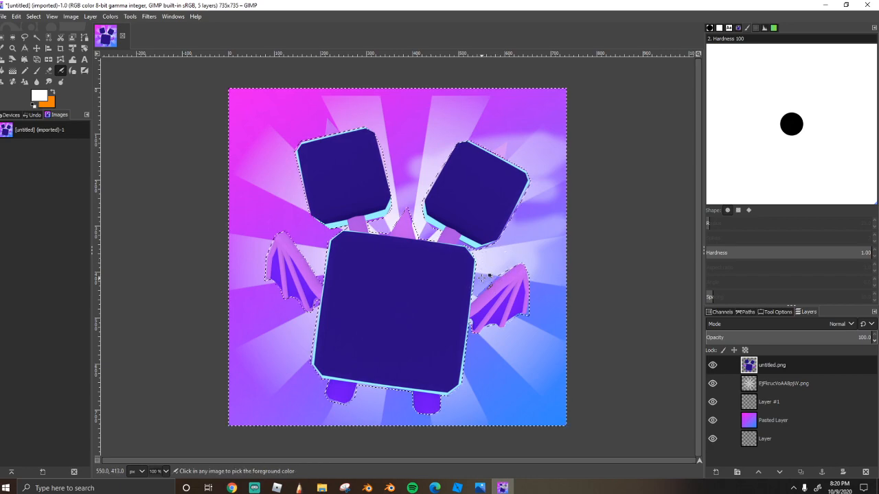
{"action": "key", "text": "ctrl+z"}
Set the Airbrush to hardness 56, opacity 41.4 and size 444.
{"action": "left_click", "coordinate": [775, 312]}
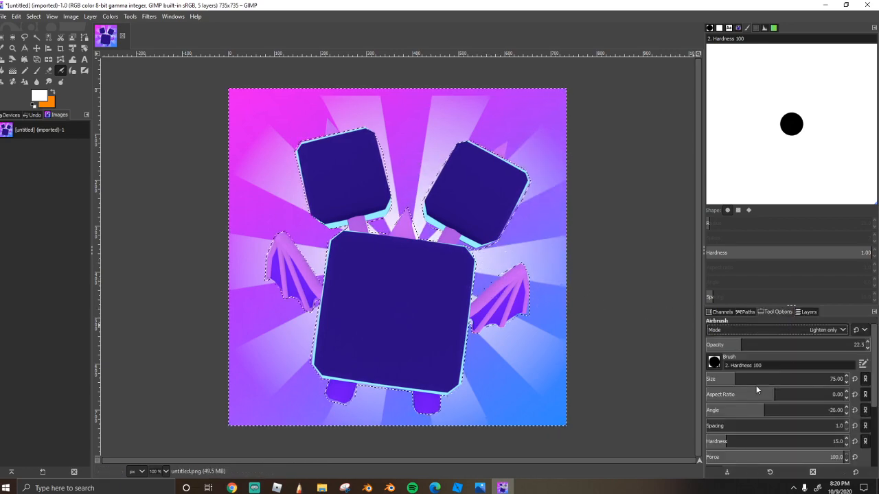
{"action": "left_click_drag", "start_coordinate": [734, 443], "coordinate": [832, 442]}
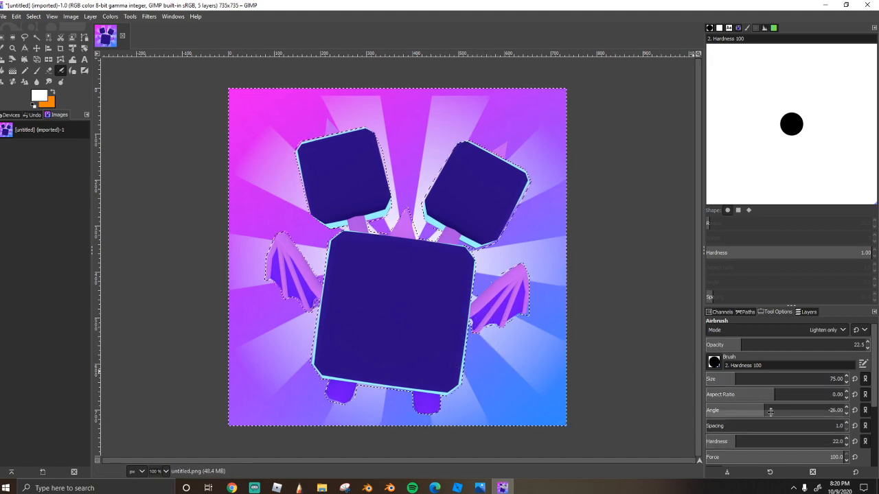
{"action": "mouse_move", "coordinate": [737, 439]}
{"action": "left_mouse_down"}
{"action": "mouse_move", "coordinate": [802, 437]}
{"action": "mouse_move", "coordinate": [783, 437]}
{"action": "left_mouse_up"}
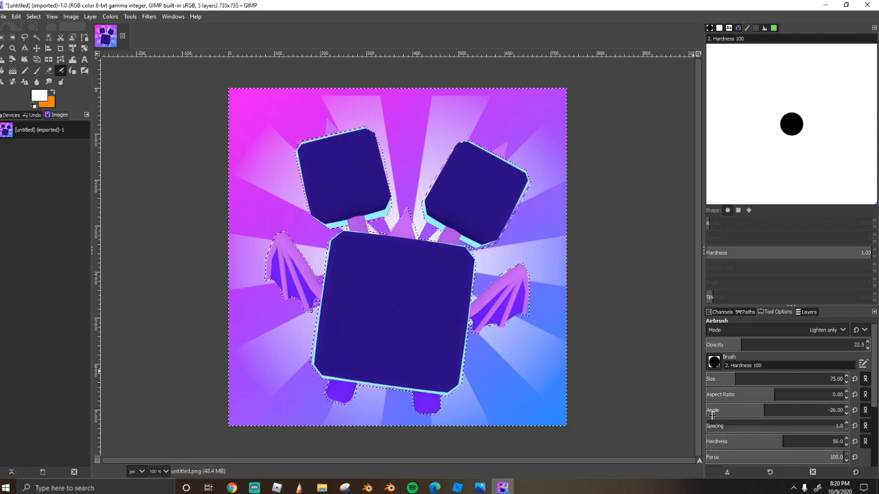
{"action": "key", "text": "ctrl+z"}
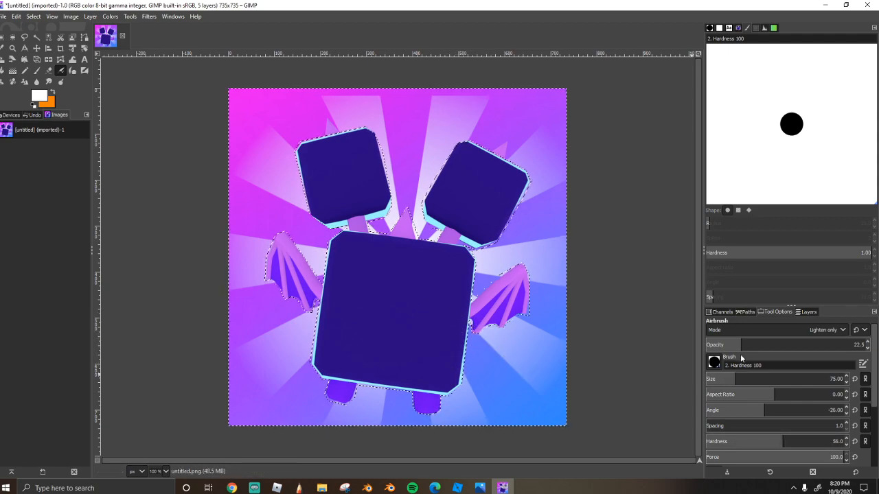
{"action": "mouse_move", "coordinate": [739, 347]}
{"action": "left_mouse_down"}
{"action": "mouse_move", "coordinate": [801, 347]}
{"action": "mouse_move", "coordinate": [771, 346]}
{"action": "left_mouse_up"}
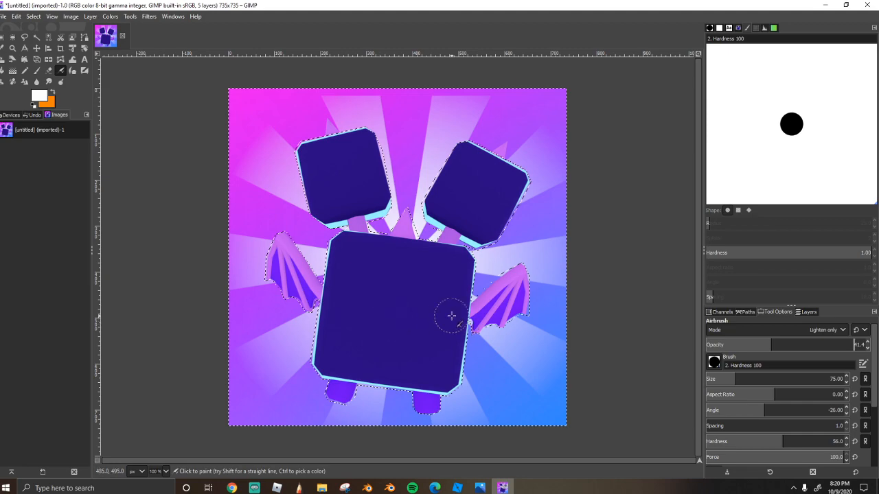
{"action": "left_click_drag", "start_coordinate": [762, 380], "coordinate": [792, 379]}
Airbrush a soft white glow onto the background around the dragon's body and bring back the layer list.
{"action": "left_click", "coordinate": [481, 354]}
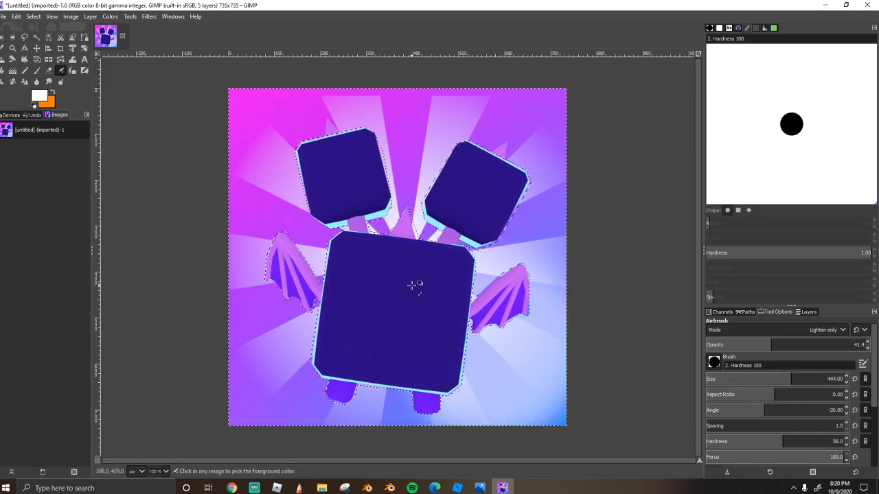
{"action": "key", "text": "ctrl+z"}
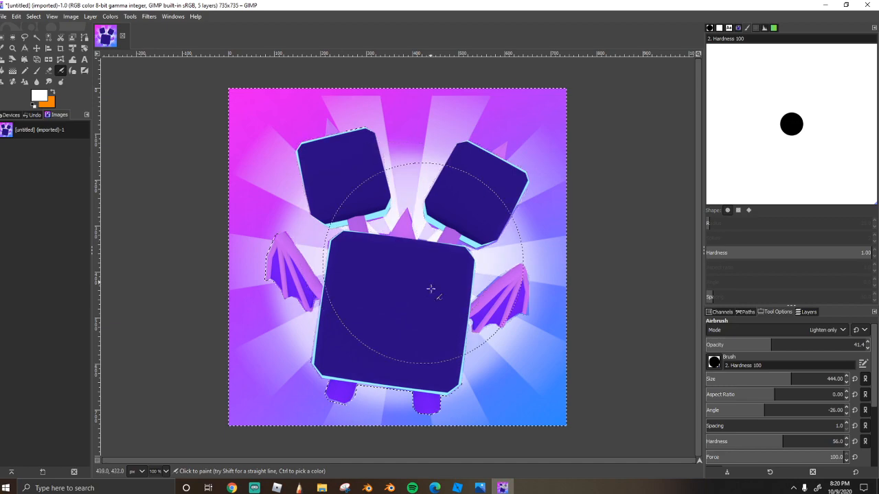
{"action": "left_click", "coordinate": [803, 312]}
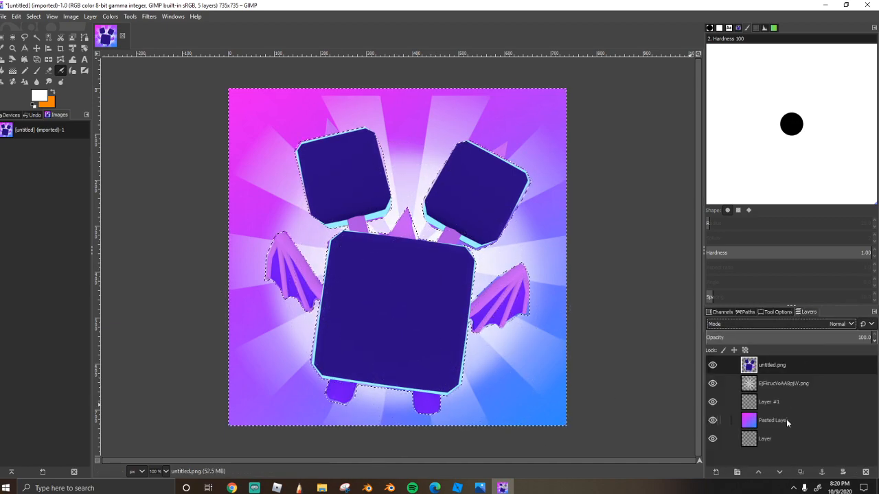
Clear the selection and add the sparkle image EjFkrvRX0AADne_.png as a new layer above the dragon.
{"action": "right_click", "coordinate": [418, 284]}
{"action": "mouse_move", "coordinate": [443, 318]}
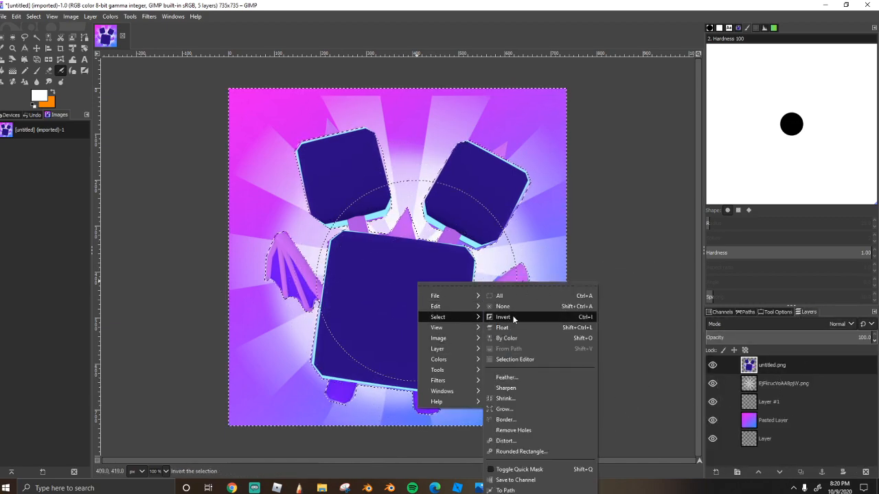
{"action": "left_click", "coordinate": [512, 305]}
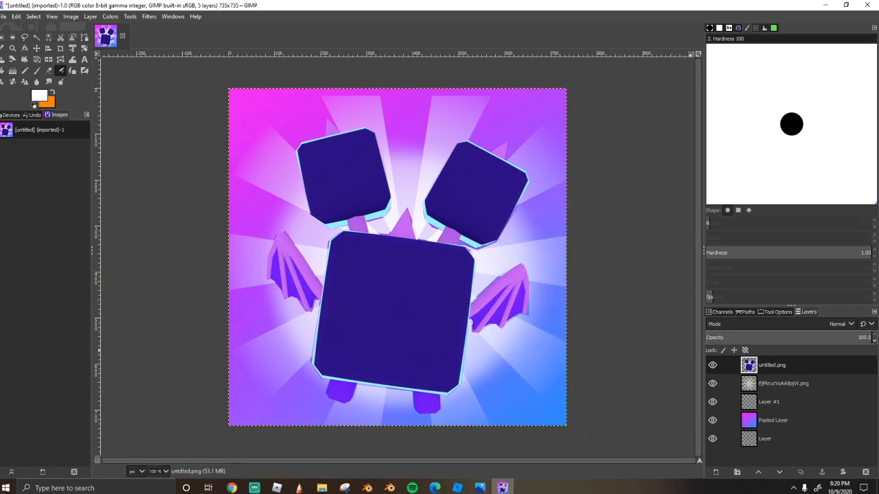
{"action": "left_click_drag", "start_coordinate": [761, 390], "coordinate": [394, 284]}
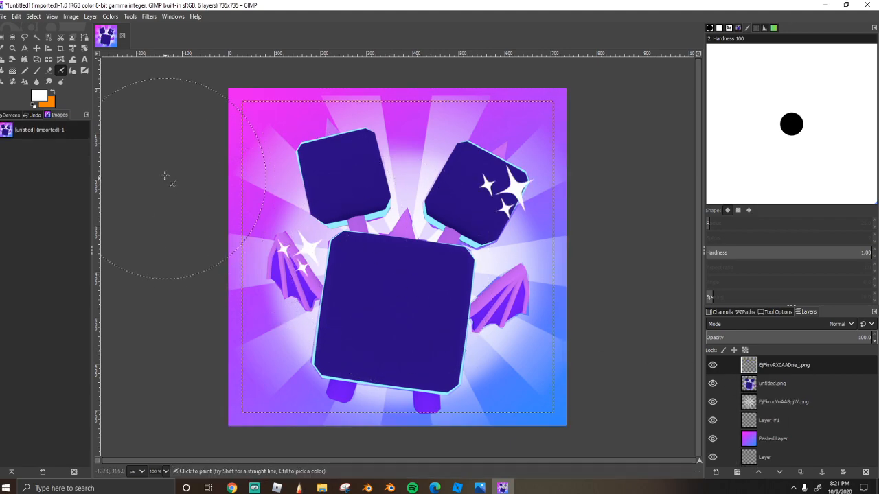
Move and scale down the sparkle layer so its sparkles sit between the two heads and beside the left head.
{"action": "left_click", "coordinate": [37, 48]}
{"action": "mouse_move", "coordinate": [399, 257]}
{"action": "left_mouse_down"}
{"action": "mouse_move", "coordinate": [399, 239]}
{"action": "mouse_move", "coordinate": [397, 246]}
{"action": "left_mouse_up"}
{"action": "key", "text": "ctrl+z"}
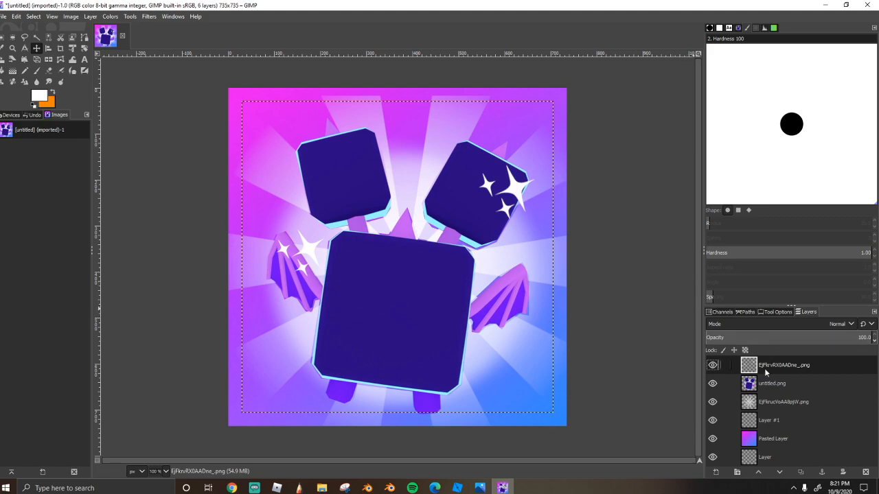
{"action": "left_click_drag", "start_coordinate": [522, 195], "coordinate": [504, 134]}
{"action": "left_click", "coordinate": [3, 61]}
{"action": "left_click_drag", "start_coordinate": [271, 189], "coordinate": [331, 201]}
{"action": "left_click_drag", "start_coordinate": [408, 222], "coordinate": [334, 210]}
{"action": "left_click", "coordinate": [667, 122]}
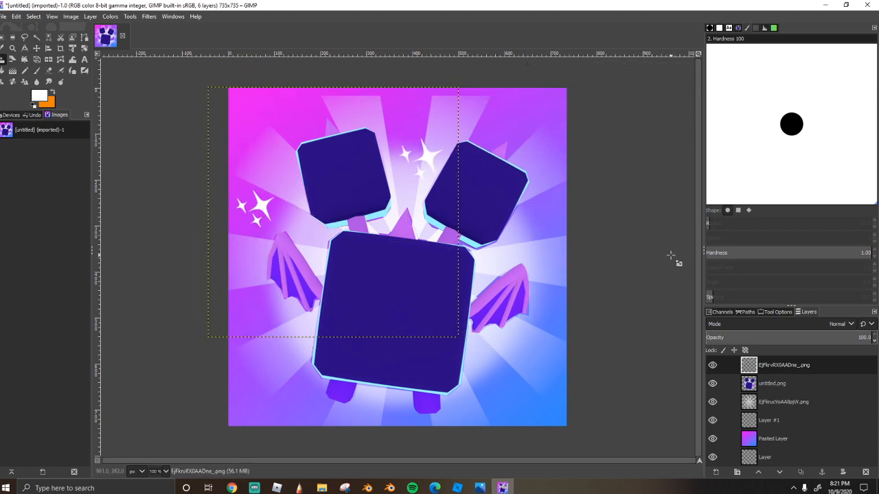
{"action": "left_click", "coordinate": [24, 36]}
{"action": "mouse_move", "coordinate": [381, 113]}
{"action": "left_mouse_down"}
{"action": "mouse_move", "coordinate": [411, 206]}
{"action": "mouse_move", "coordinate": [415, 118]}
{"action": "mouse_move", "coordinate": [367, 127]}
{"action": "mouse_move", "coordinate": [333, 156]}
{"action": "left_mouse_up"}
{"action": "right_click", "coordinate": [332, 157]}
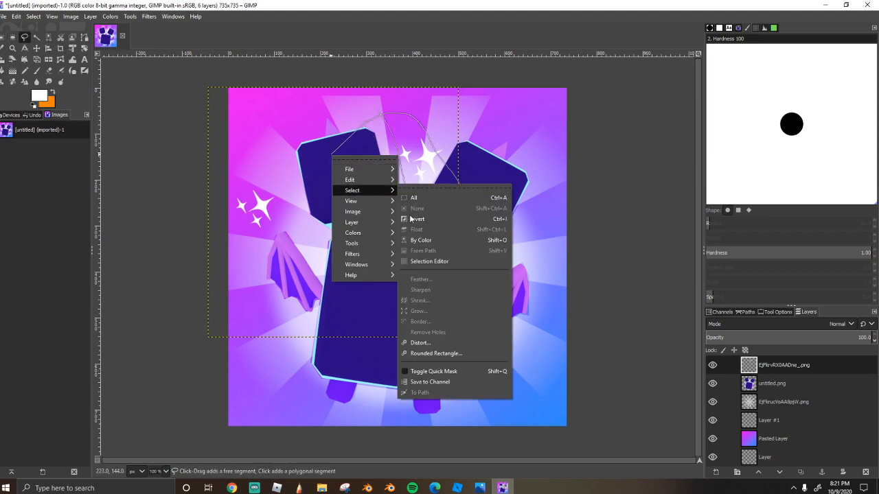
{"action": "left_click", "coordinate": [260, 291]}
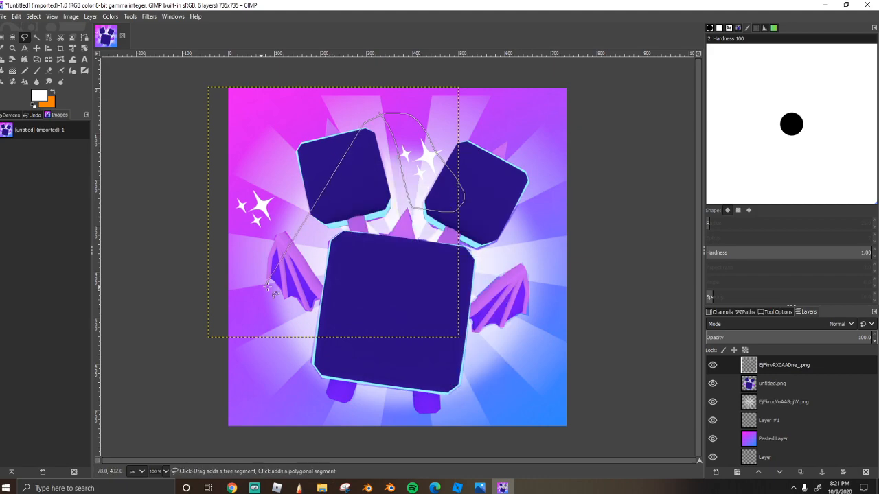
{"action": "right_click", "coordinate": [314, 292]}
{"action": "mouse_move", "coordinate": [340, 328]}
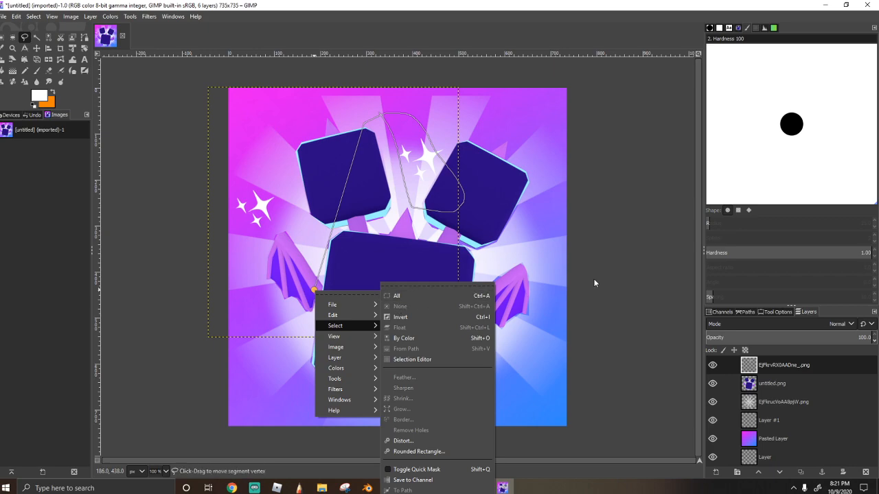
{"action": "left_click", "coordinate": [421, 242]}
{"action": "left_click", "coordinate": [413, 208]}
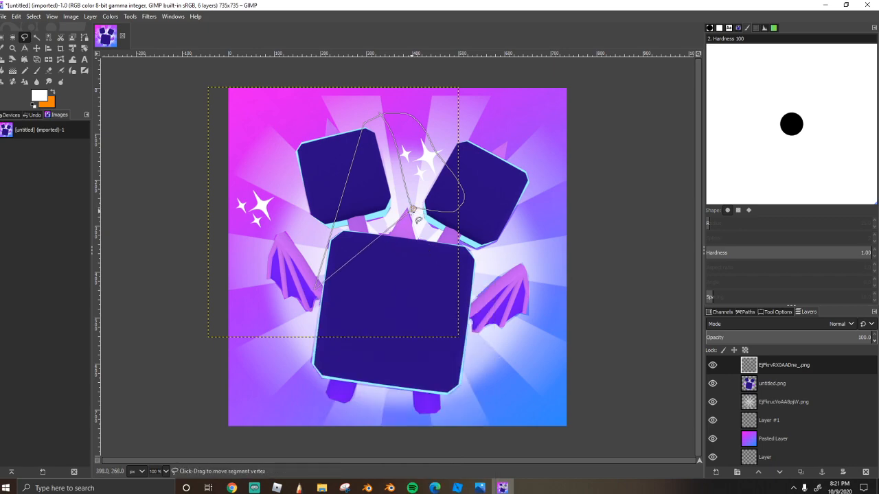
{"action": "left_click", "coordinate": [392, 251]}
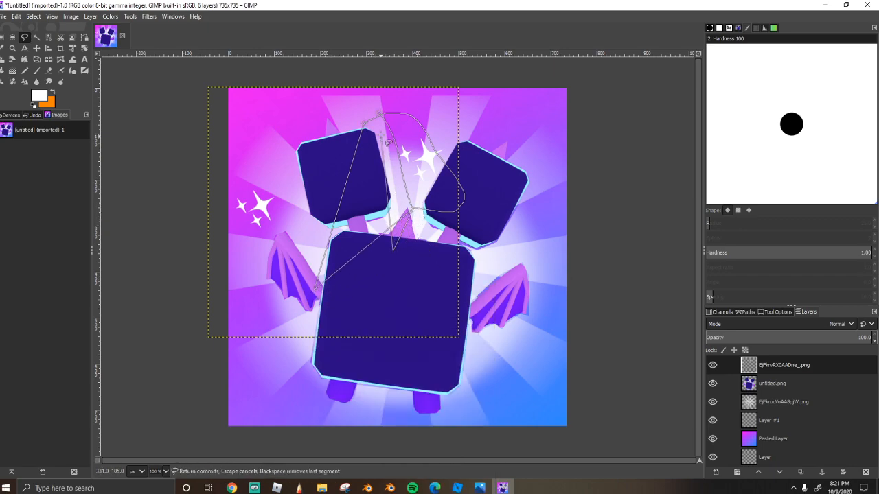
{"action": "left_click", "coordinate": [380, 114]}
{"action": "right_click", "coordinate": [397, 200]}
{"action": "mouse_move", "coordinate": [417, 233]}
{"action": "left_click", "coordinate": [482, 251]}
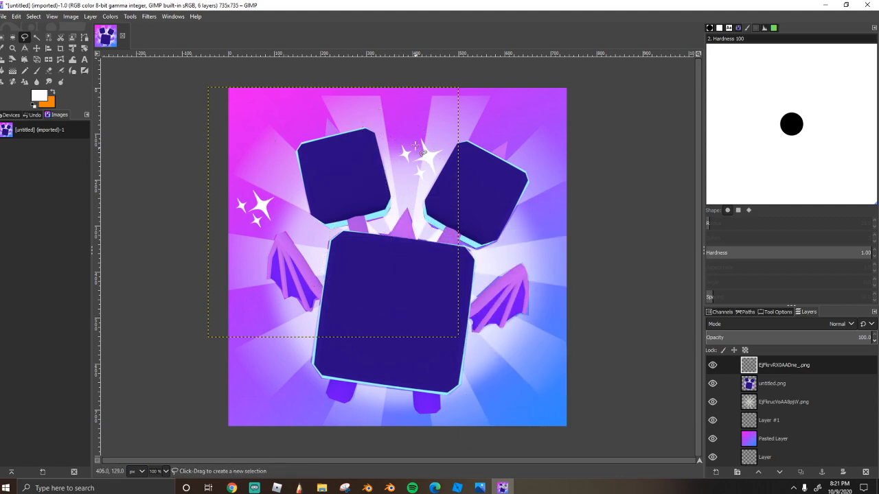
Draw a closed freehand selection around the sparkles between the two heads.
{"action": "left_click_drag", "start_coordinate": [392, 140], "coordinate": [418, 198]}
{"action": "left_click_drag", "start_coordinate": [452, 140], "coordinate": [400, 121]}
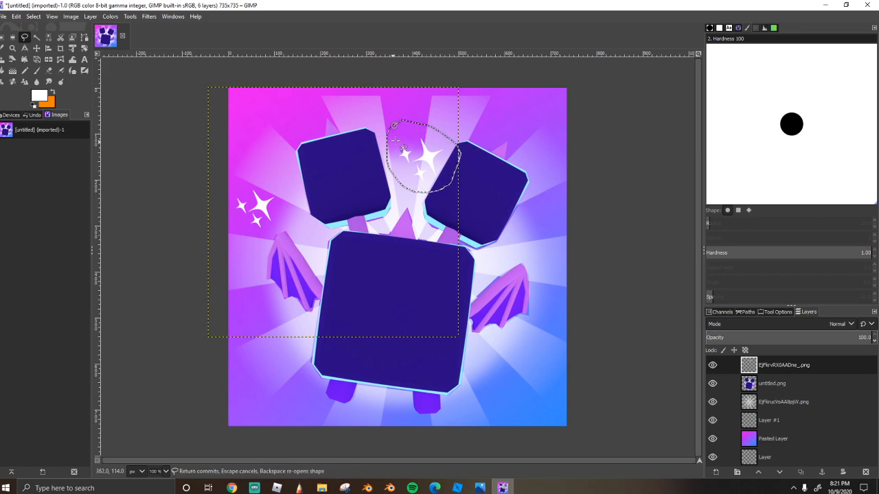
{"action": "right_click", "coordinate": [401, 142]}
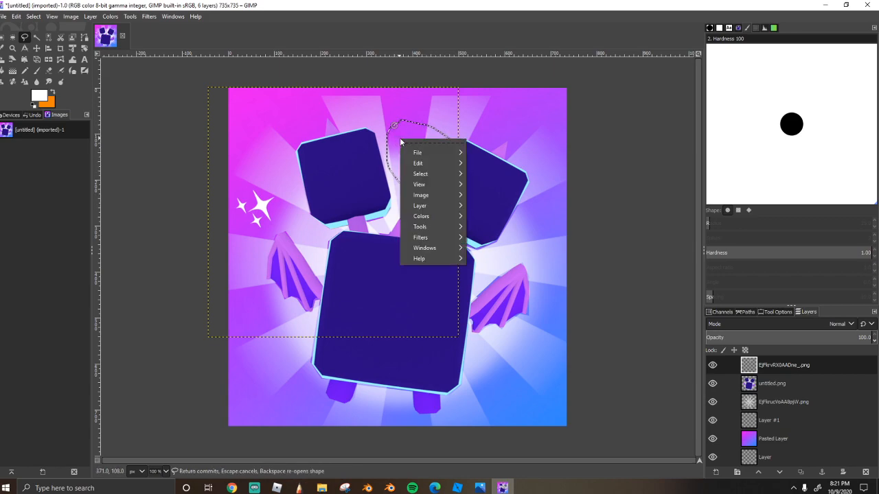
Duplicate the sparkle layer and move the copy so its sparkles sit at the dragon's feet and below the right wing.
{"action": "left_click", "coordinate": [784, 367]}
{"action": "right_click", "coordinate": [783, 366]}
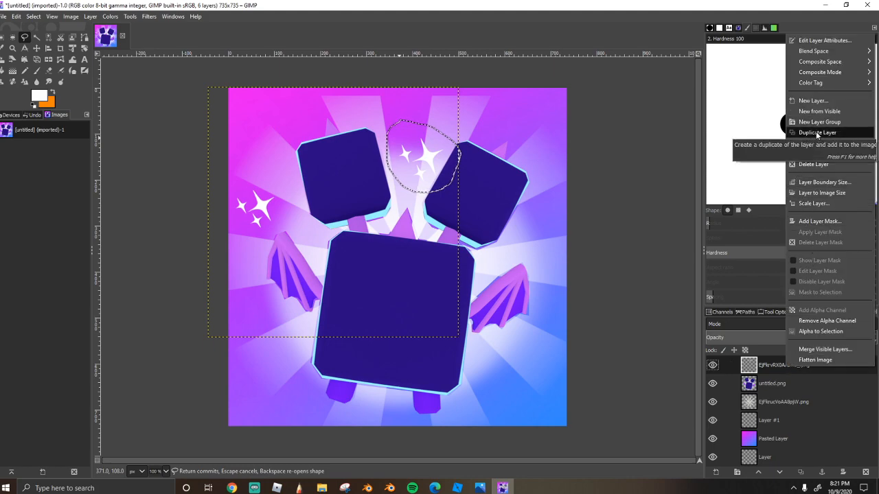
{"action": "left_click", "coordinate": [816, 133]}
{"action": "key", "text": "m"}
{"action": "left_click_drag", "start_coordinate": [432, 168], "coordinate": [540, 365]}
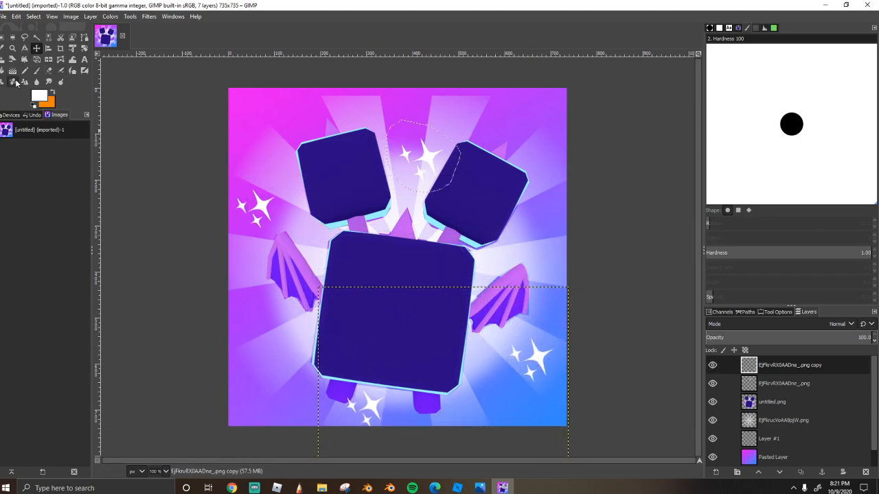
Set the Eraser to size 50 and hardness 100, and bring back the layer list.
{"action": "left_click", "coordinate": [48, 71]}
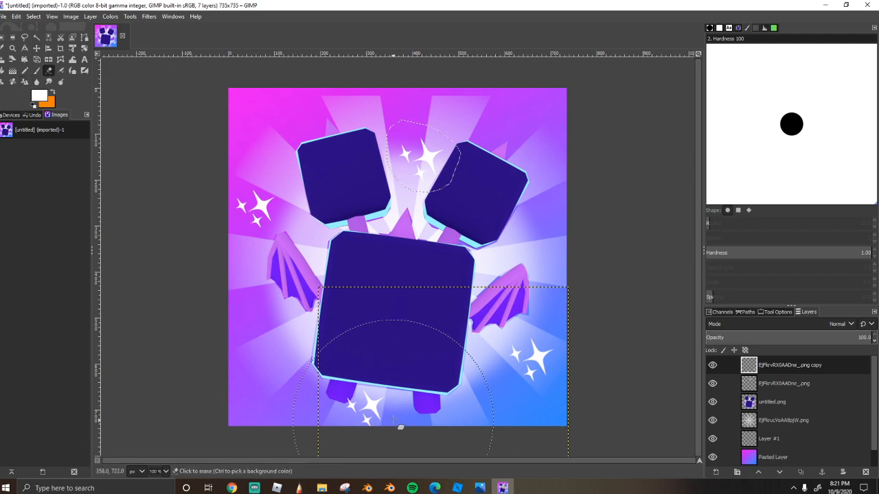
{"action": "left_click", "coordinate": [775, 313]}
{"action": "mouse_move", "coordinate": [771, 443]}
{"action": "left_mouse_down"}
{"action": "mouse_move", "coordinate": [866, 441]}
{"action": "mouse_move", "coordinate": [851, 441]}
{"action": "left_mouse_up"}
{"action": "left_click_drag", "start_coordinate": [786, 379], "coordinate": [732, 382]}
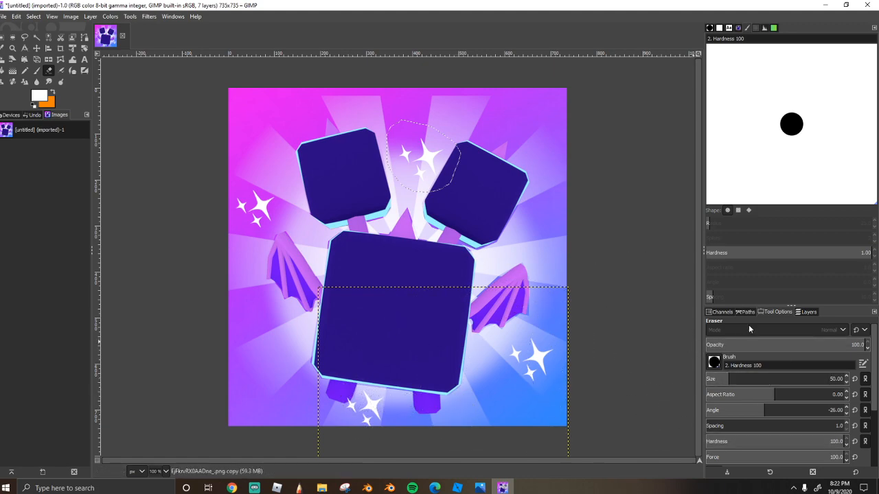
{"action": "left_click", "coordinate": [805, 312]}
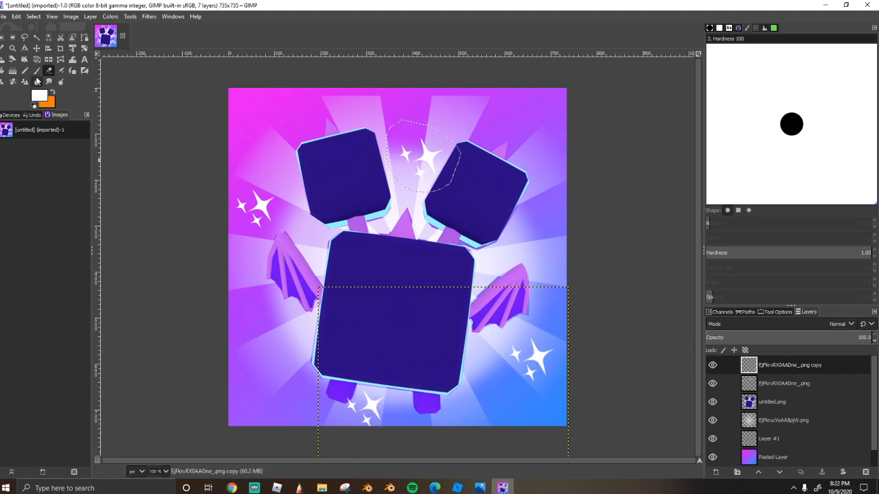
Set the foreground color to white and the background to black, and create a new transparent 735 × 735 px layer.
{"action": "left_click", "coordinate": [35, 106]}
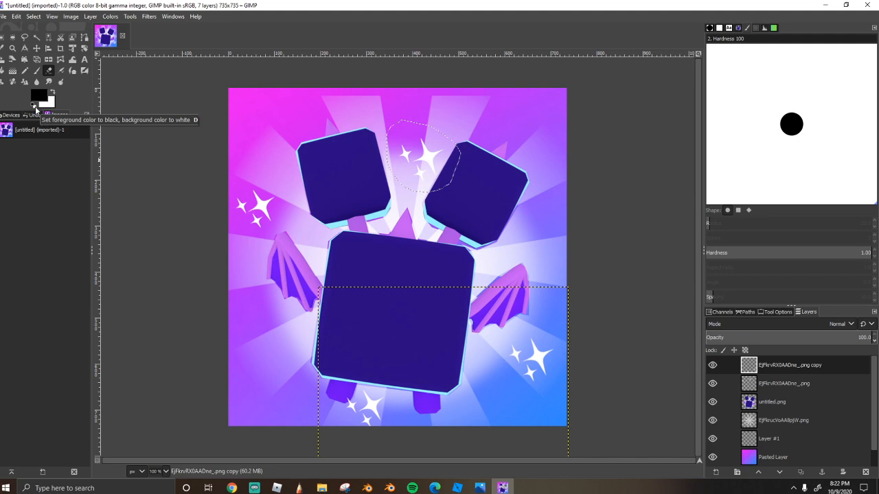
{"action": "left_click", "coordinate": [53, 93]}
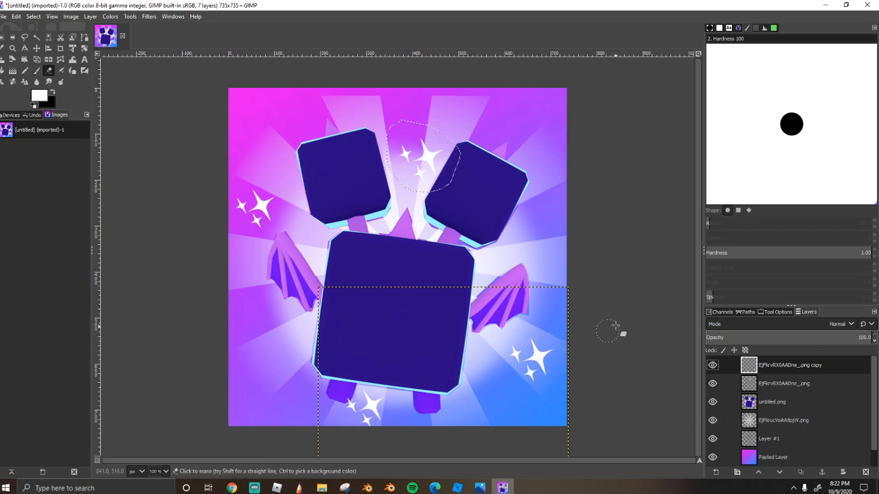
{"action": "left_click", "coordinate": [716, 474]}
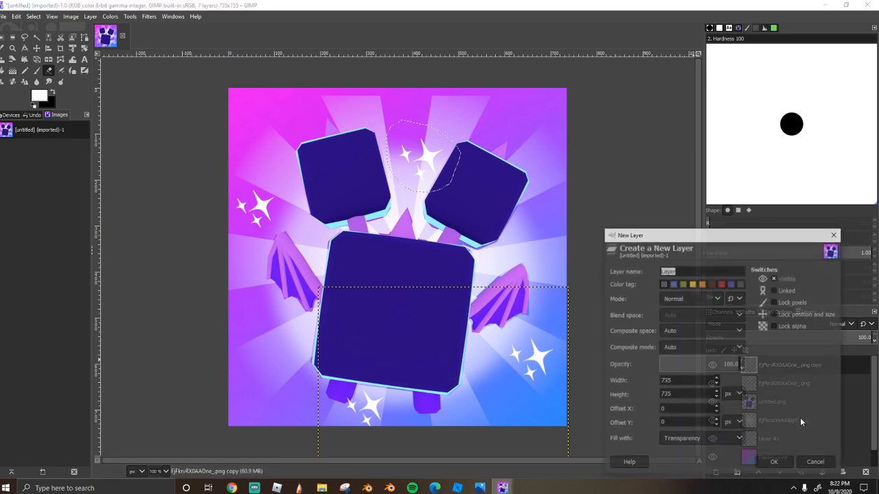
{"action": "left_click", "coordinate": [775, 465]}
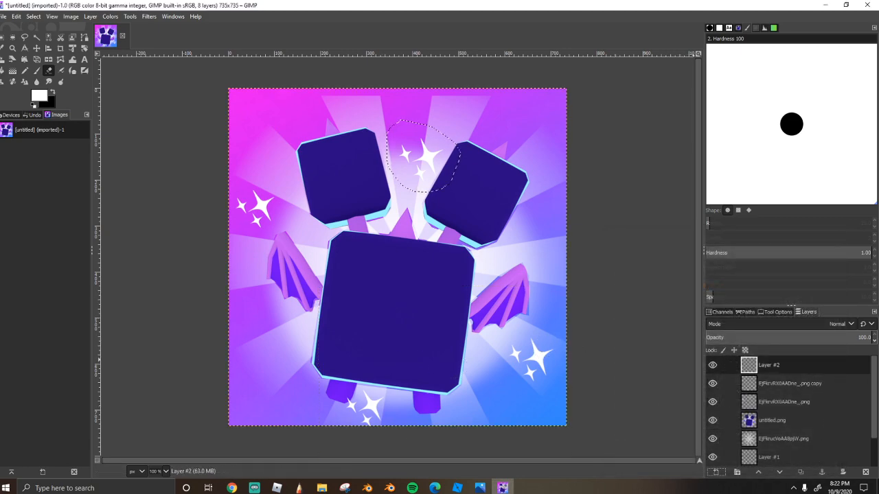
Add the dragon face image as a new top layer, try to scale it, and reset the scaling.
{"action": "left_click_drag", "start_coordinate": [878, 306], "coordinate": [367, 319]}
{"action": "left_click", "coordinate": [12, 59]}
{"action": "left_click", "coordinate": [410, 278]}
{"action": "left_click_drag", "start_coordinate": [410, 277], "coordinate": [415, 278]}
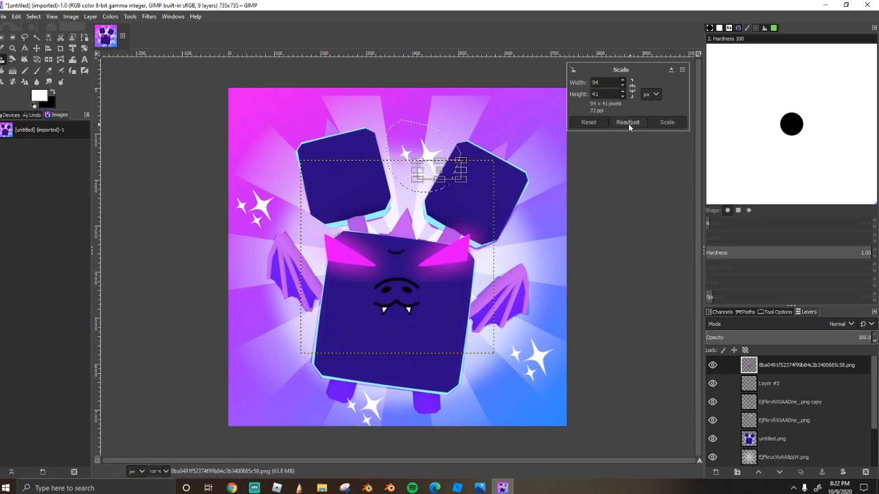
{"action": "left_click", "coordinate": [589, 122]}
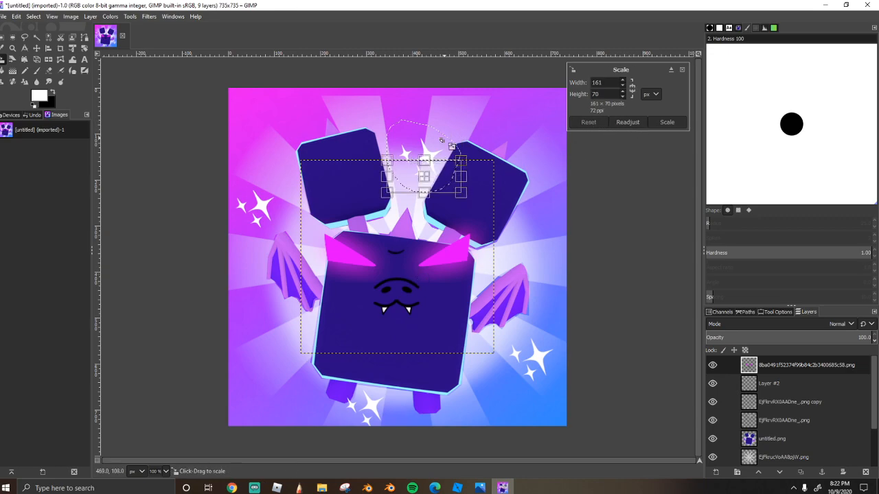
Clear the selection and scale the face layer to 338 × 338 px, positioned on the dragon's body block.
{"action": "right_click", "coordinate": [425, 134]}
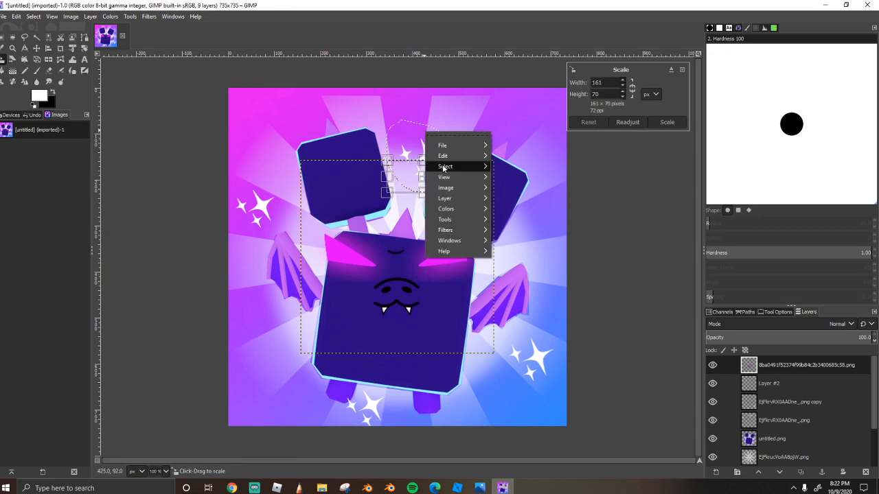
{"action": "mouse_move", "coordinate": [443, 168]}
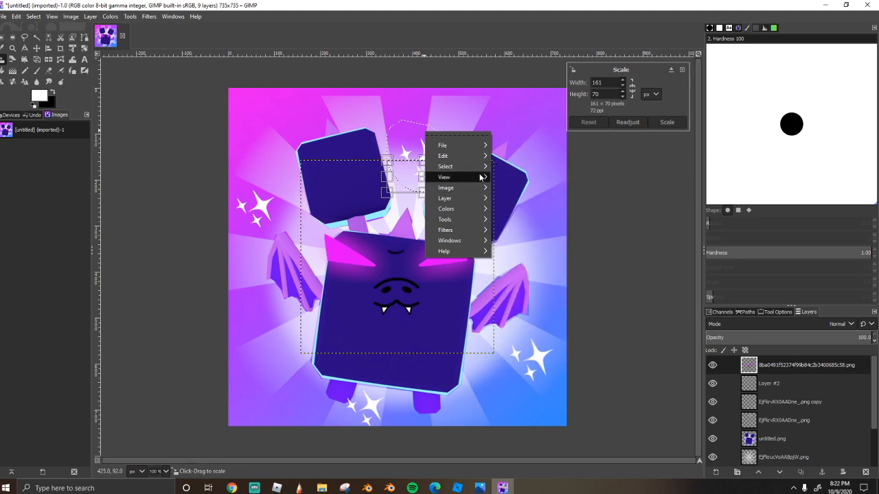
{"action": "mouse_move", "coordinate": [474, 168]}
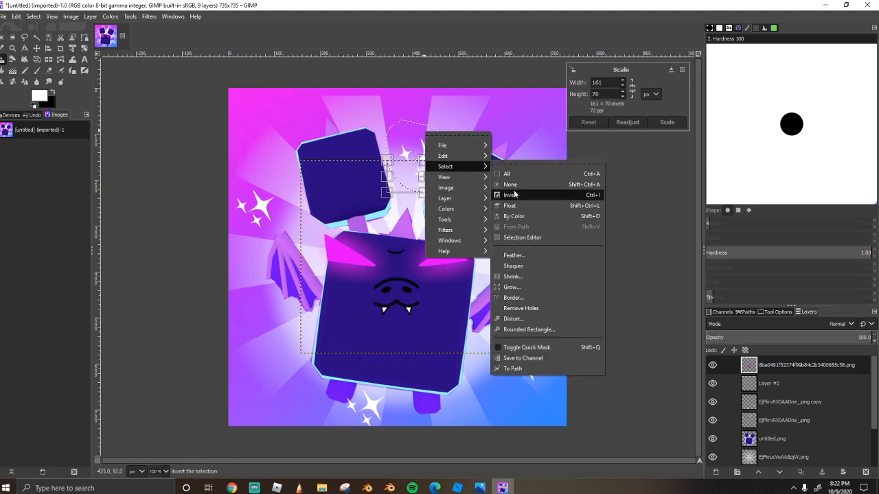
{"action": "left_click", "coordinate": [540, 194]}
{"action": "left_click_drag", "start_coordinate": [347, 248], "coordinate": [381, 259]}
{"action": "left_click_drag", "start_coordinate": [383, 303], "coordinate": [401, 304]}
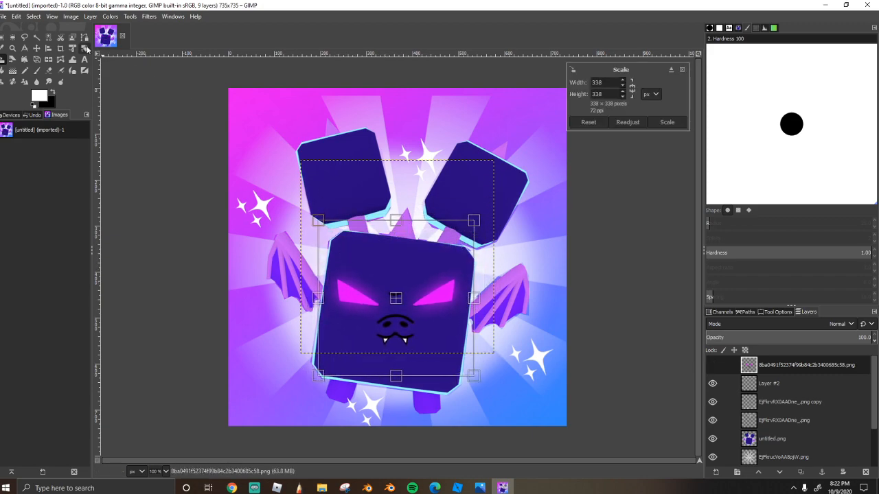
Rotate the face layer by 9.74 degrees and shift it to match the tilt of the body block.
{"action": "key", "text": "shift+r"}
{"action": "left_click_drag", "start_coordinate": [427, 295], "coordinate": [397, 319]}
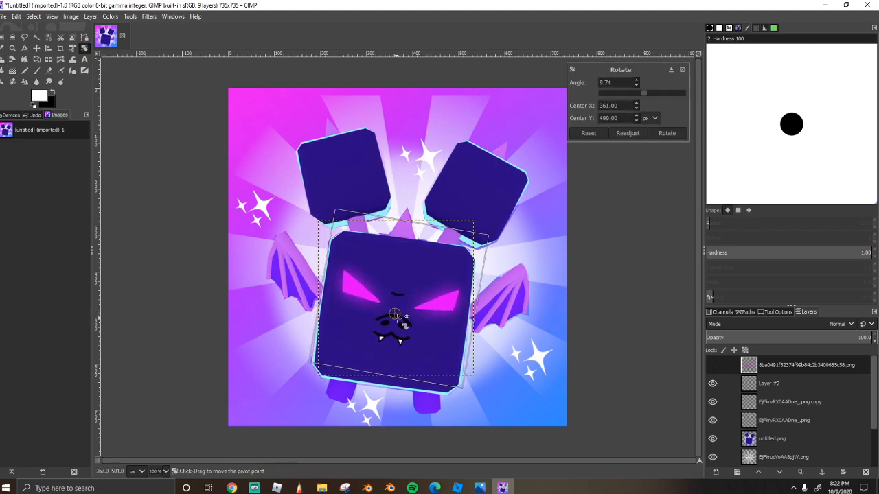
{"action": "left_click", "coordinate": [660, 135]}
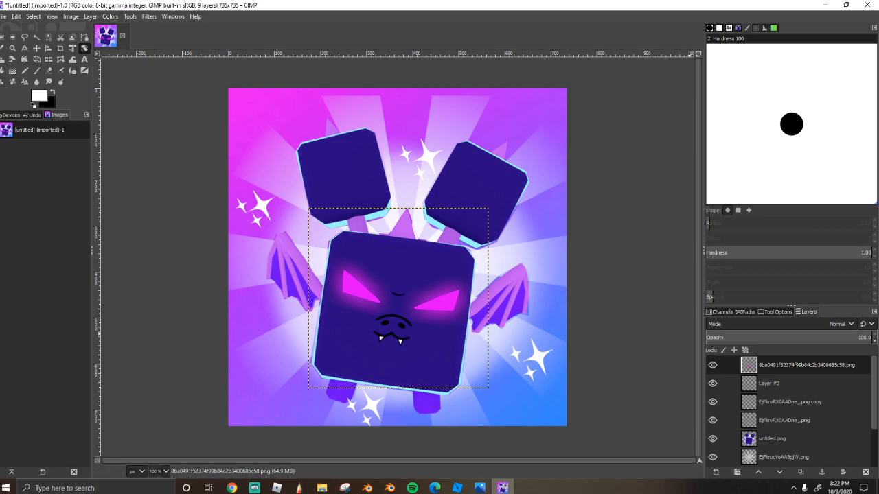
Add the face image again as a new layer and scale it to 209 × 209 px over the right head.
{"action": "key", "text": "shift+ctrl+d"}
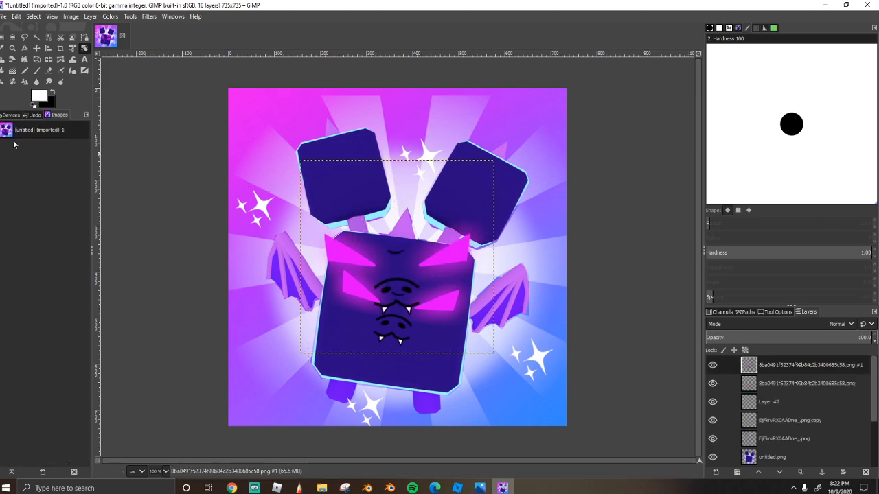
{"action": "left_click", "coordinate": [5, 61]}
{"action": "left_click_drag", "start_coordinate": [378, 253], "coordinate": [474, 182]}
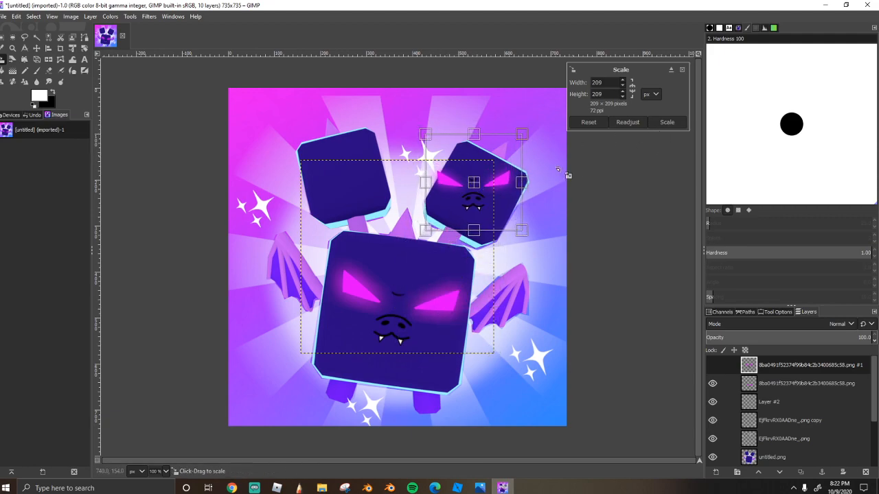
Rotate the second face clockwise to match the right head's tilt and move it to fit within that head.
{"action": "left_click", "coordinate": [85, 49]}
{"action": "left_click_drag", "start_coordinate": [497, 183], "coordinate": [535, 220]}
{"action": "left_click", "coordinate": [665, 134]}
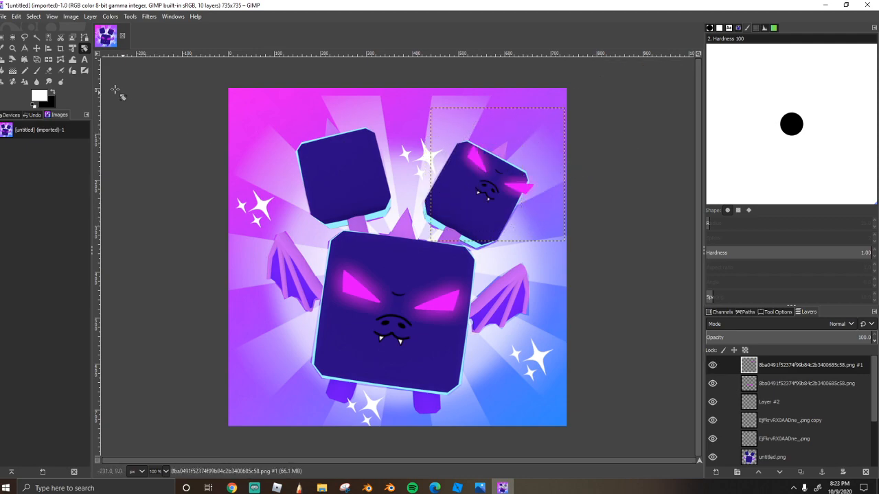
{"action": "left_click", "coordinate": [36, 48]}
{"action": "left_click_drag", "start_coordinate": [521, 199], "coordinate": [492, 221]}
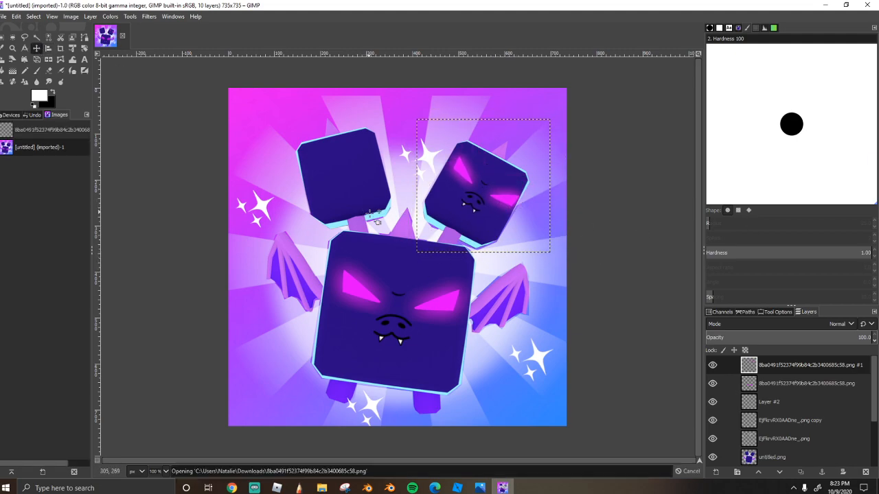
Add the face image a third time and scale it down onto the left head.
{"action": "left_click", "coordinate": [3, 60]}
{"action": "left_click_drag", "start_coordinate": [361, 237], "coordinate": [356, 187]}
{"action": "left_click_drag", "start_coordinate": [317, 163], "coordinate": [346, 172]}
Rotate the third face layer by -12.82 degrees so it matches the tilt of the left head.
{"action": "left_click", "coordinate": [84, 48]}
{"action": "left_click_drag", "start_coordinate": [351, 204], "coordinate": [361, 205]}
{"action": "left_click_drag", "start_coordinate": [346, 169], "coordinate": [350, 176]}
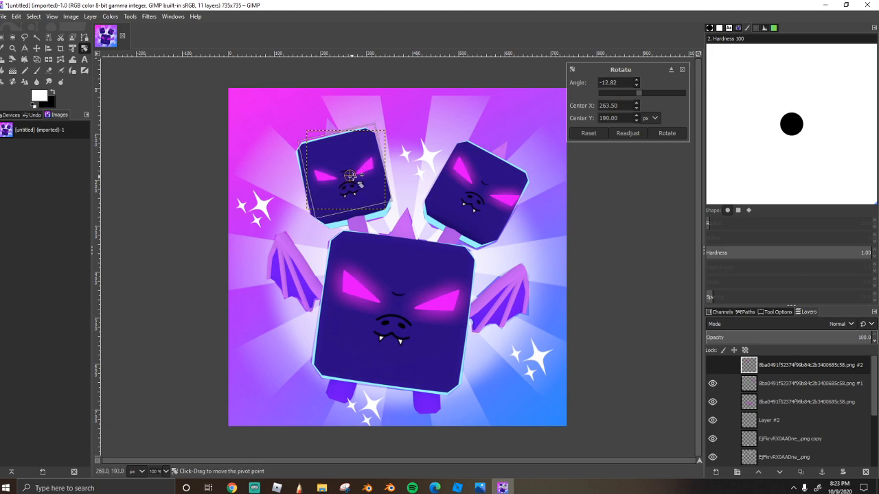
{"action": "left_click", "coordinate": [666, 133]}
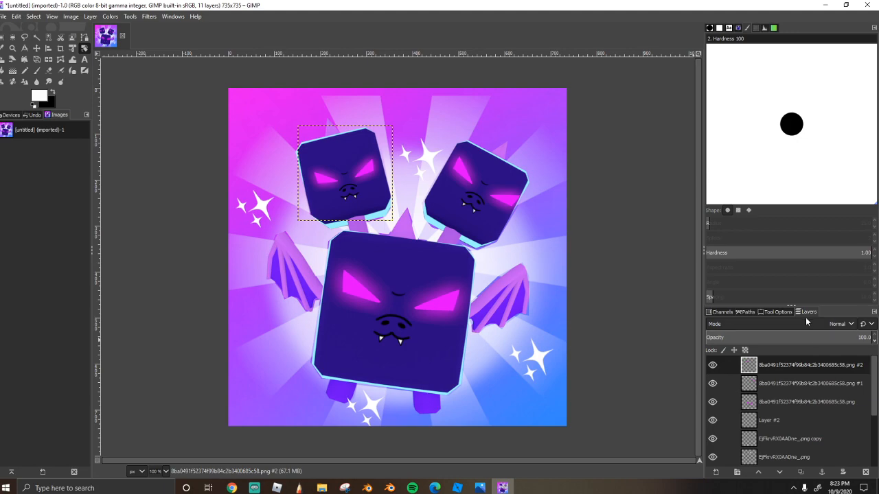
{"action": "left_click", "coordinate": [512, 254]}
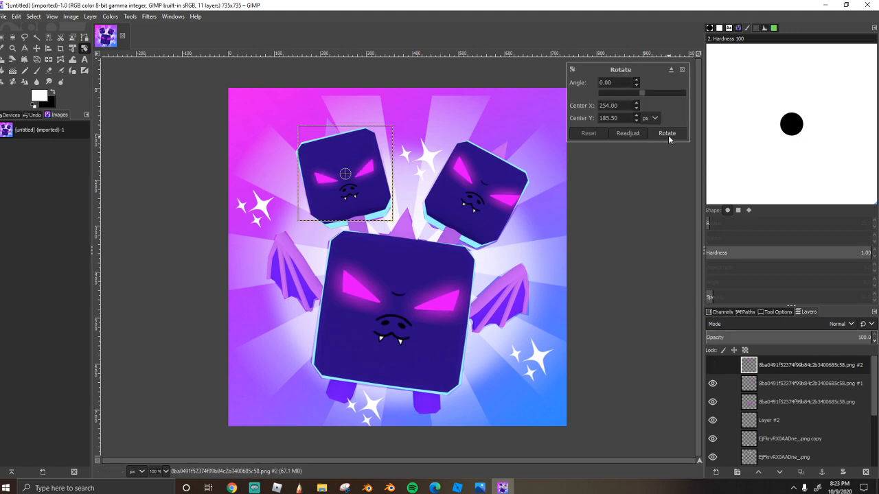
{"action": "left_click", "coordinate": [681, 71]}
Merge all visible layers of the dragon icon into a single layer.
{"action": "right_click", "coordinate": [512, 176]}
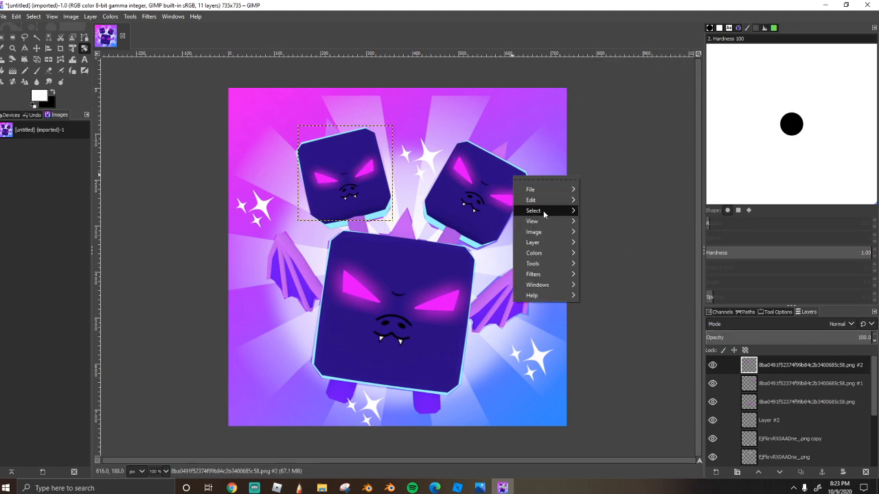
{"action": "left_click", "coordinate": [611, 198]}
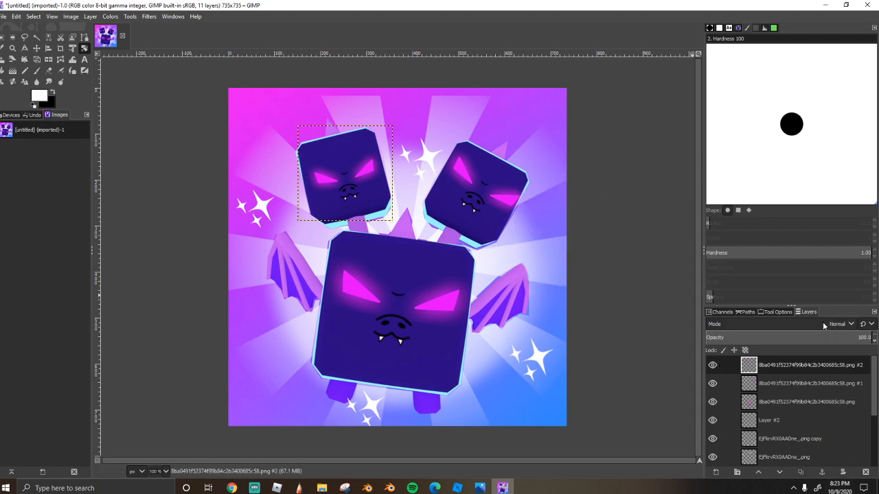
{"action": "right_click", "coordinate": [545, 256]}
{"action": "left_click", "coordinate": [796, 329]}
{"action": "right_click", "coordinate": [779, 373]}
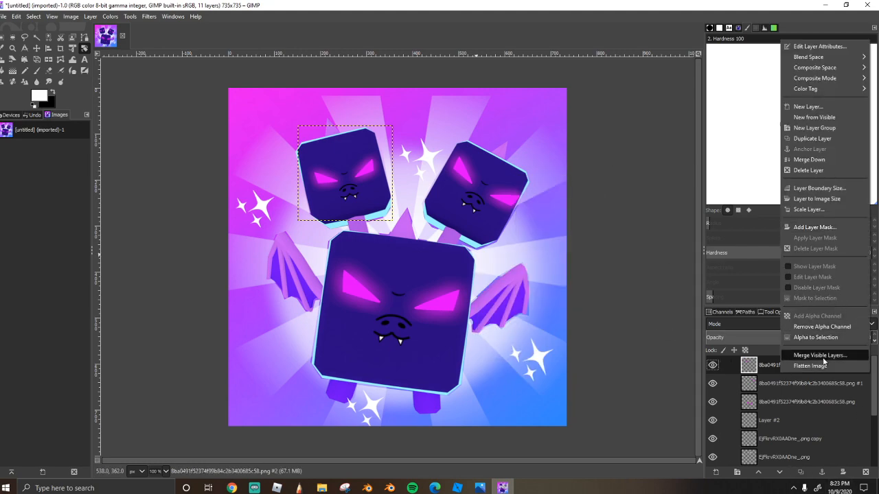
{"action": "left_click", "coordinate": [819, 355]}
{"action": "left_click", "coordinate": [823, 414]}
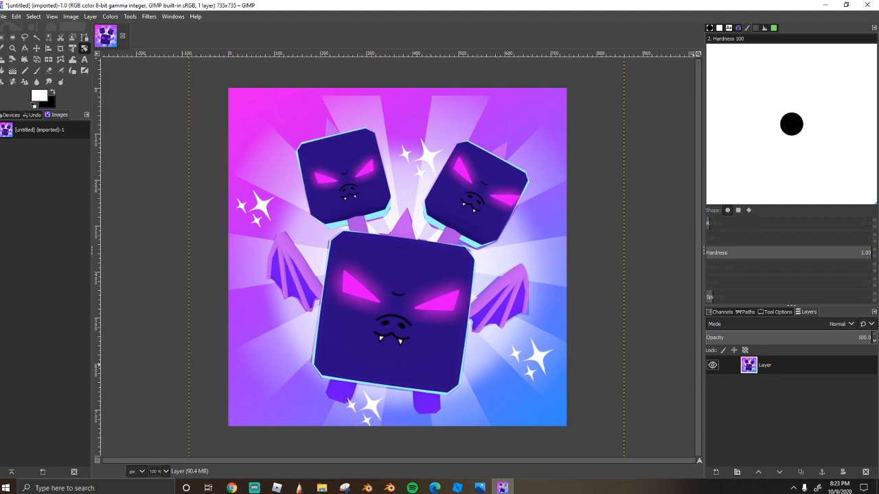
{"action": "key", "text": "alt+Tab"}
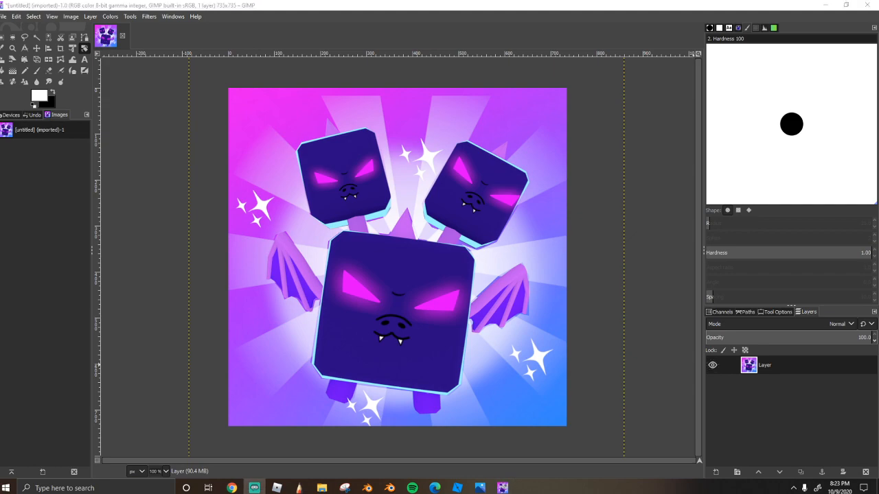